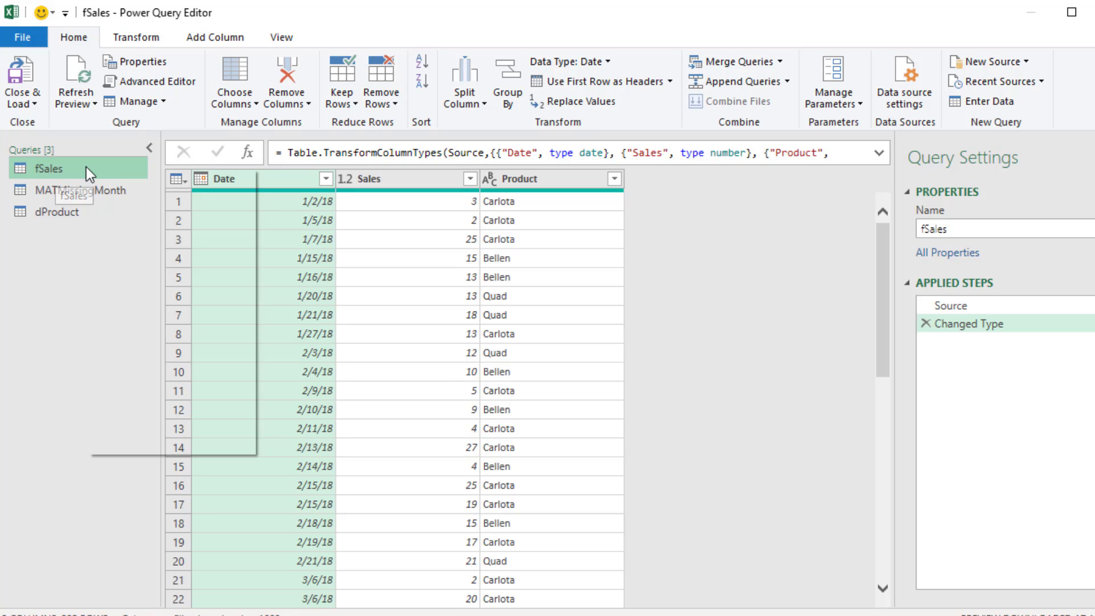
Create a query referencing fSales and rename it from fSales (2) to MATProductMonth.
{"action": "right_click", "coordinate": [86, 172]}
{"action": "left_click", "coordinate": [141, 288]}
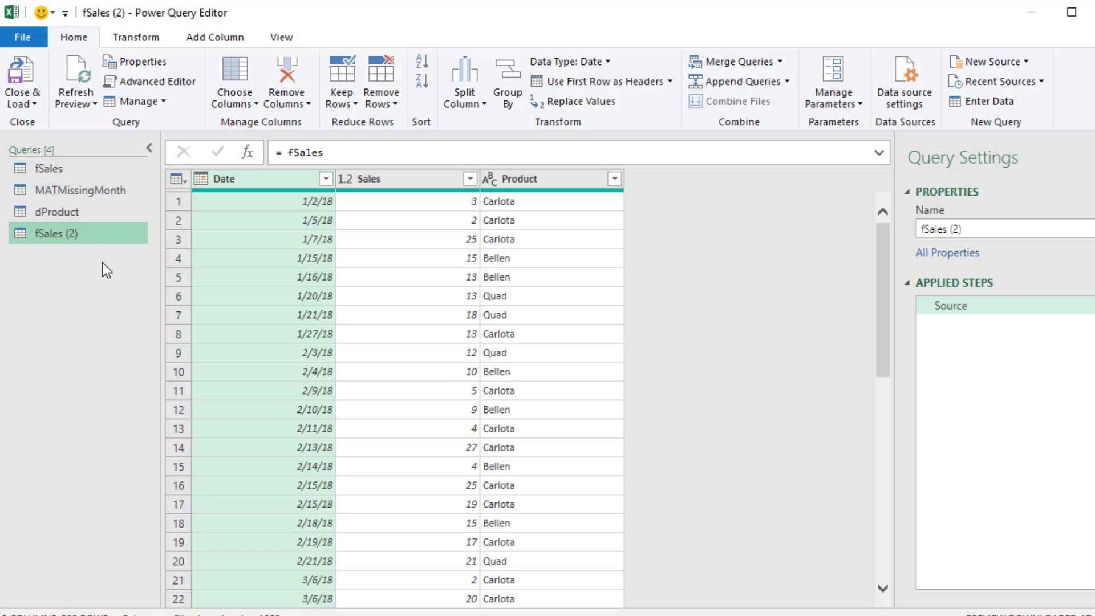
{"action": "key", "text": "F2"}
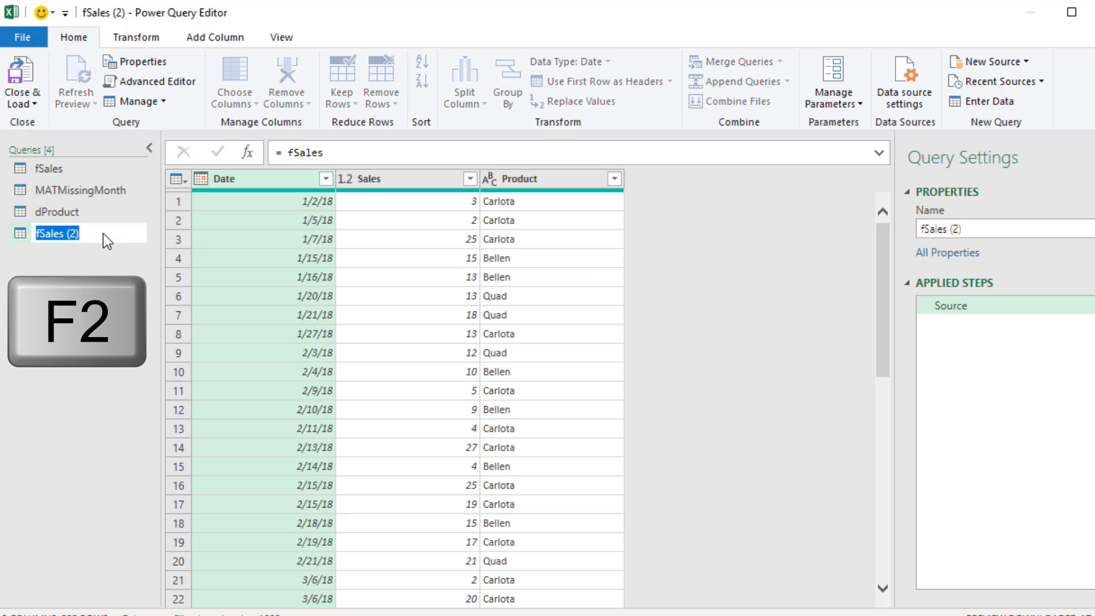
{"action": "type", "text": "MATProductMonth"}
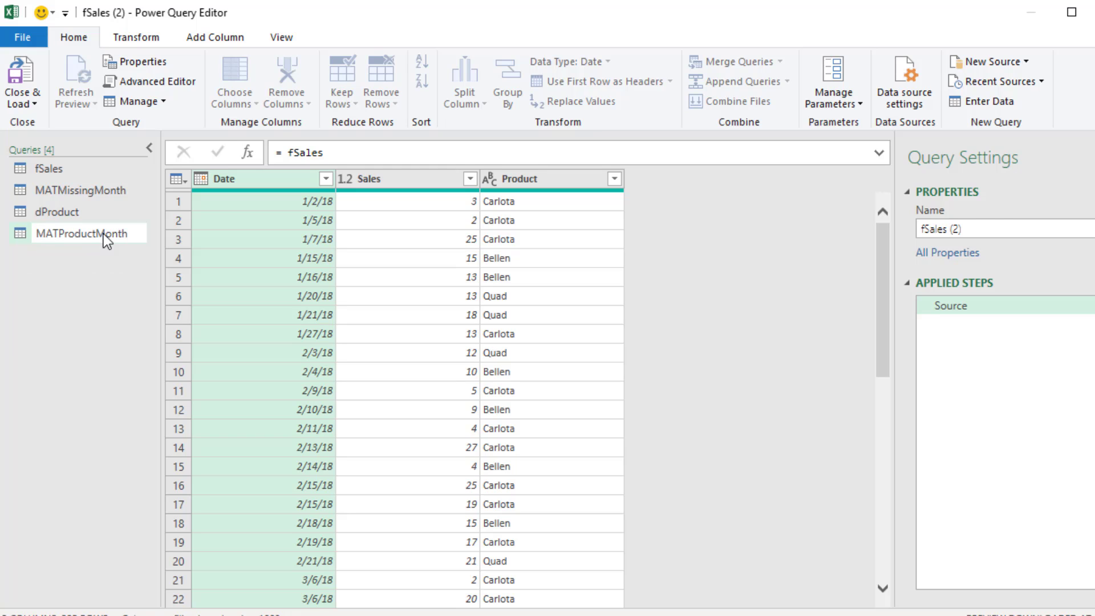
{"action": "key", "text": "Return"}
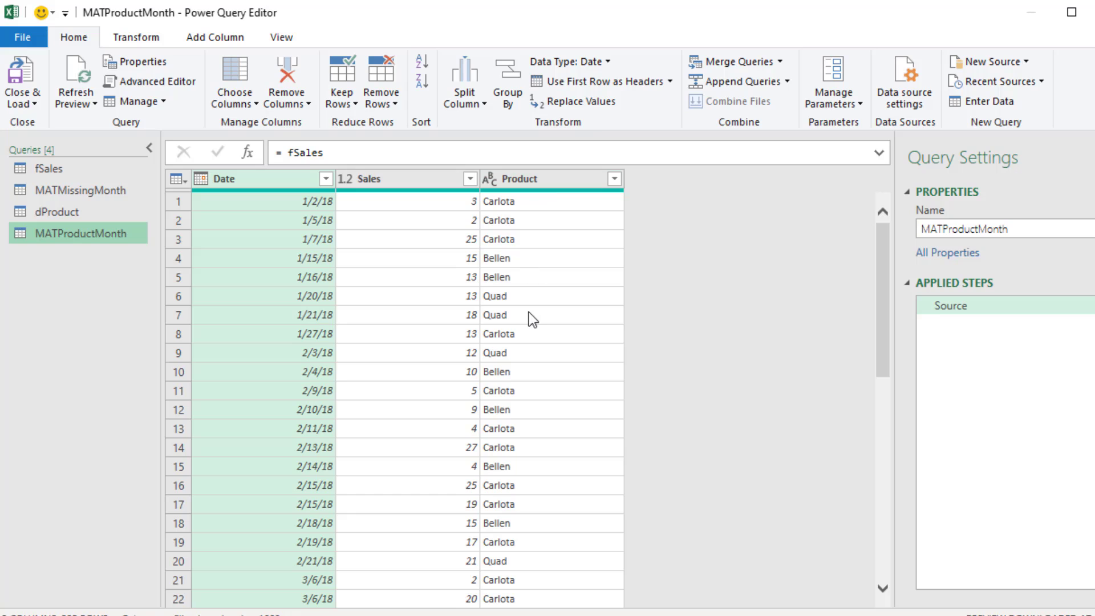
Add a custom step = List.Distinct(Source[Product]) listing Carlota, Bellen and Quad.
{"action": "left_click", "coordinate": [246, 153]}
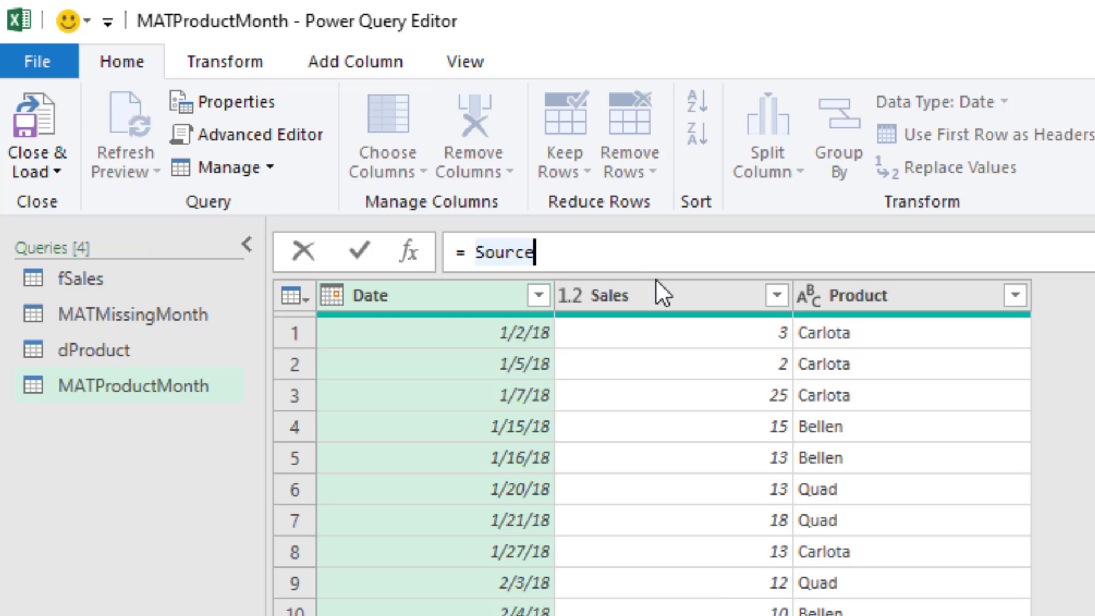
{"action": "type", "text": "[P"}
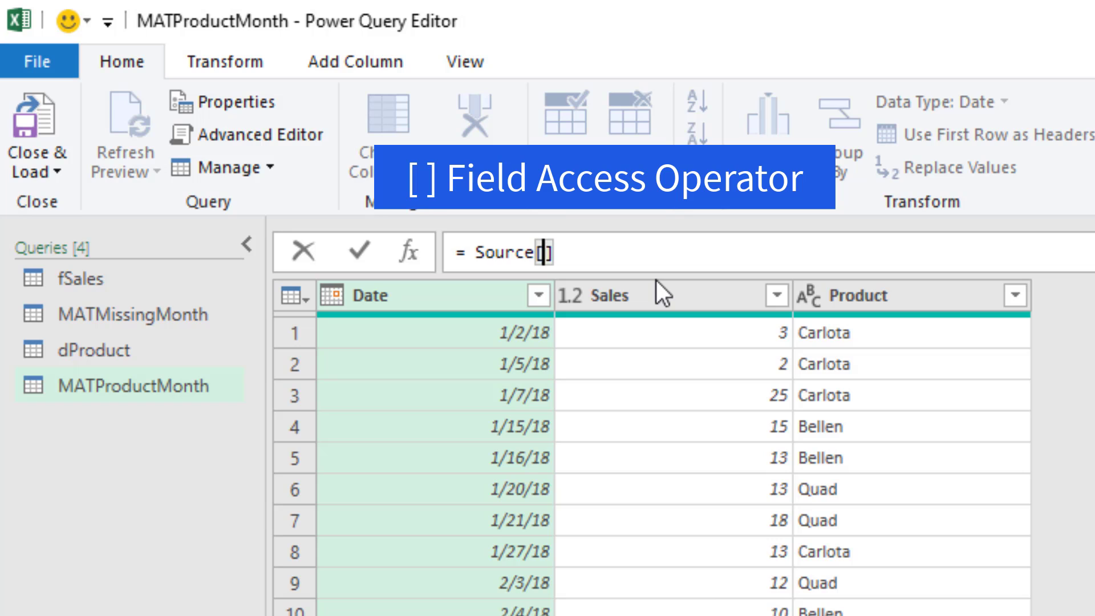
{"action": "type", "text": "roduct"}
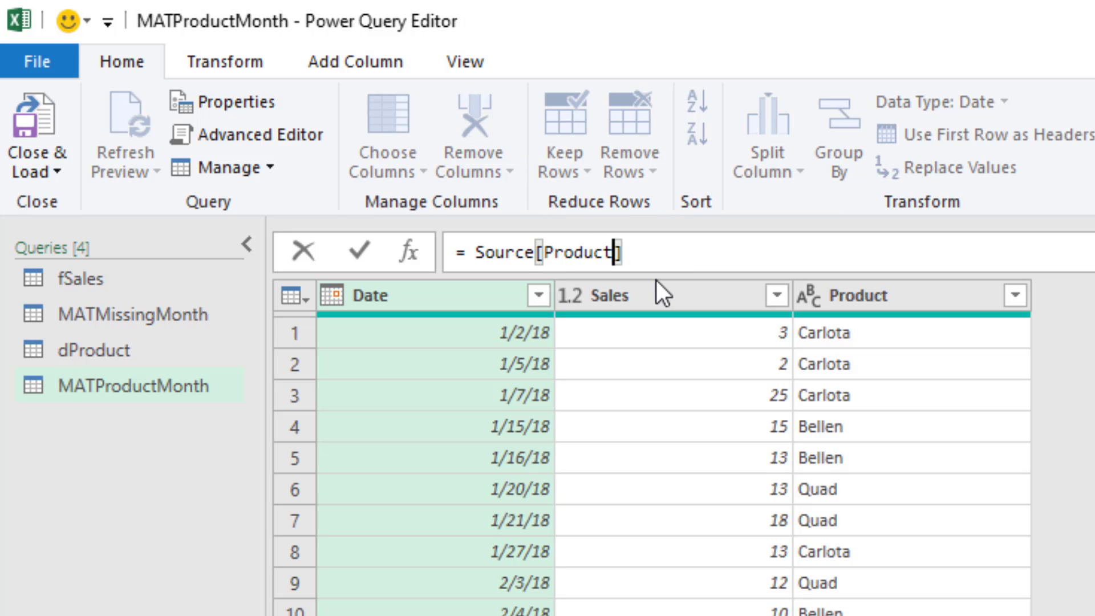
{"action": "key", "text": "Return"}
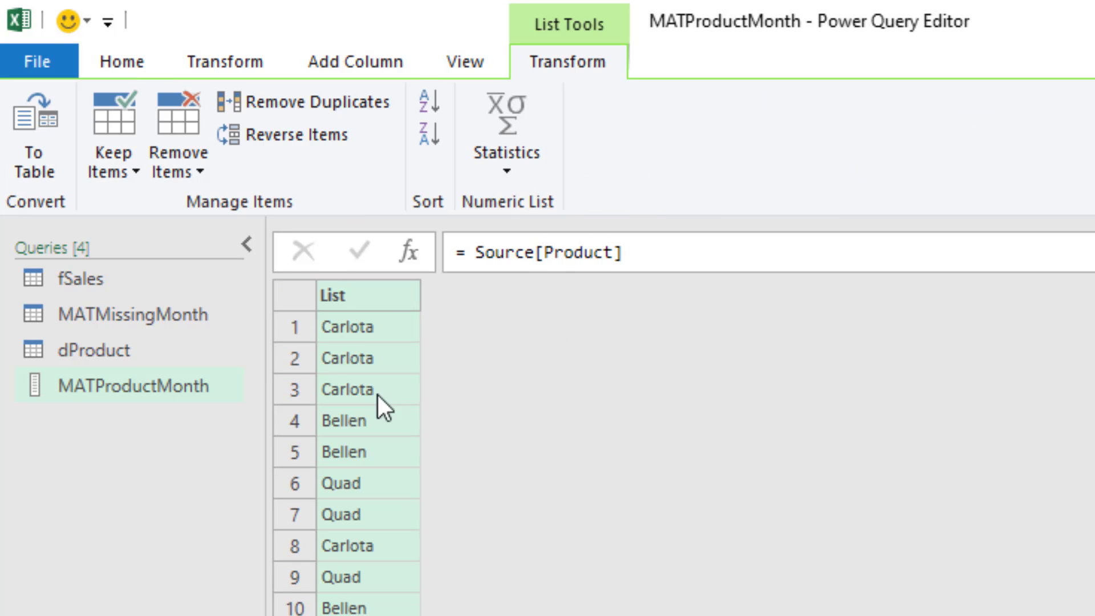
{"action": "left_click", "coordinate": [470, 255]}
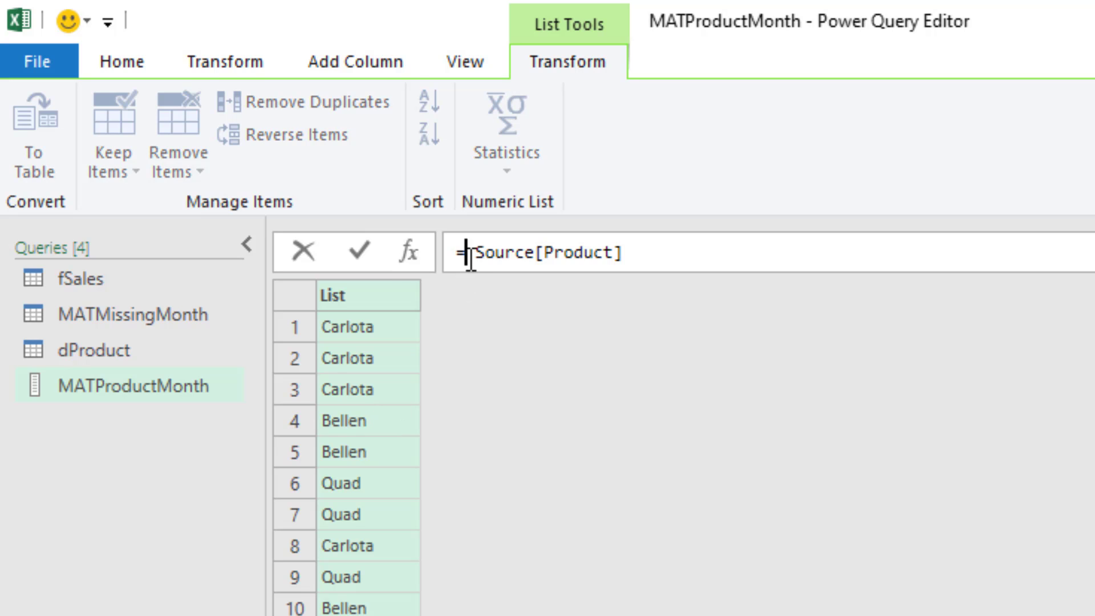
{"action": "type", "text": "List.D"}
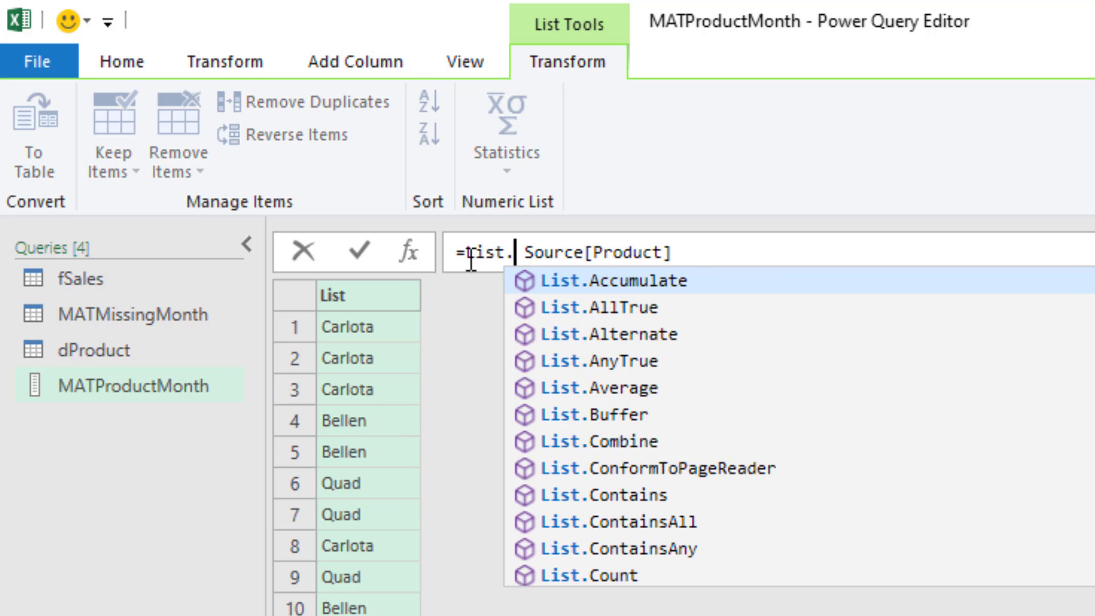
{"action": "type", "text": "i"}
{"action": "key", "text": "Down"}
{"action": "key", "text": "Tab"}
{"action": "type", "text": "("}
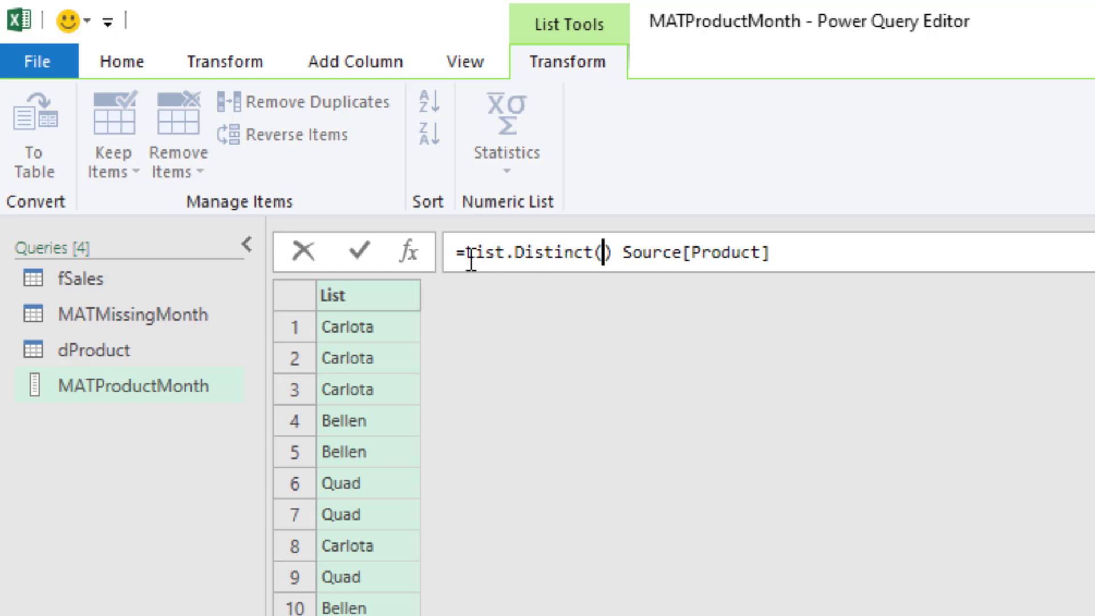
{"action": "key", "text": "Delete"}
{"action": "key", "text": "Delete"}
{"action": "left_click", "coordinate": [827, 254]}
{"action": "type", "text": ")"}
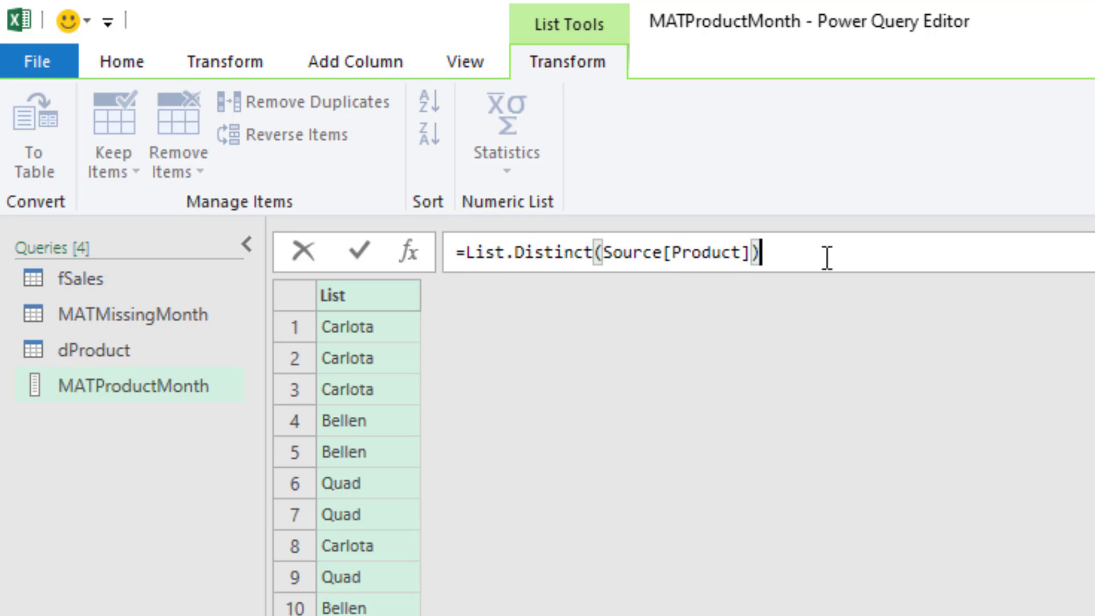
{"action": "key", "text": "Return"}
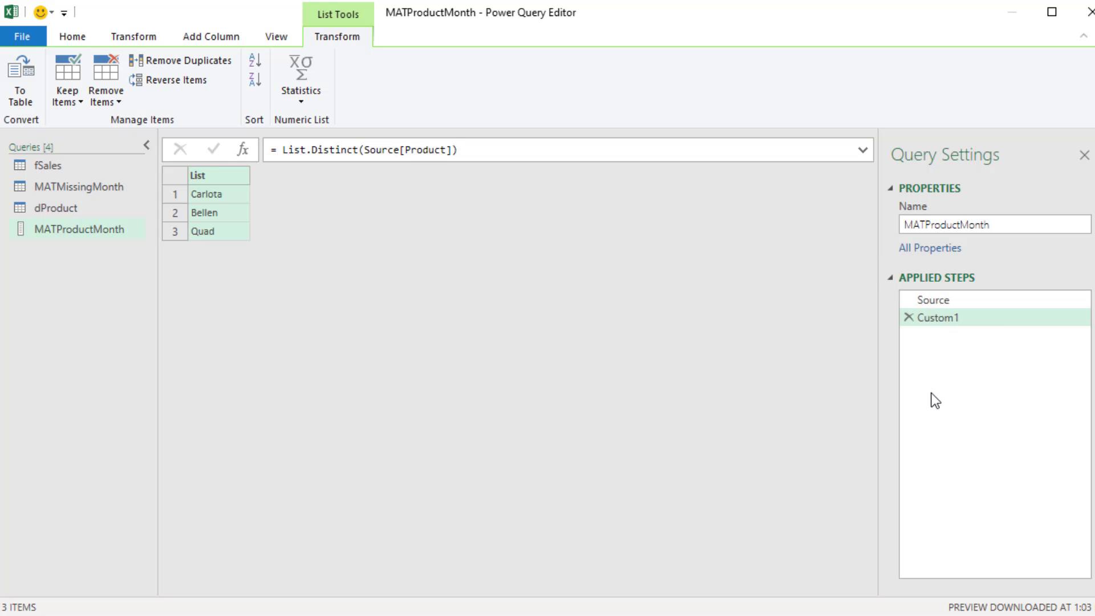
Rename the Custom1 step to ProductList.
{"action": "double_click", "coordinate": [971, 319]}
{"action": "type", "text": "ProductL"}
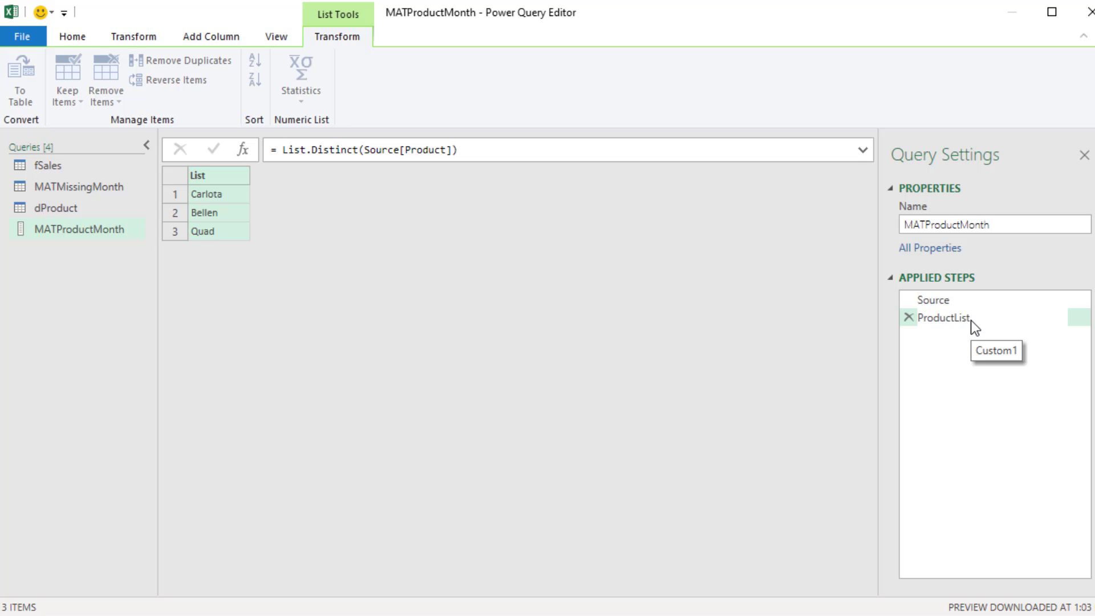
{"action": "type", "text": "ist"}
{"action": "key", "text": "Return"}
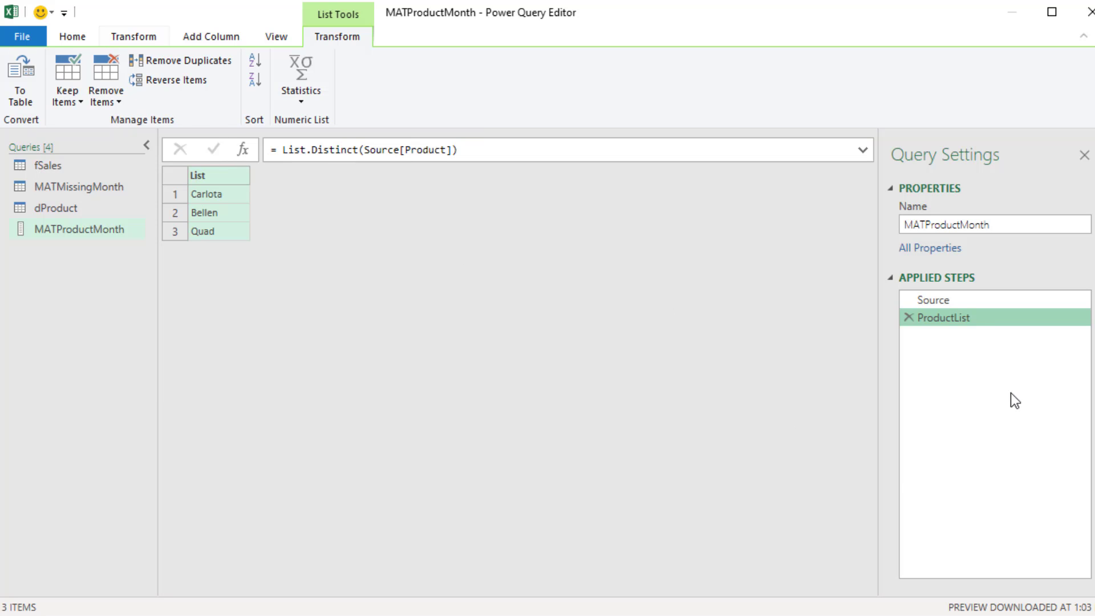
{"action": "left_click", "coordinate": [86, 38]}
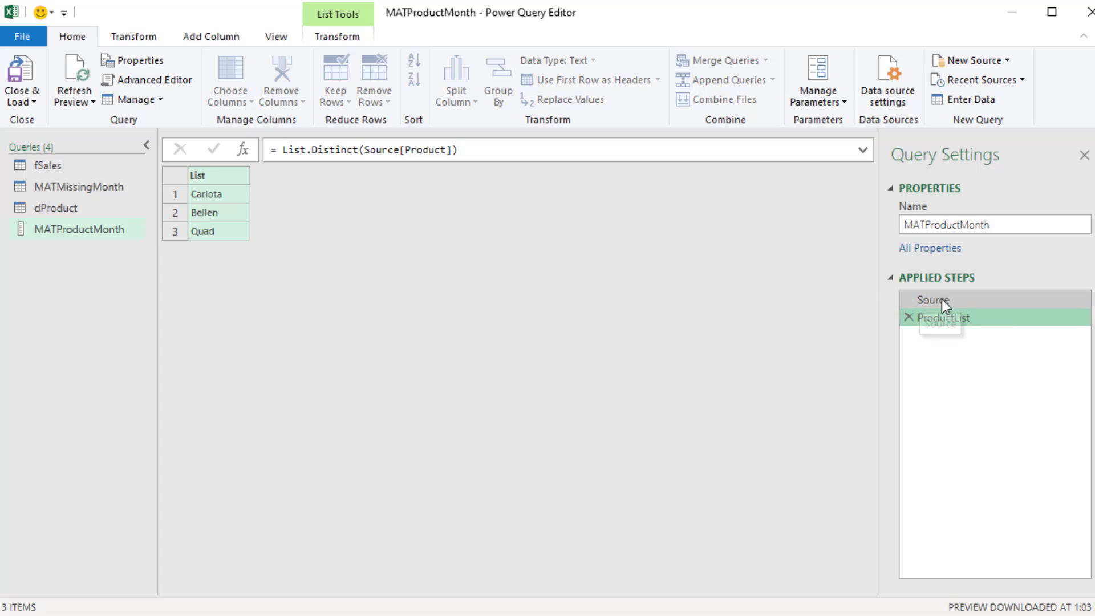
Add a MinDate step = List.Min(Source[Date]) returning the earliest date 1/2/18.
{"action": "left_click", "coordinate": [244, 151]}
{"action": "left_click", "coordinate": [281, 151]}
{"action": "key", "text": "shift+End"}
{"action": "type", "text": "Source"}
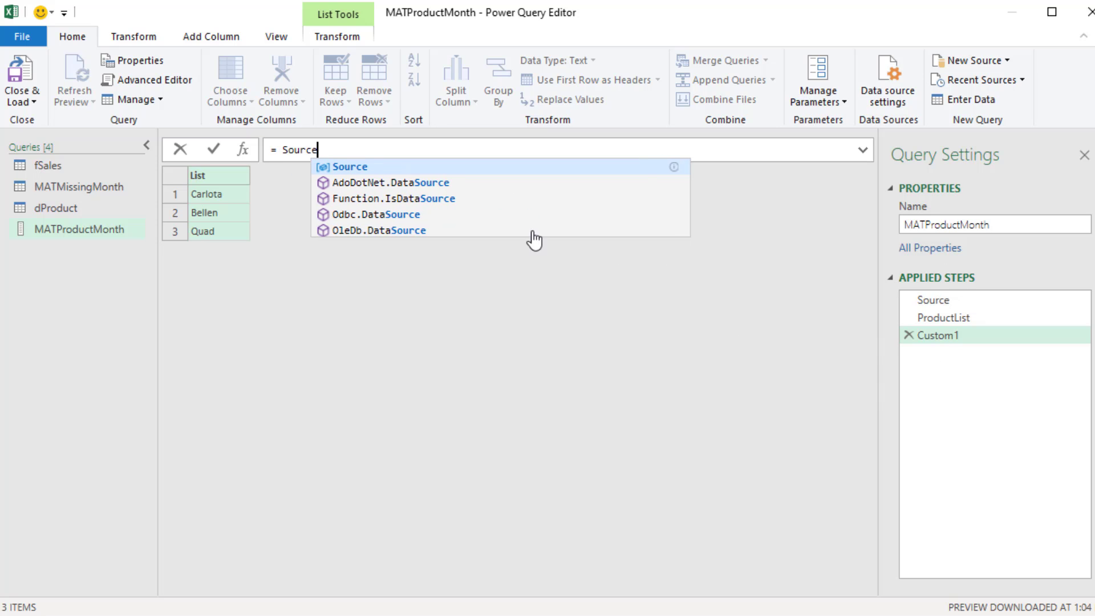
{"action": "left_click", "coordinate": [501, 166]}
{"action": "type", "text": "[]"}
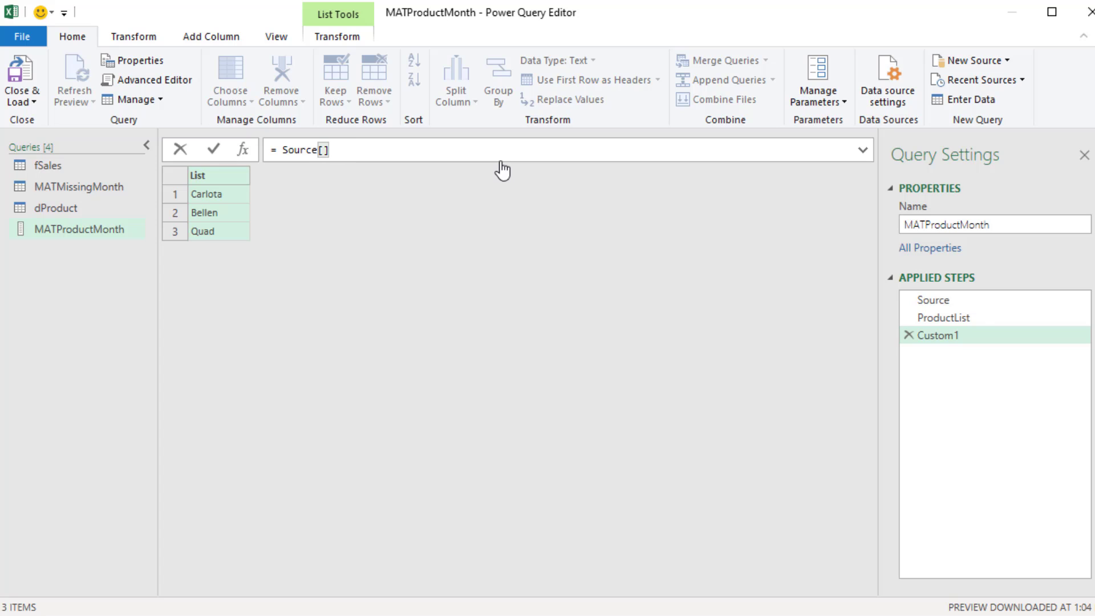
{"action": "type", "text": "Date"}
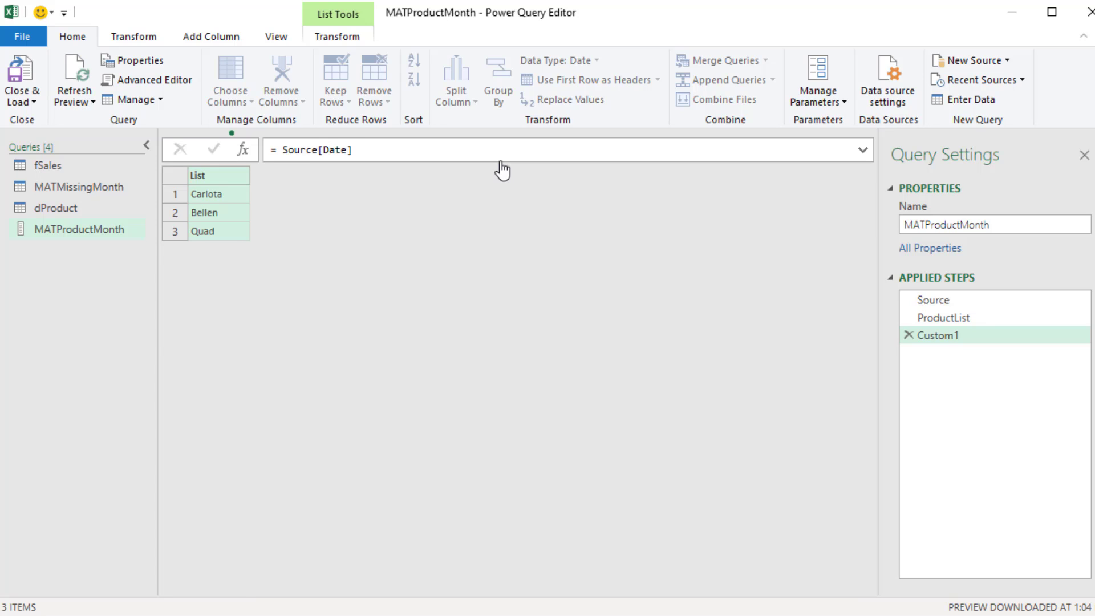
{"action": "key", "text": "Return"}
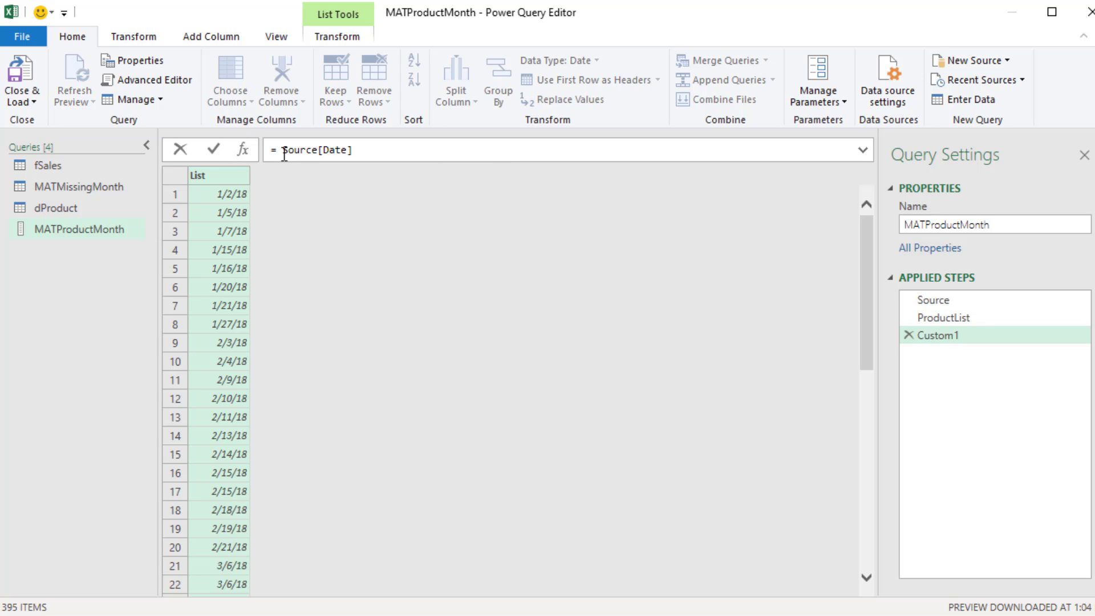
{"action": "type", "text": "List"}
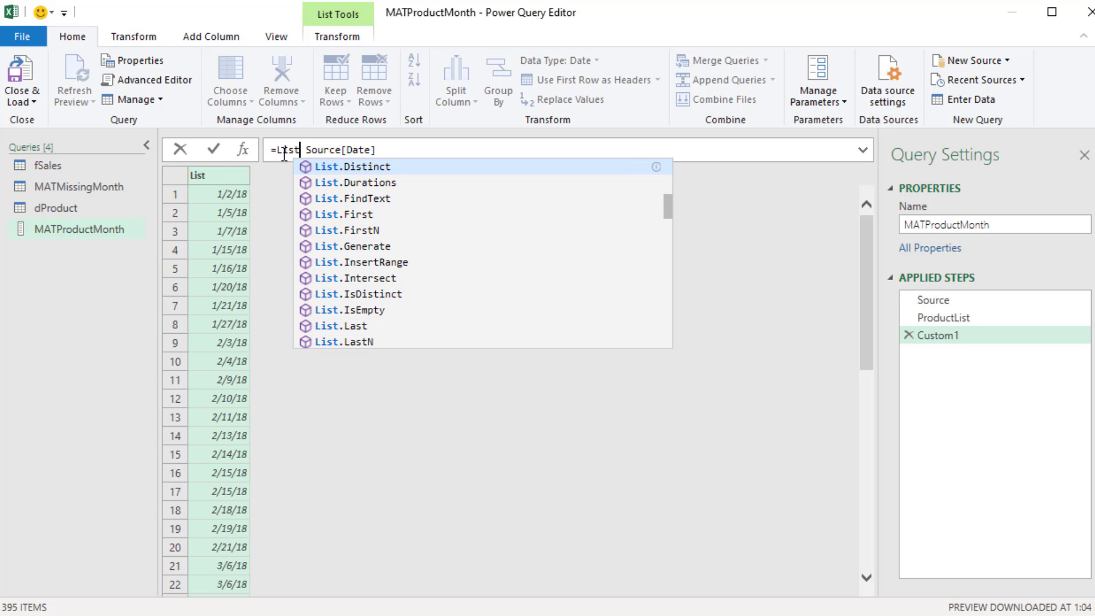
{"action": "type", "text": ".Min"}
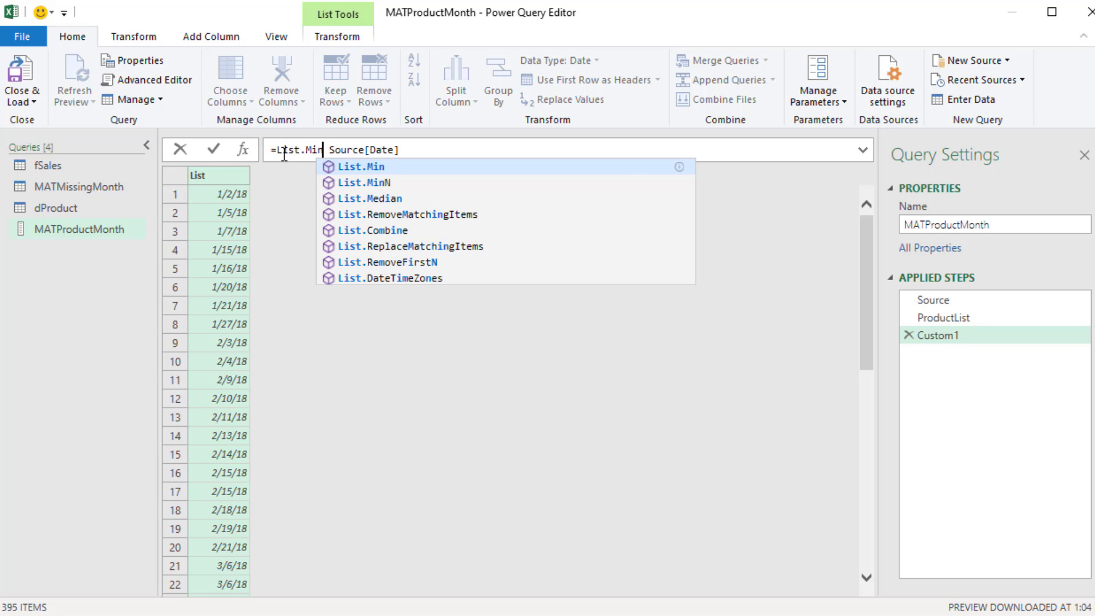
{"action": "type", "text": "("}
{"action": "key", "text": "Delete"}
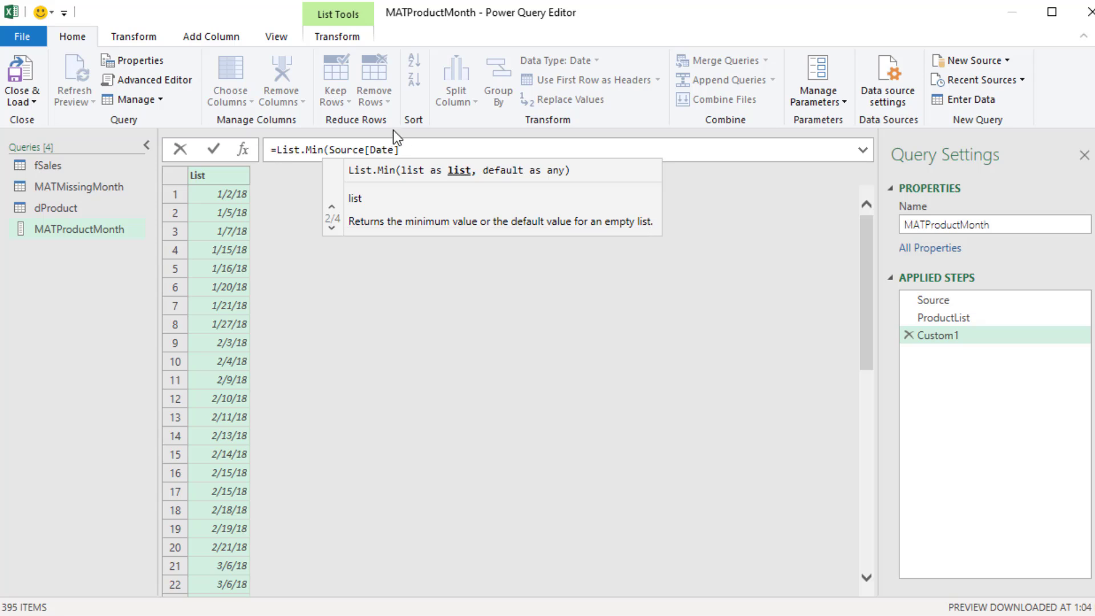
{"action": "left_click", "coordinate": [418, 149]}
{"action": "type", "text": ")"}
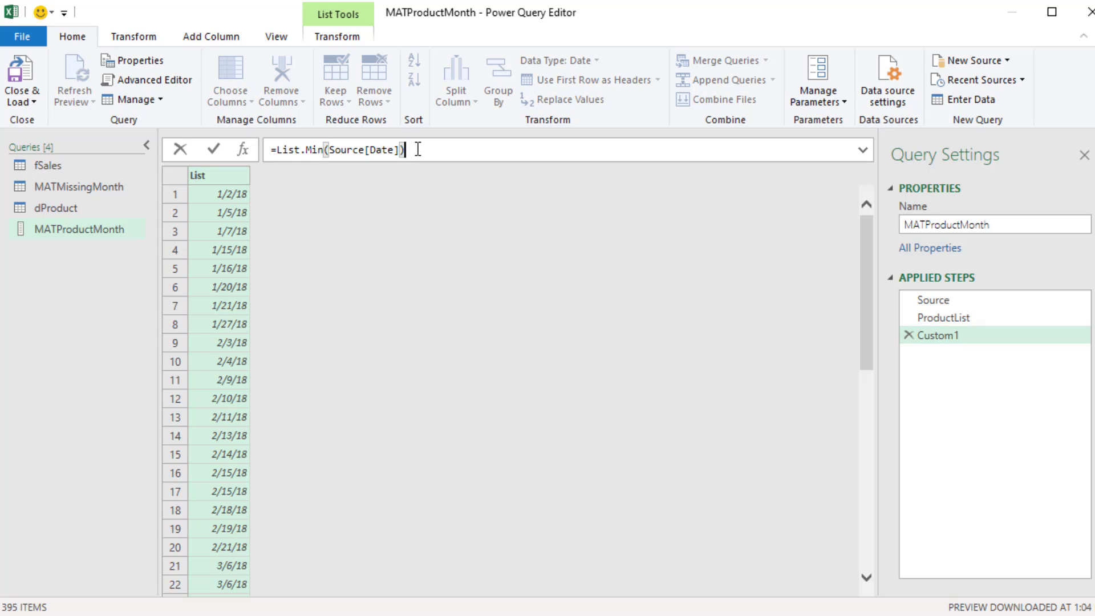
{"action": "key", "text": "Return"}
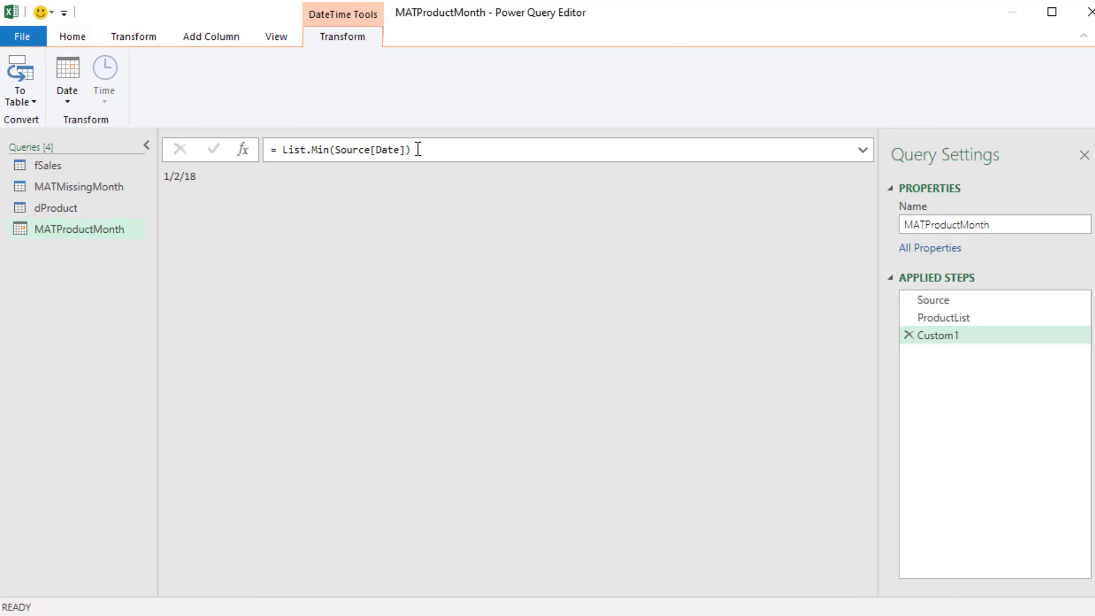
{"action": "double_click", "coordinate": [977, 337]}
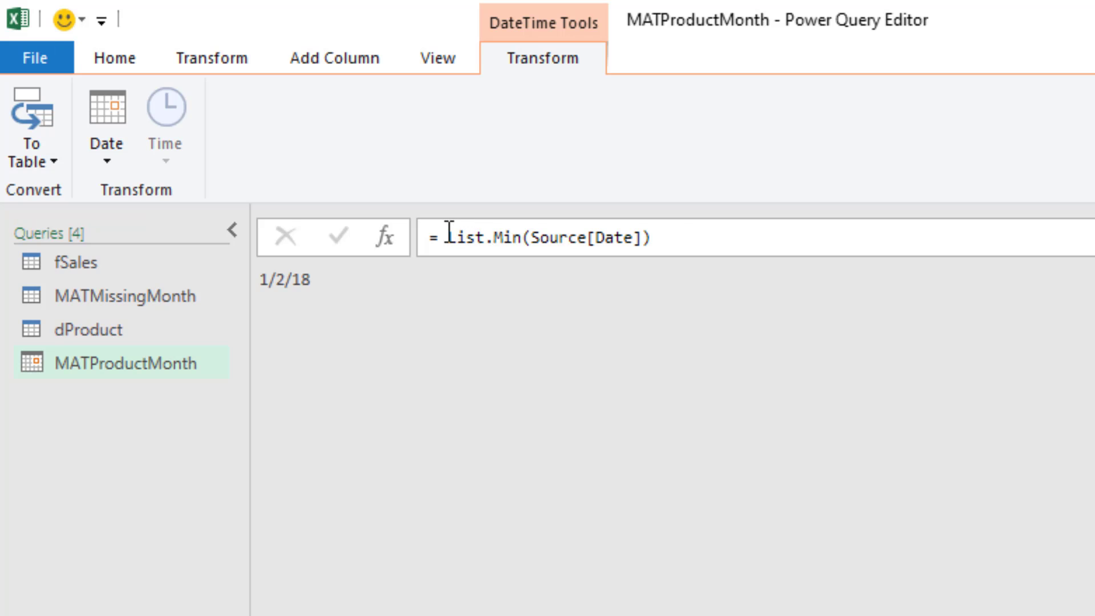
Add a step = List.Max(Source[Date]) returning the latest date 12/29/20.
{"action": "left_click_drag", "start_coordinate": [282, 149], "coordinate": [473, 142]}
{"action": "key", "text": "ctrl+c"}
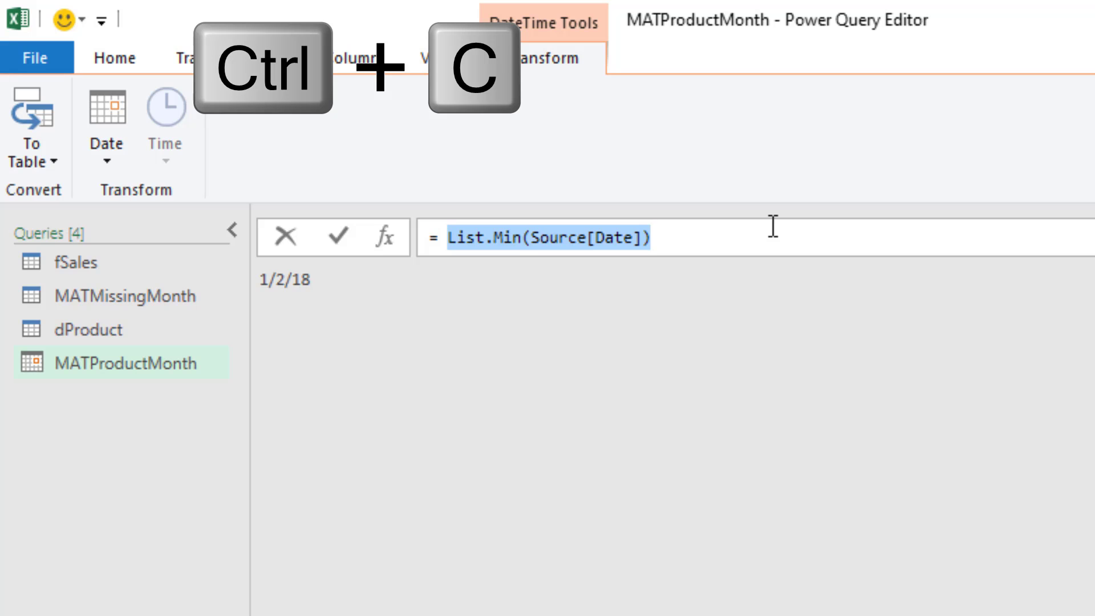
{"action": "key", "text": "Escape"}
{"action": "left_click", "coordinate": [385, 241]}
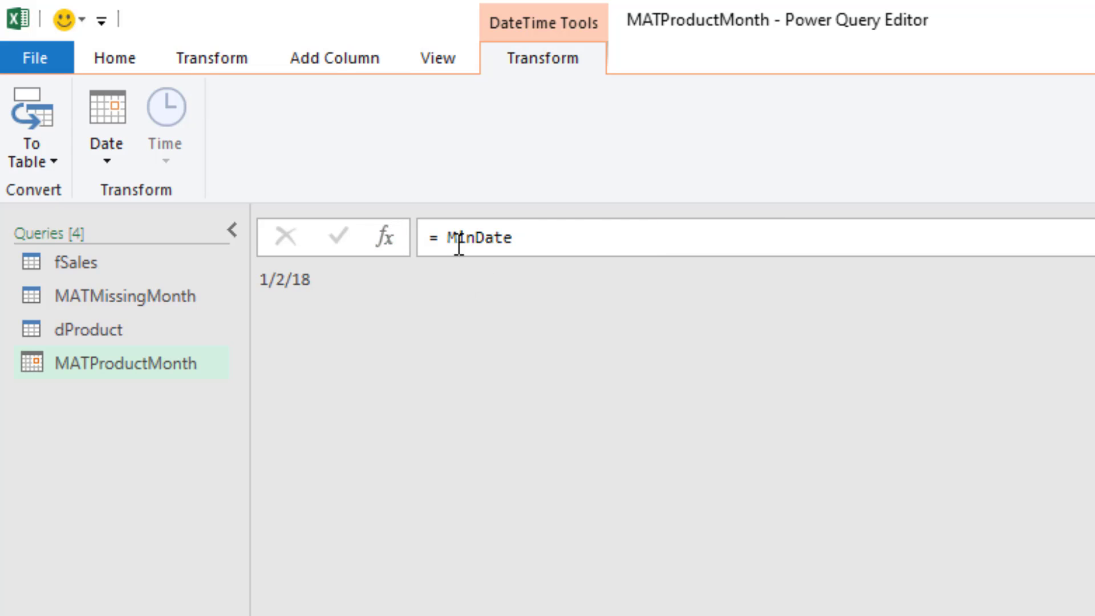
{"action": "left_click_drag", "start_coordinate": [448, 237], "coordinate": [645, 251]}
{"action": "key", "text": "ctrl+v"}
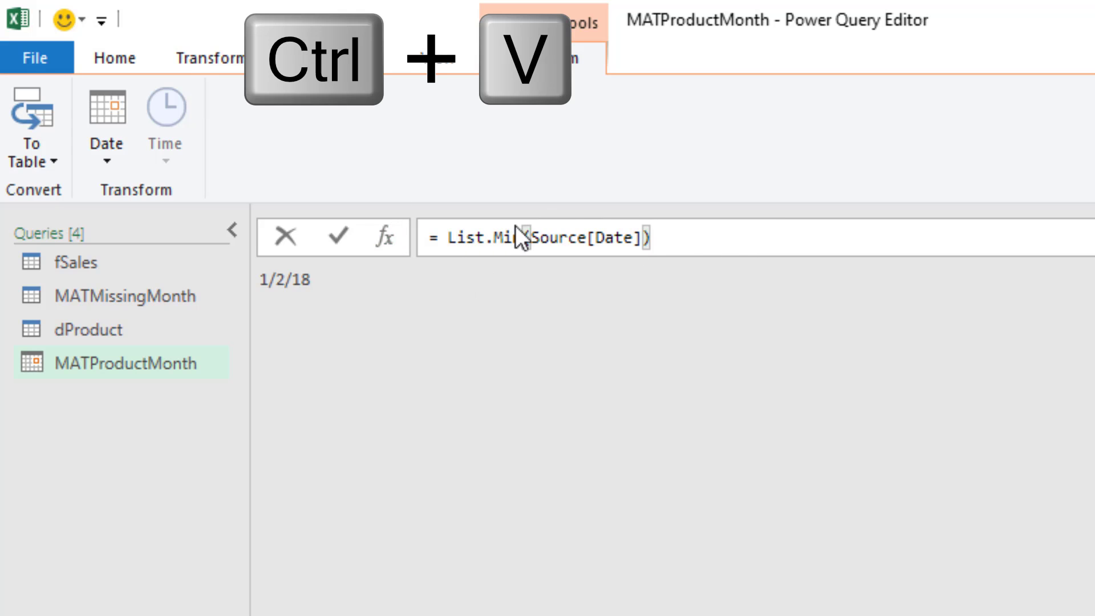
{"action": "left_click", "coordinate": [506, 237]}
{"action": "left_click_drag", "start_coordinate": [512, 237], "coordinate": [521, 238]}
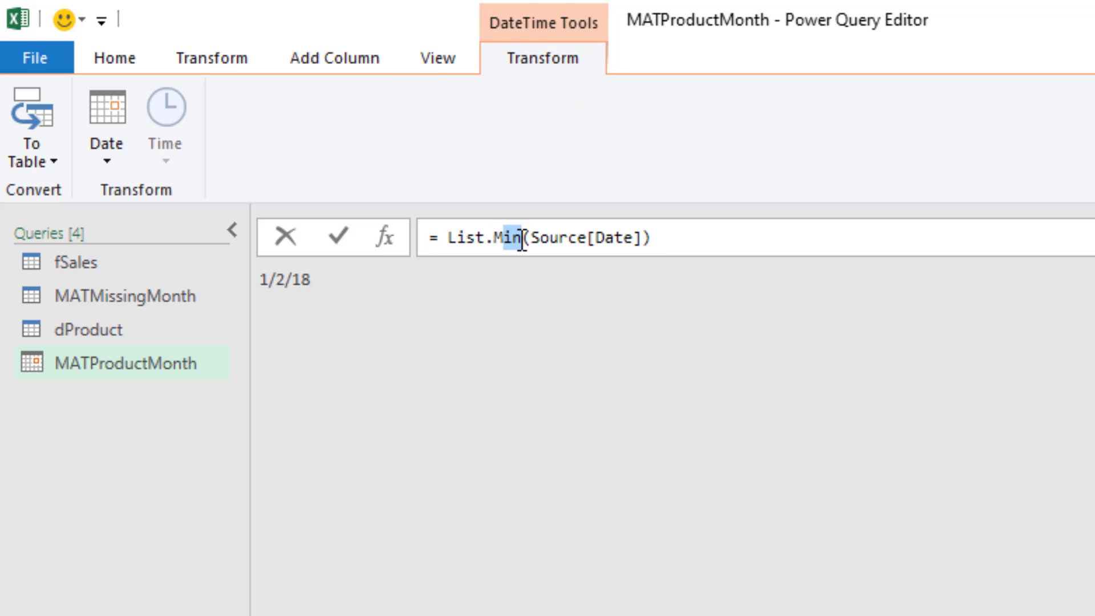
{"action": "type", "text": "ax"}
{"action": "key", "text": "Return"}
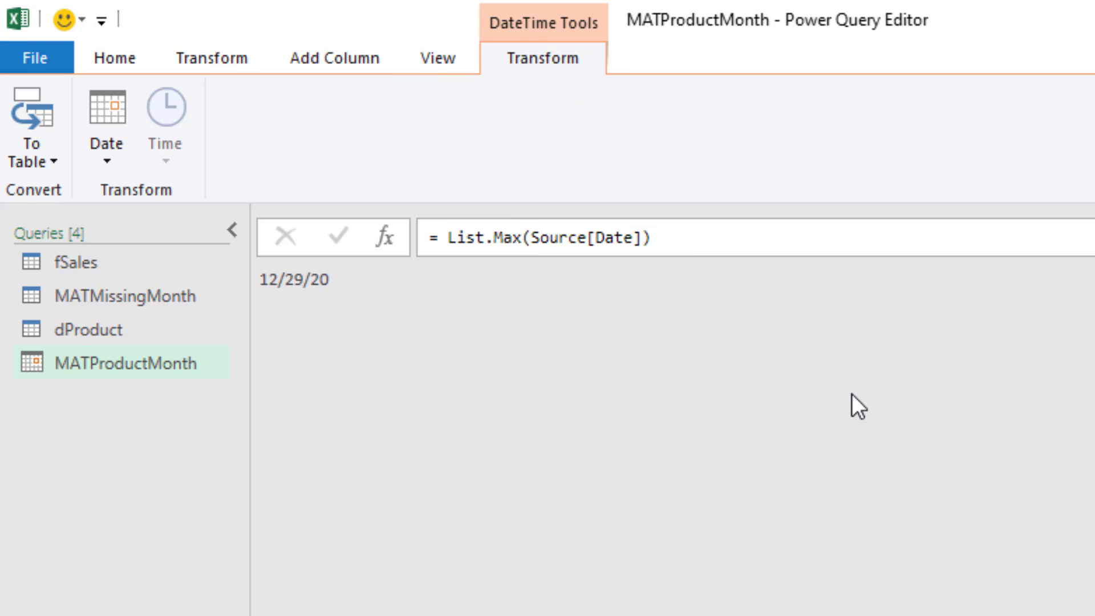
Add a step computing the date difference MaxDate-MinDate.
{"action": "left_click", "coordinate": [380, 238]}
{"action": "left_click", "coordinate": [580, 239]}
{"action": "double_click", "coordinate": [581, 240]}
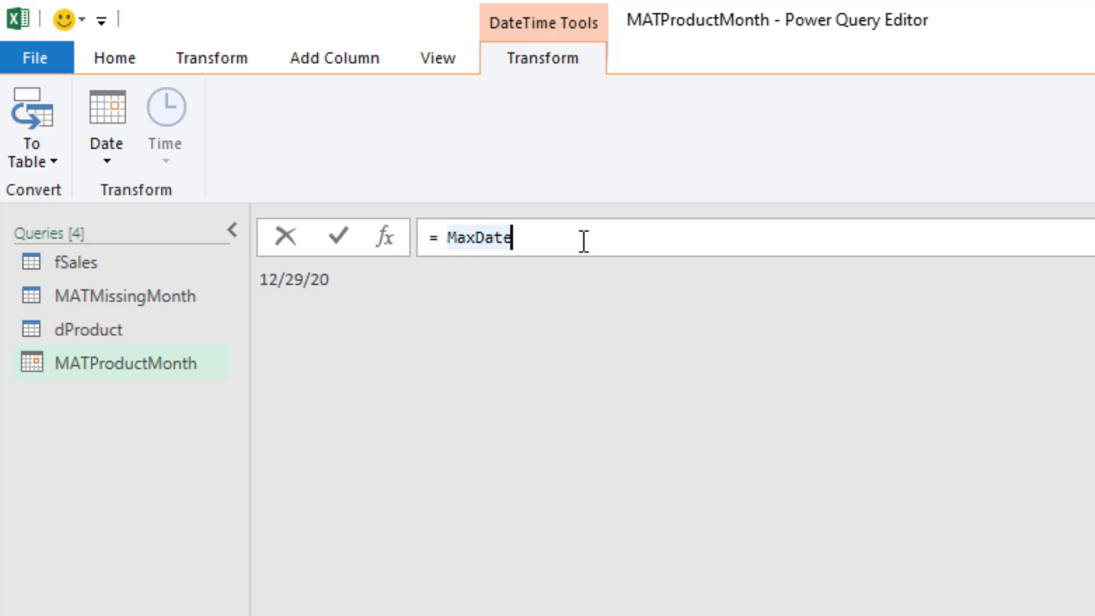
{"action": "key", "text": "End"}
{"action": "type", "text": "-Min"}
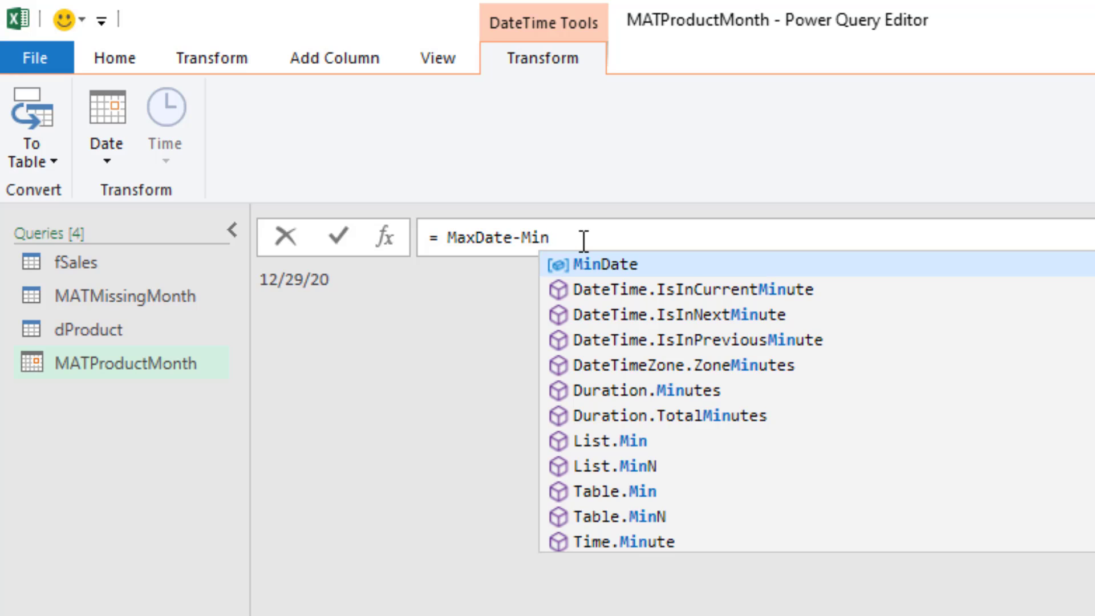
{"action": "key", "text": "Tab"}
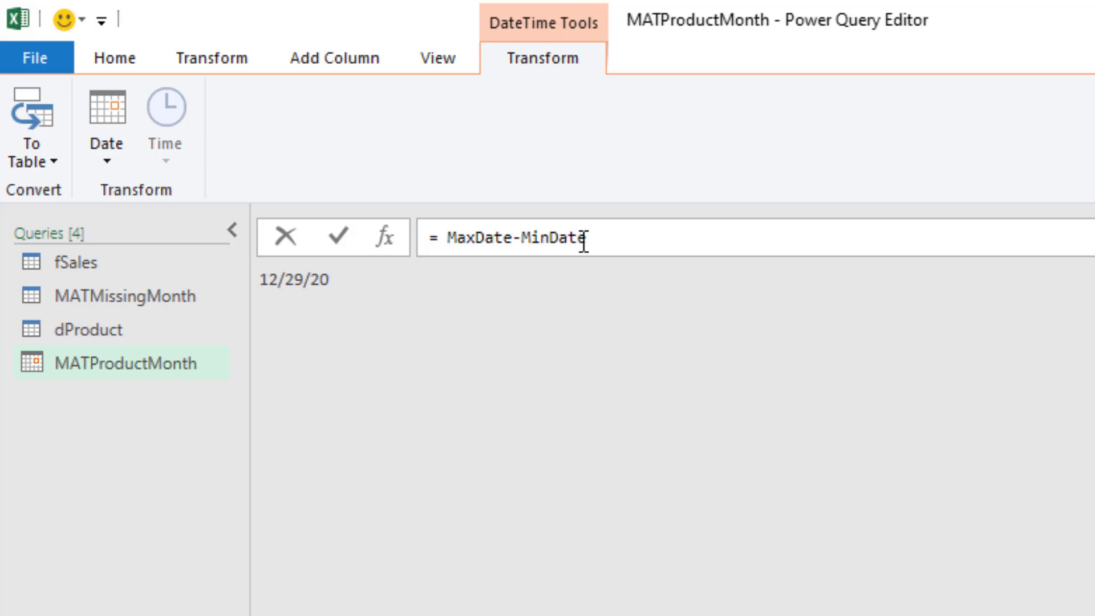
{"action": "key", "text": "Return"}
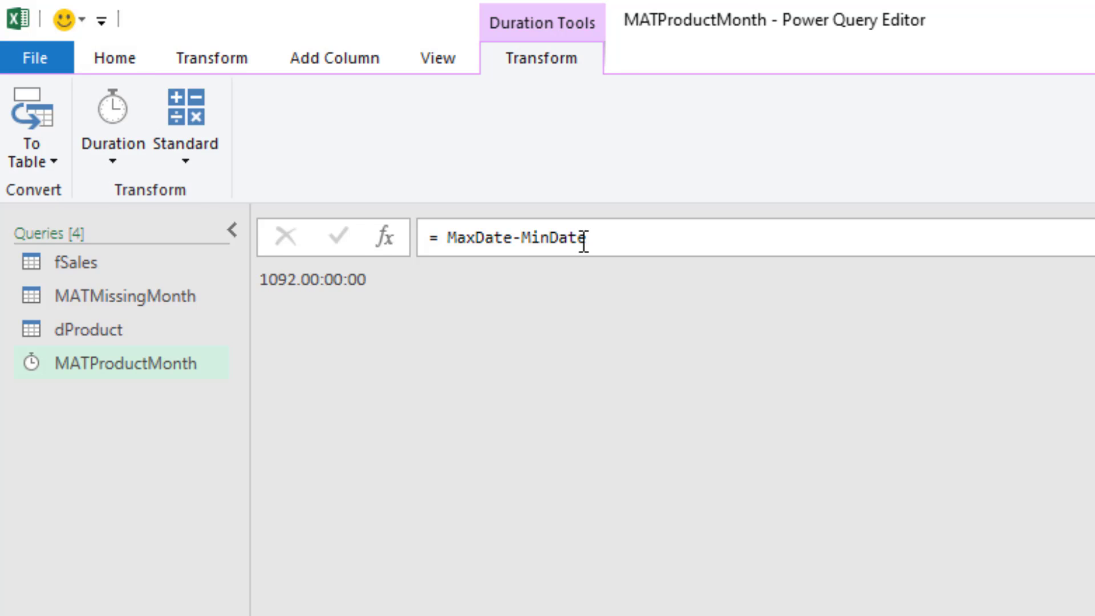
Change the formula to = Number.From(MaxDate-MinDate)+1, giving 1093 days.
{"action": "left_click", "coordinate": [437, 237]}
{"action": "type", "text": "Num"}
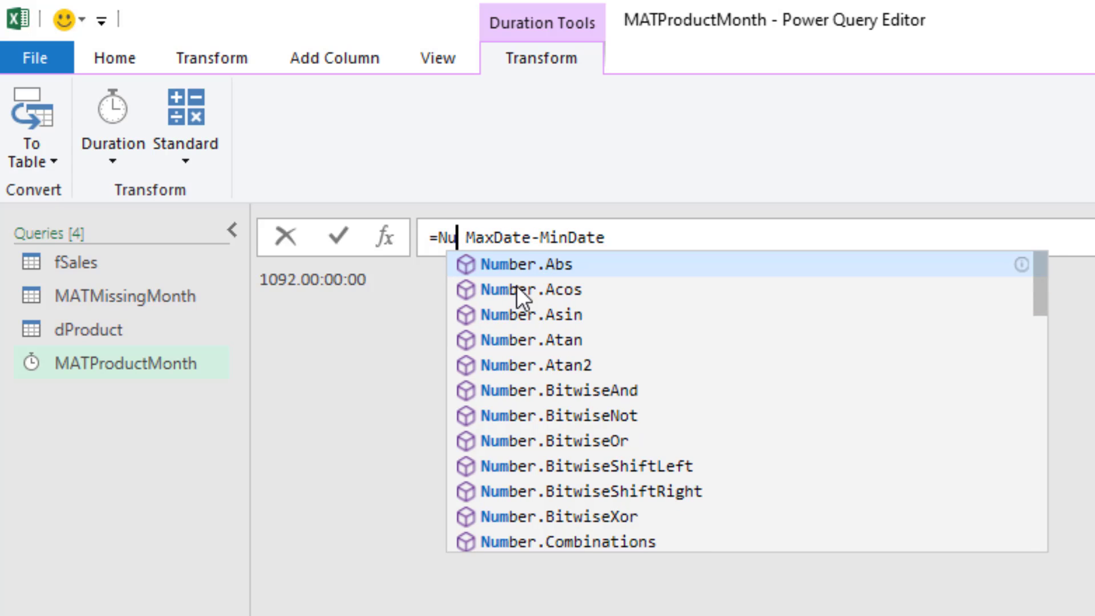
{"action": "type", "text": "ber.F"}
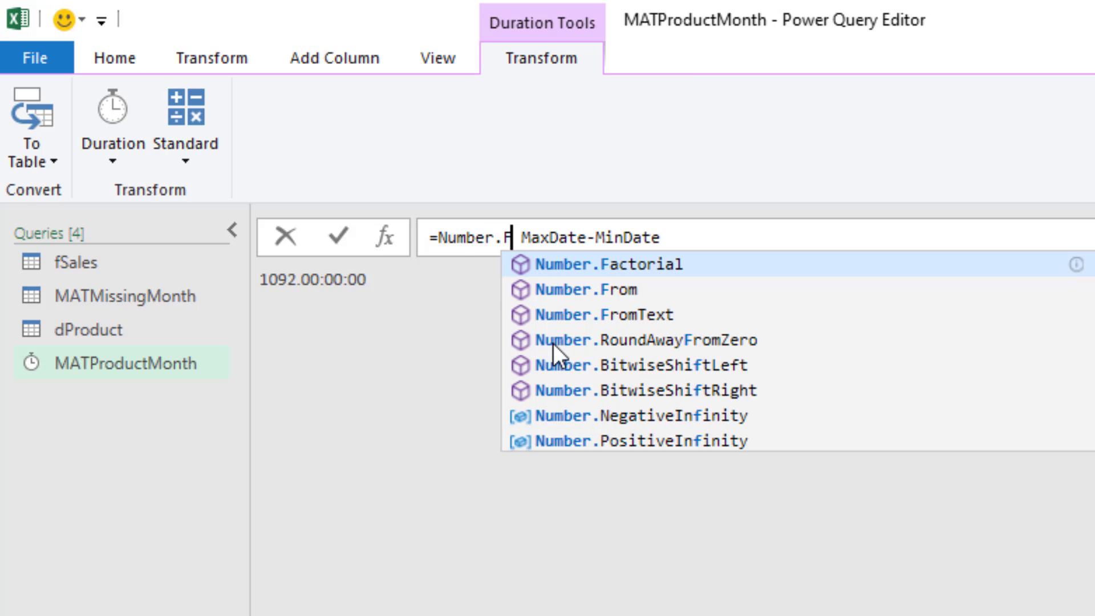
{"action": "key", "text": "Down"}
{"action": "key", "text": "Tab"}
{"action": "type", "text": "("}
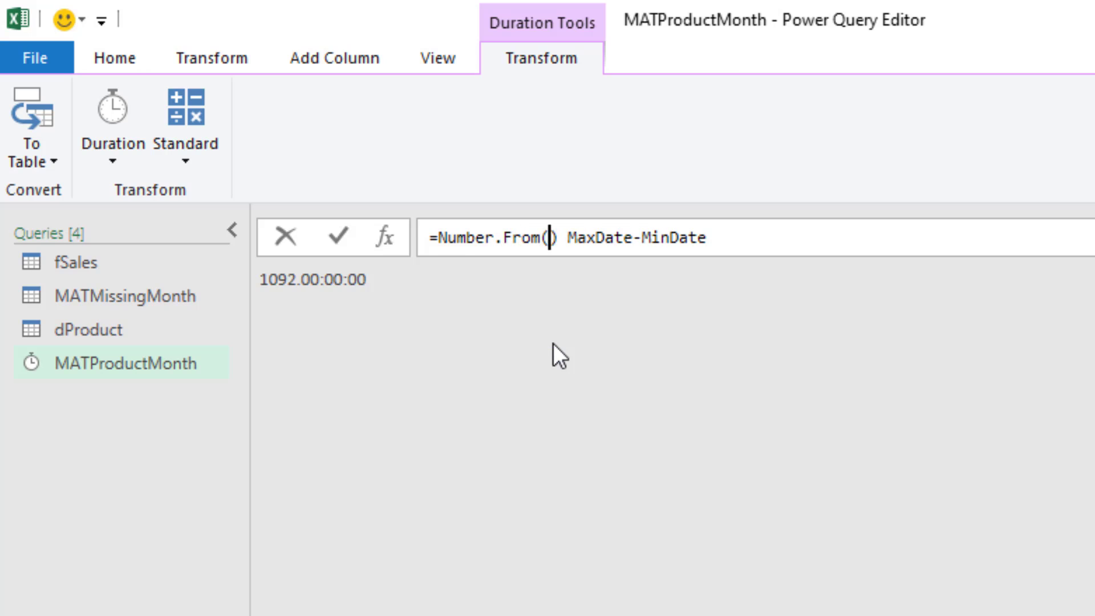
{"action": "key", "text": "Delete"}
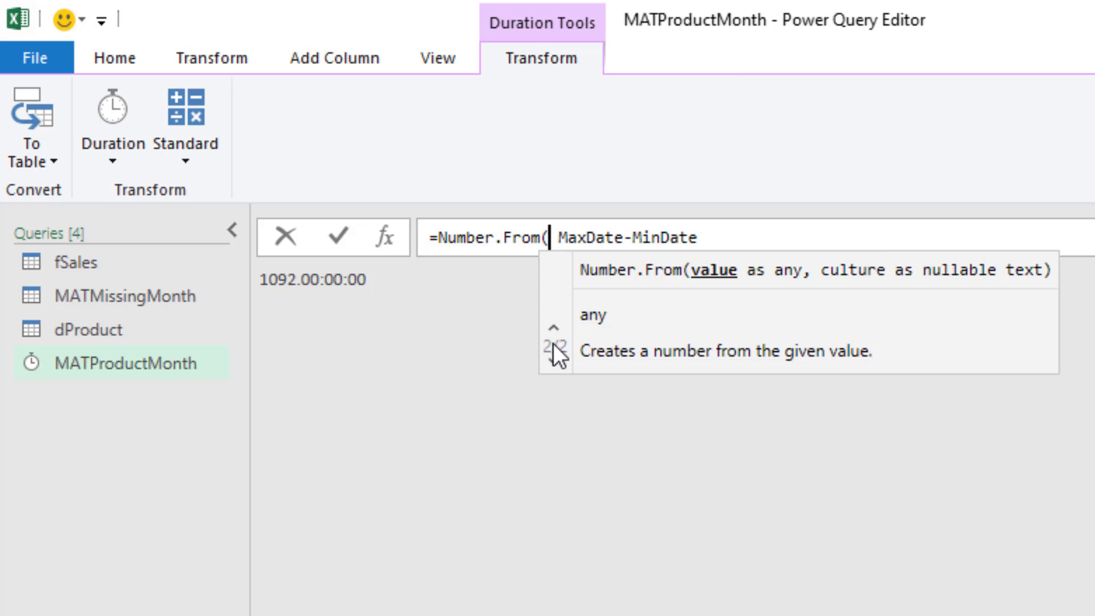
{"action": "key", "text": "Delete"}
{"action": "left_click", "coordinate": [725, 246]}
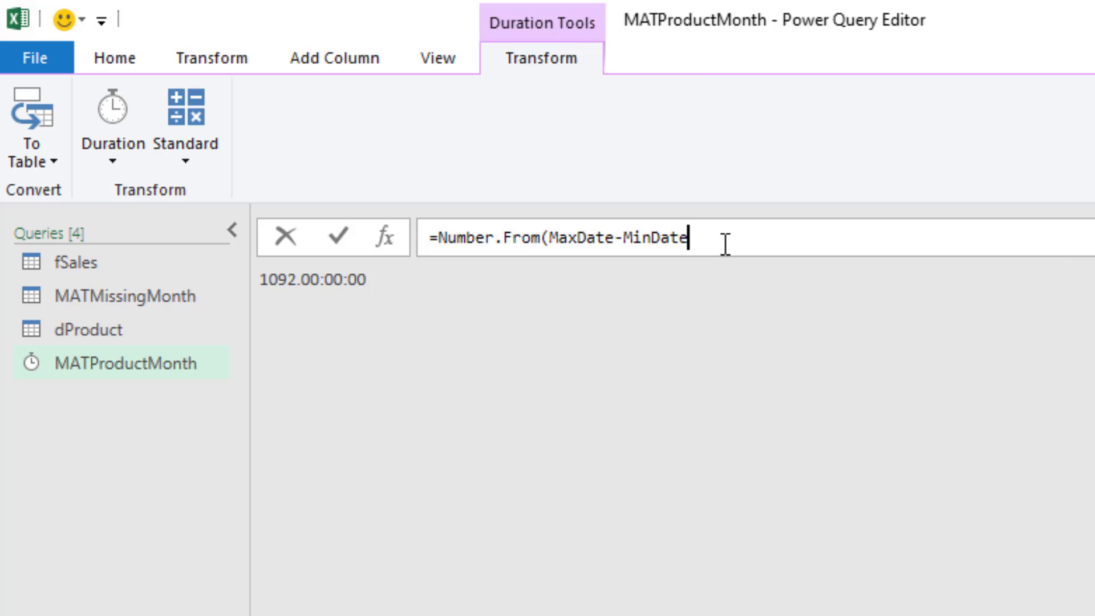
{"action": "type", "text": ")"}
{"action": "key", "text": "Return"}
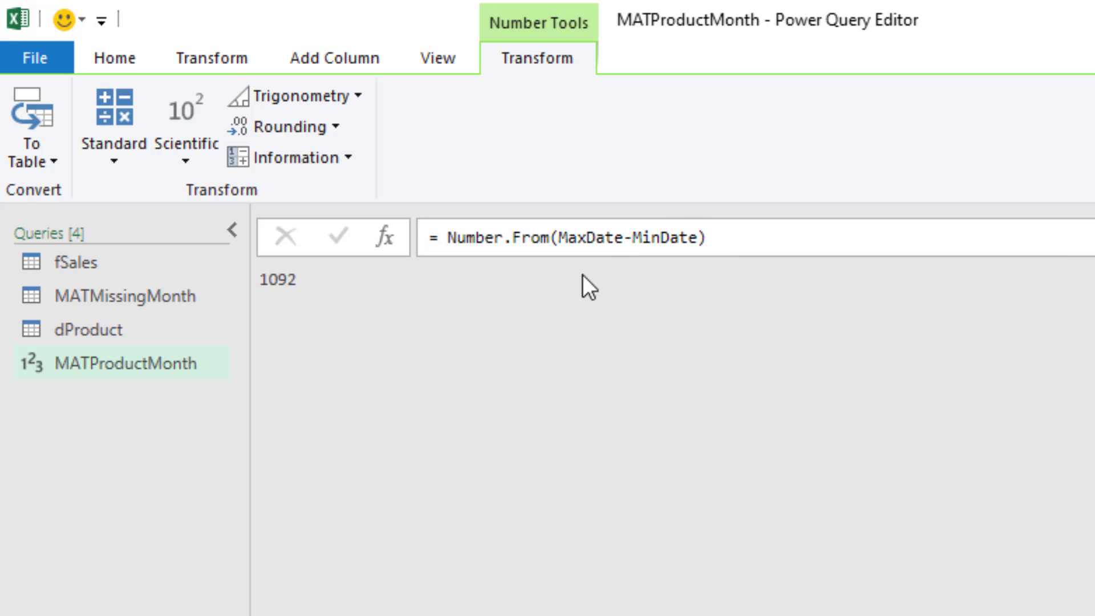
{"action": "left_click", "coordinate": [741, 237]}
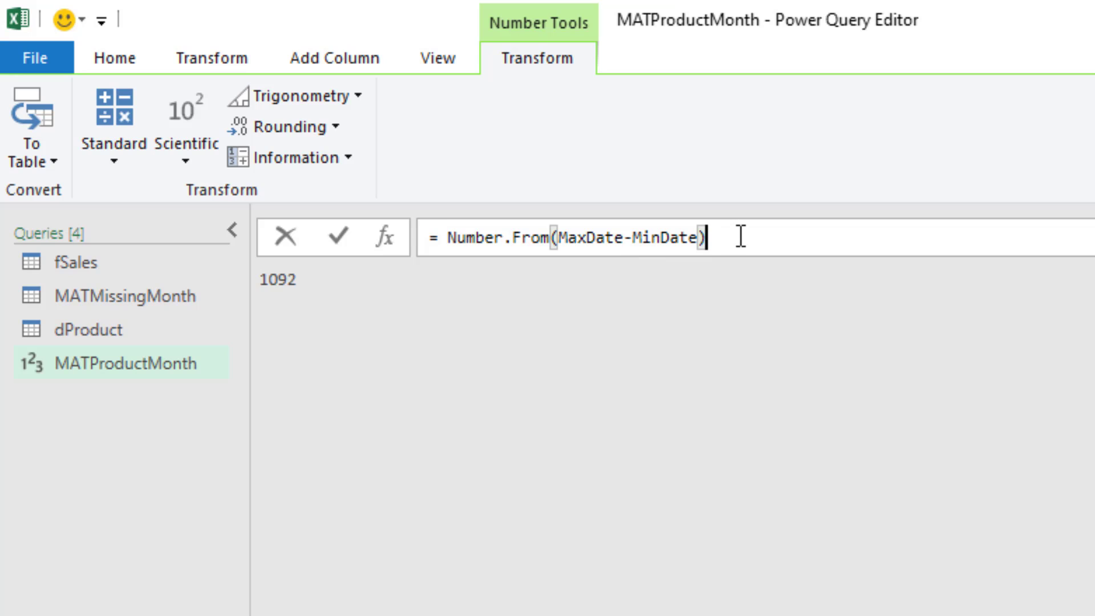
{"action": "type", "text": "+1"}
{"action": "key", "text": "Return"}
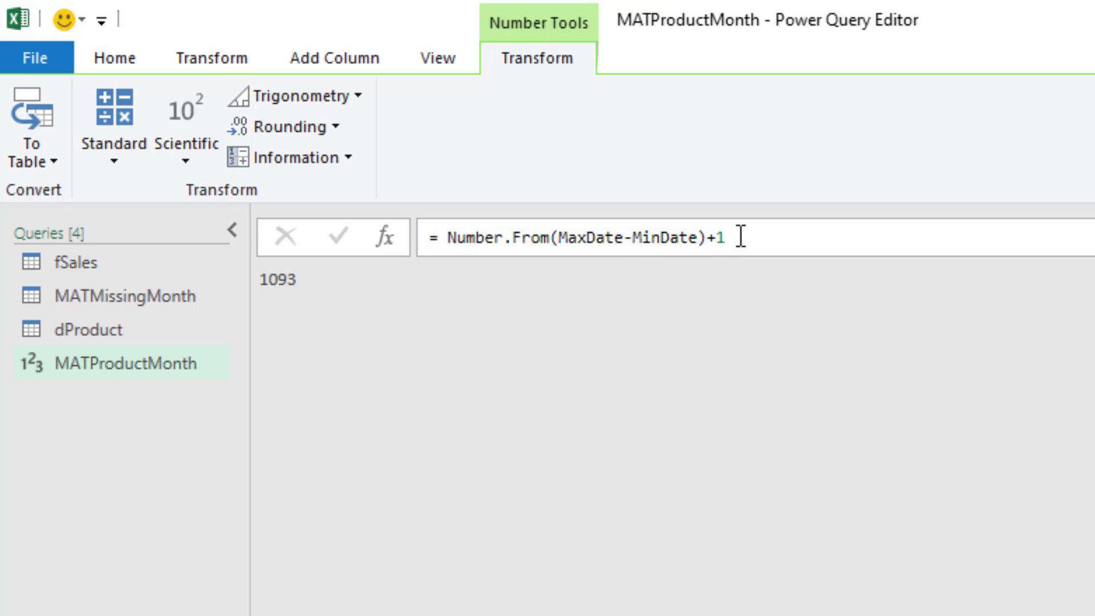
Add a step = List.Dates(MinDate,NumberDates,#duration(1,0,0,0)) listing daily dates from 1/2/18.
{"action": "left_click", "coordinate": [388, 242]}
{"action": "left_click", "coordinate": [439, 238]}
{"action": "type", "text": "L"}
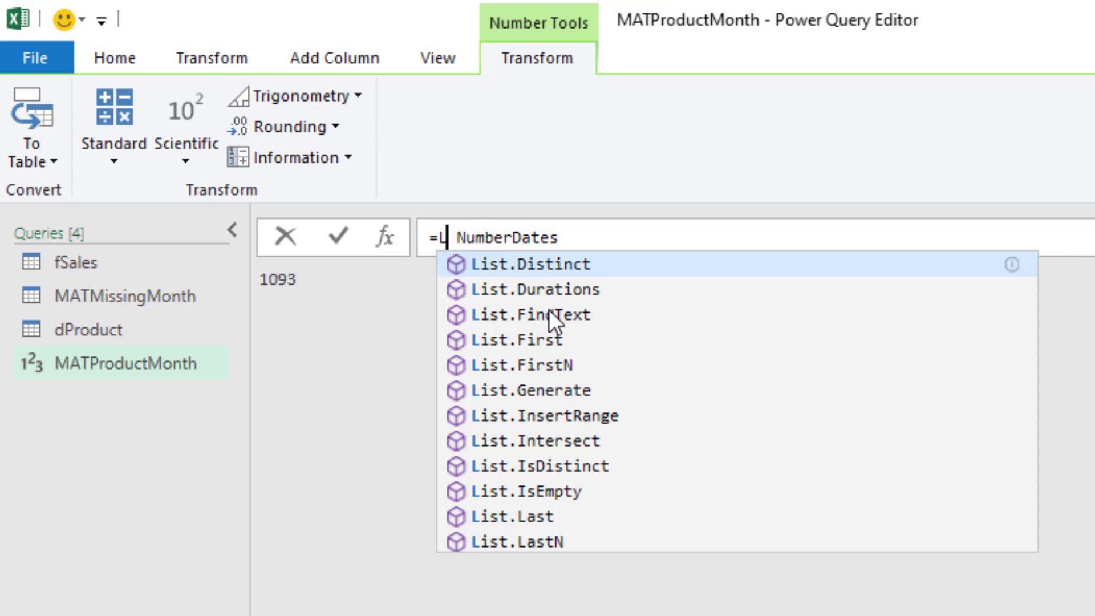
{"action": "type", "text": "ist.Dat"}
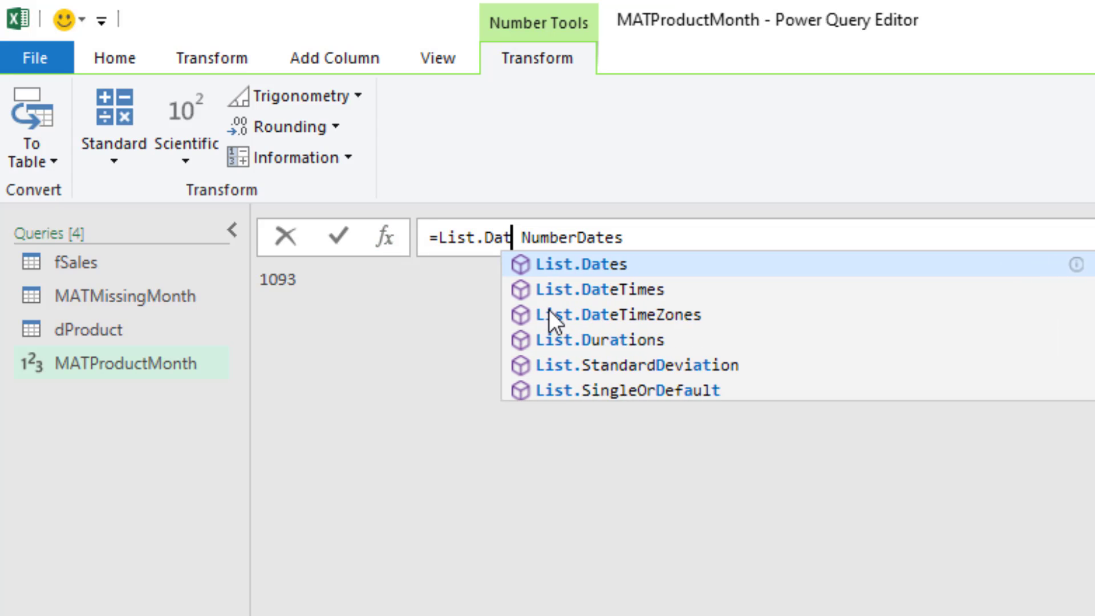
{"action": "type", "text": "es("}
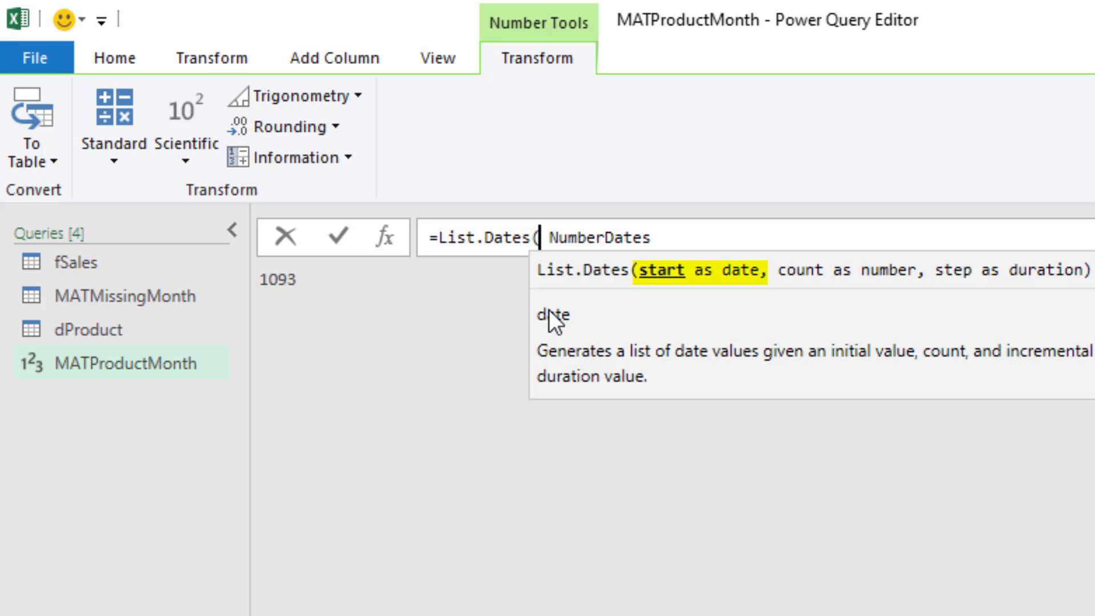
{"action": "type", "text": "Mi"}
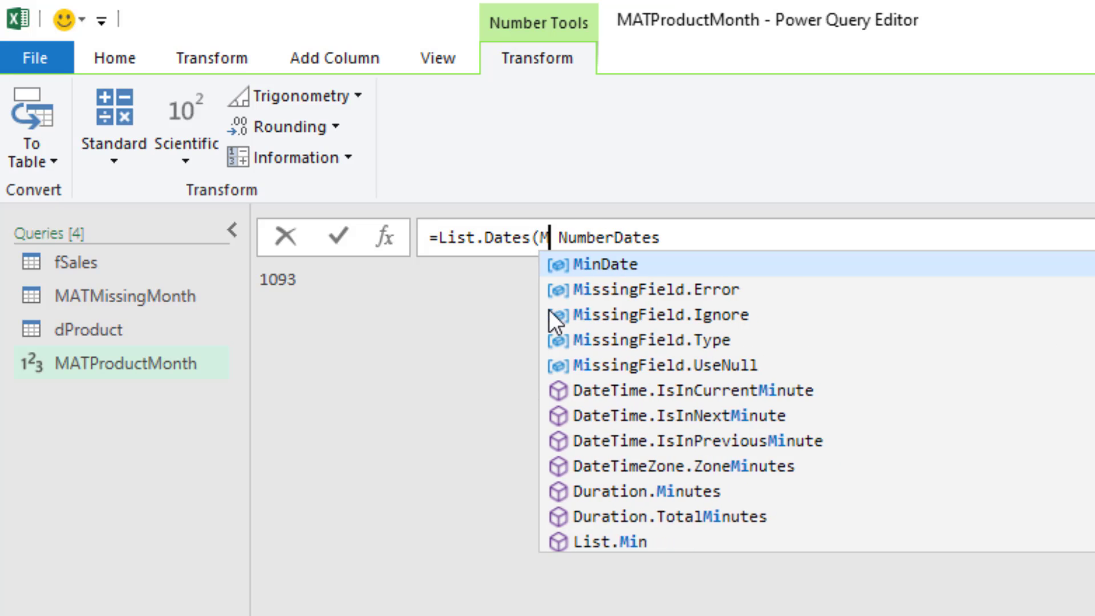
{"action": "type", "text": "n"}
{"action": "key", "text": "Tab"}
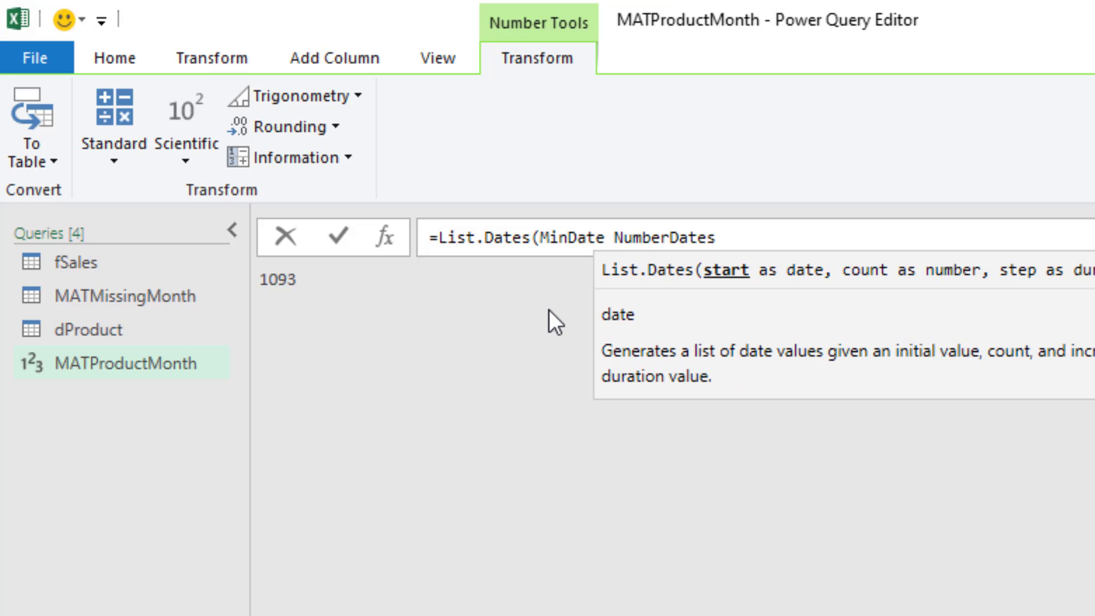
{"action": "type", "text": ","}
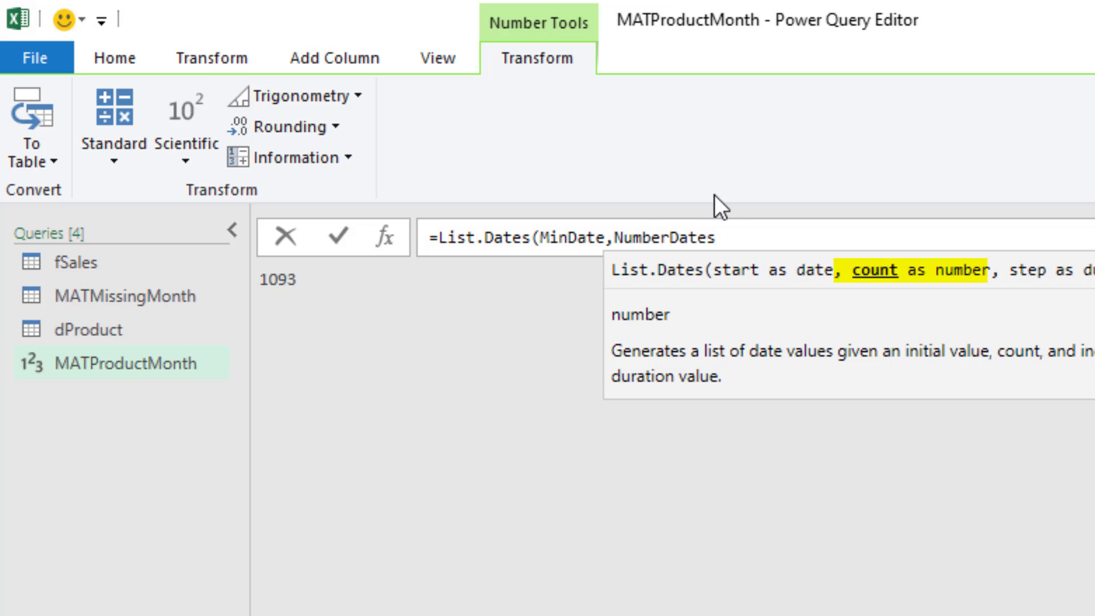
{"action": "left_click", "coordinate": [741, 237]}
{"action": "type", "text": ","}
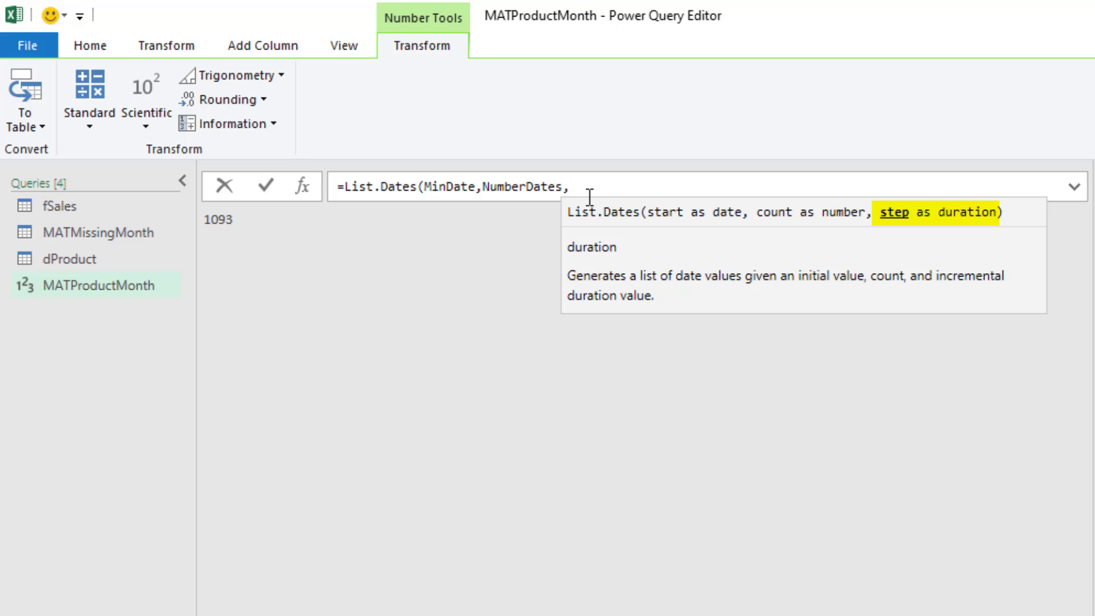
{"action": "key", "text": "Escape"}
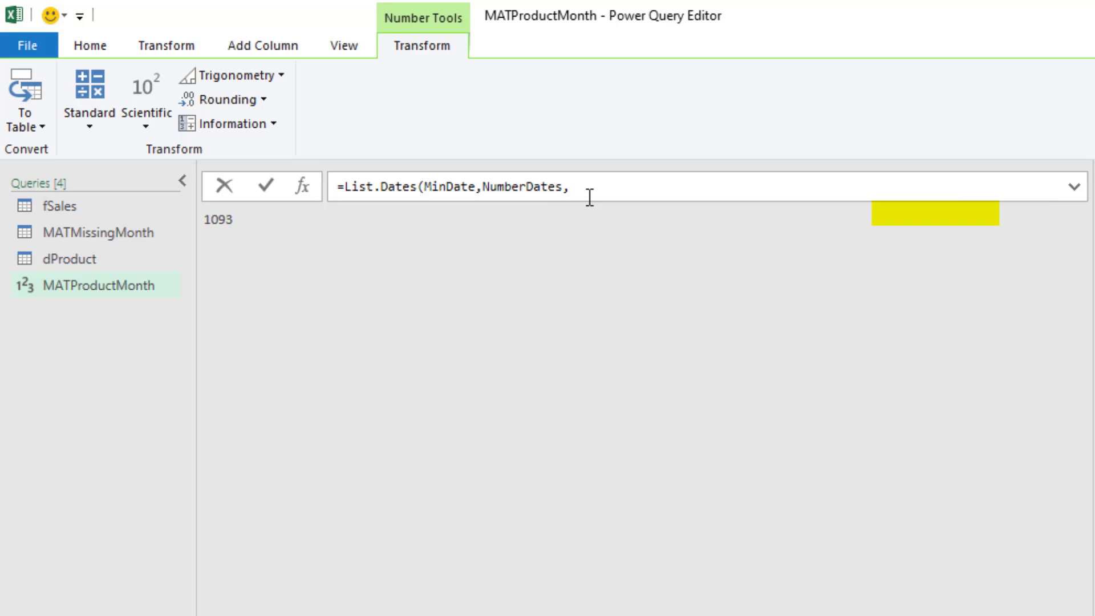
{"action": "type", "text": "#"}
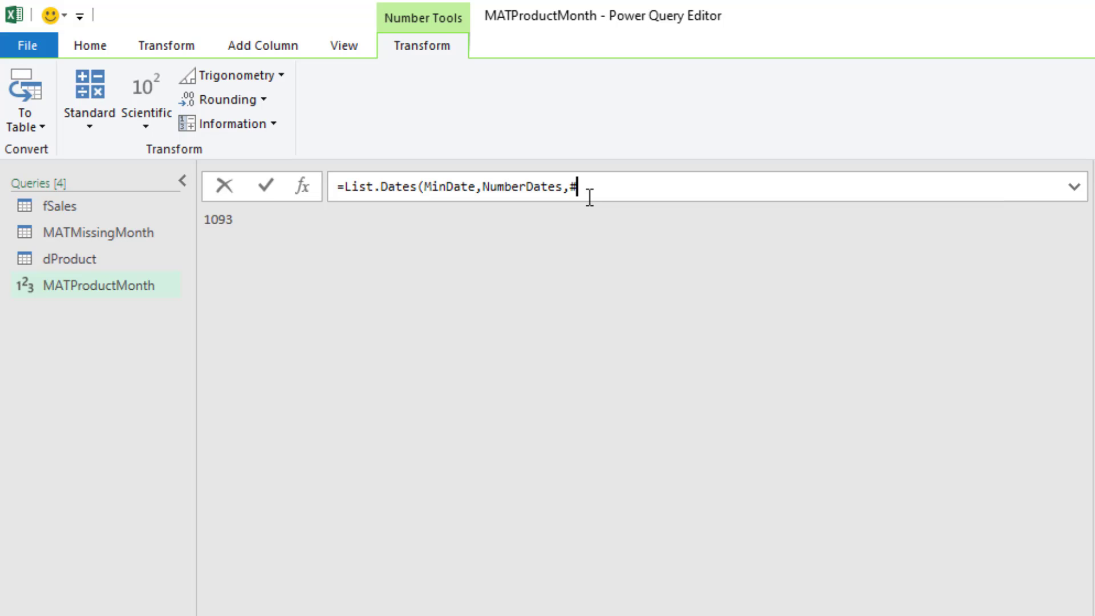
{"action": "type", "text": "duration(1,0"}
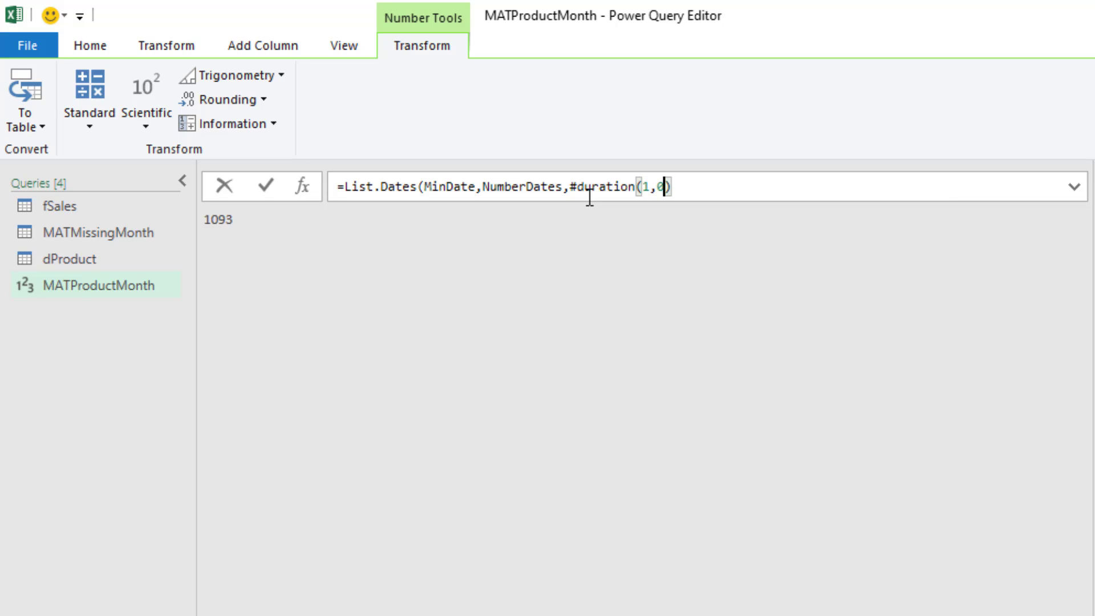
{"action": "type", "text": ",0,0))"}
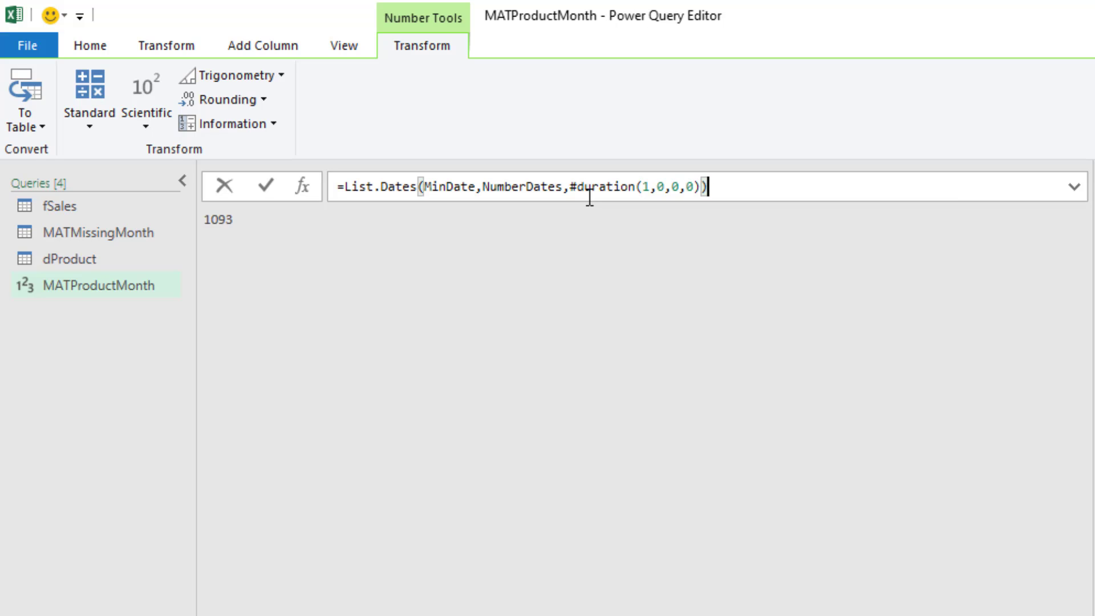
{"action": "key", "text": "Return"}
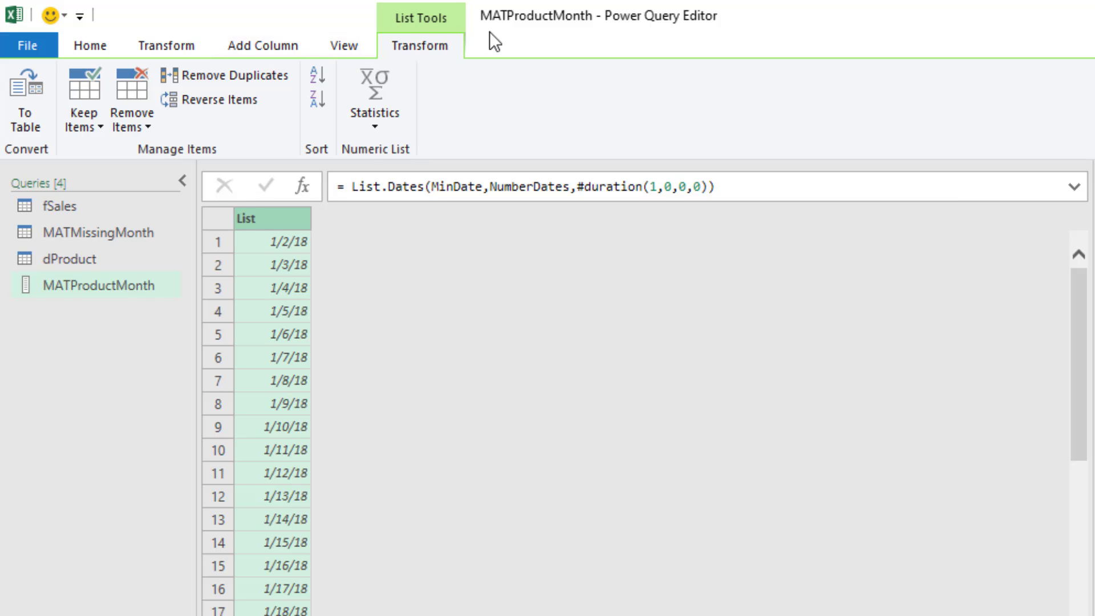
Convert the date list to a table and turn each date into its end-of-month date.
{"action": "left_click", "coordinate": [24, 120]}
{"action": "left_click", "coordinate": [939, 423]}
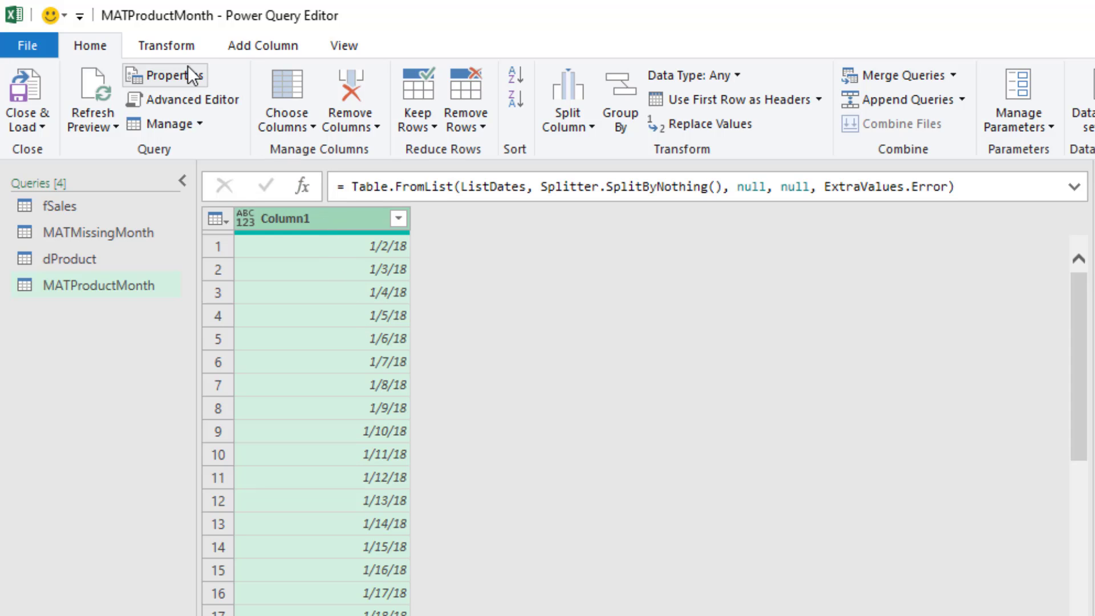
{"action": "left_click", "coordinate": [176, 51]}
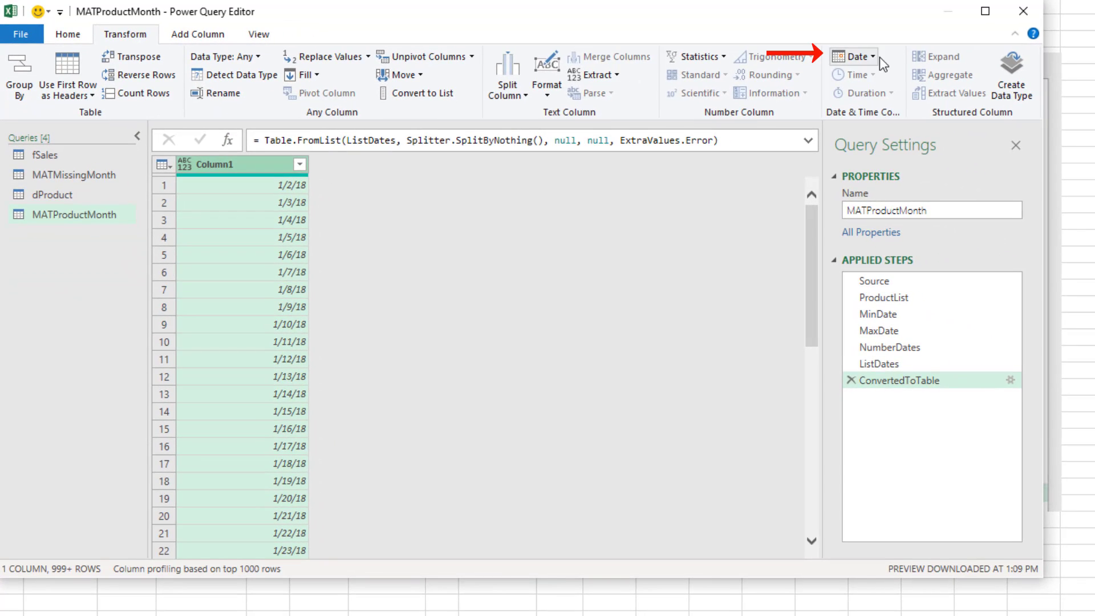
{"action": "left_click", "coordinate": [875, 55]}
{"action": "mouse_move", "coordinate": [875, 151]}
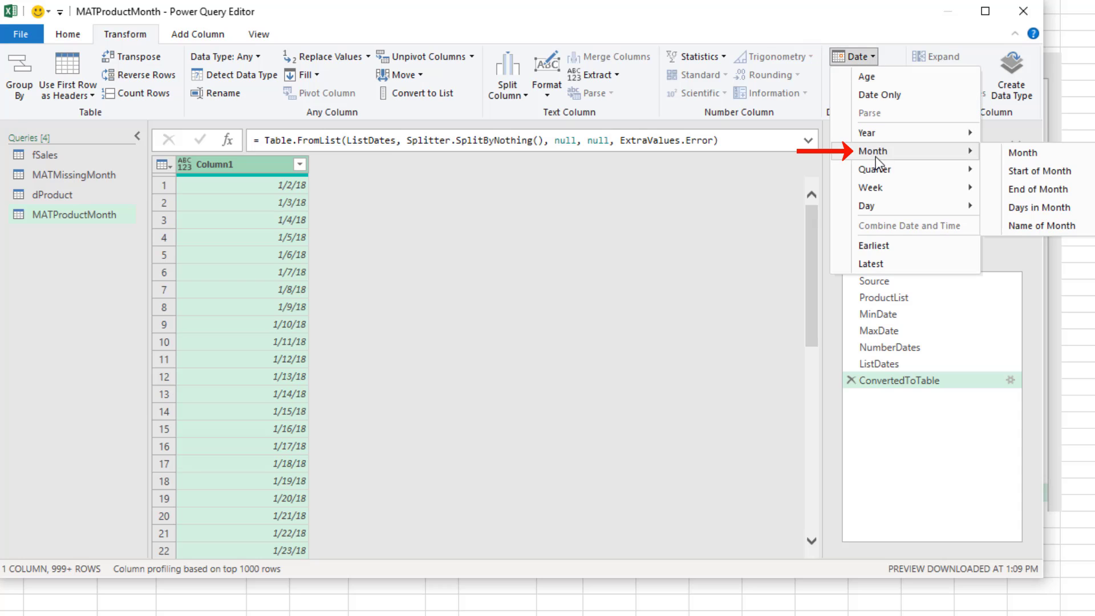
{"action": "left_click", "coordinate": [1014, 190]}
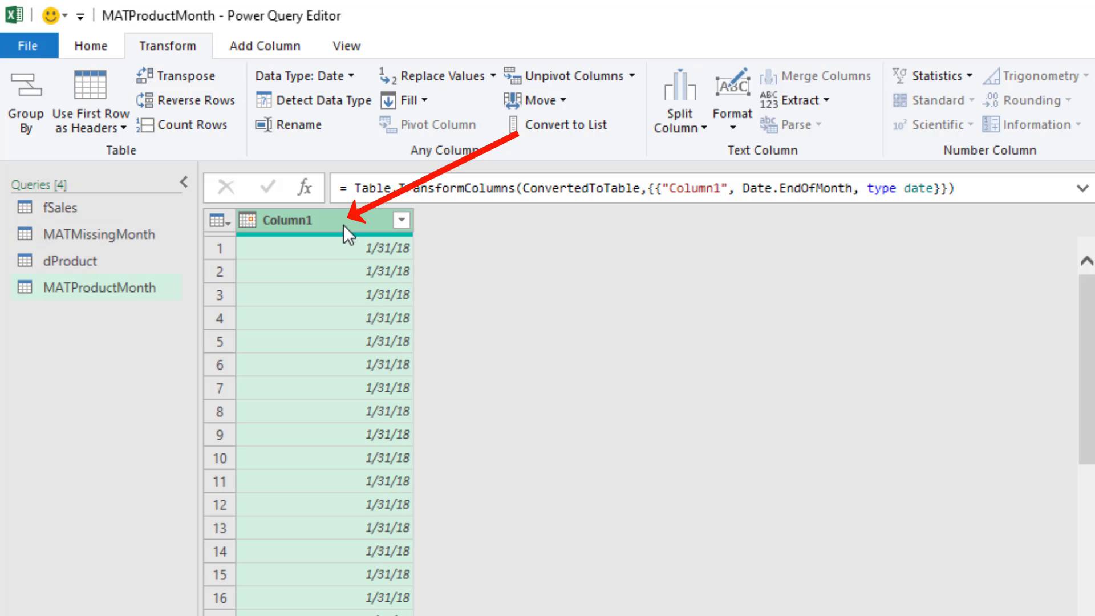
Rename Column1 to EOMONTH and remove duplicates, leaving 36 month-end dates.
{"action": "double_click", "coordinate": [343, 224]}
{"action": "type", "text": "EOMONTH"}
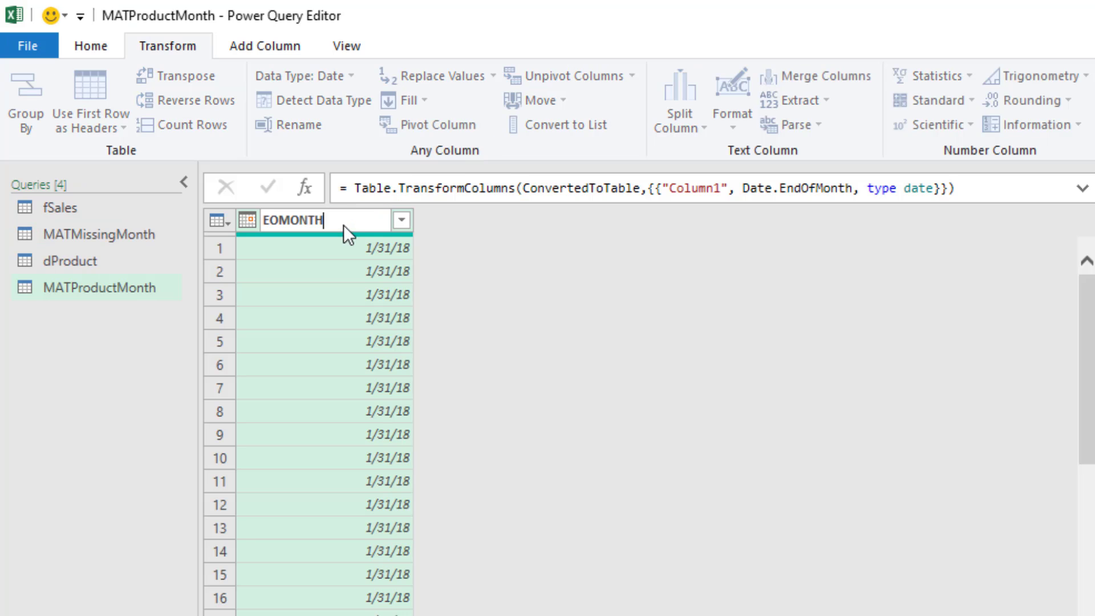
{"action": "key", "text": "Return"}
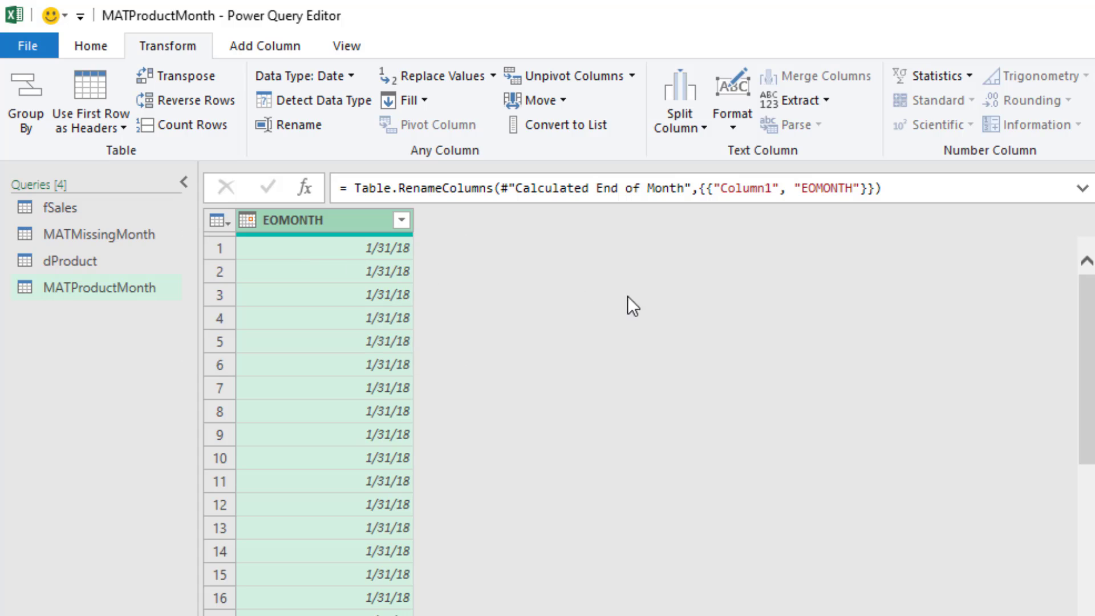
{"action": "right_click", "coordinate": [334, 224]}
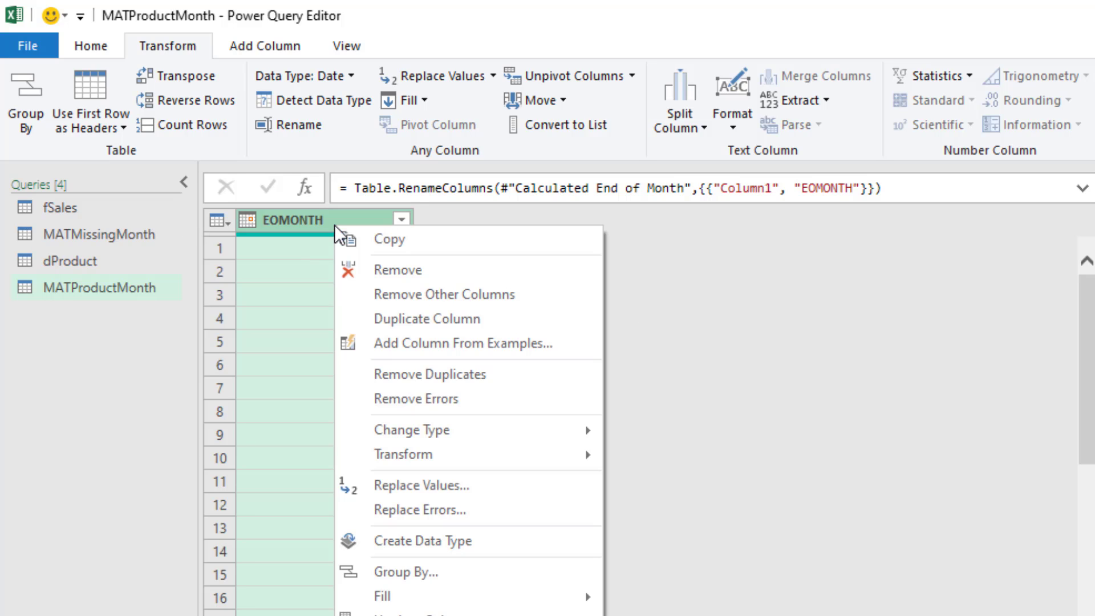
{"action": "left_click", "coordinate": [501, 376]}
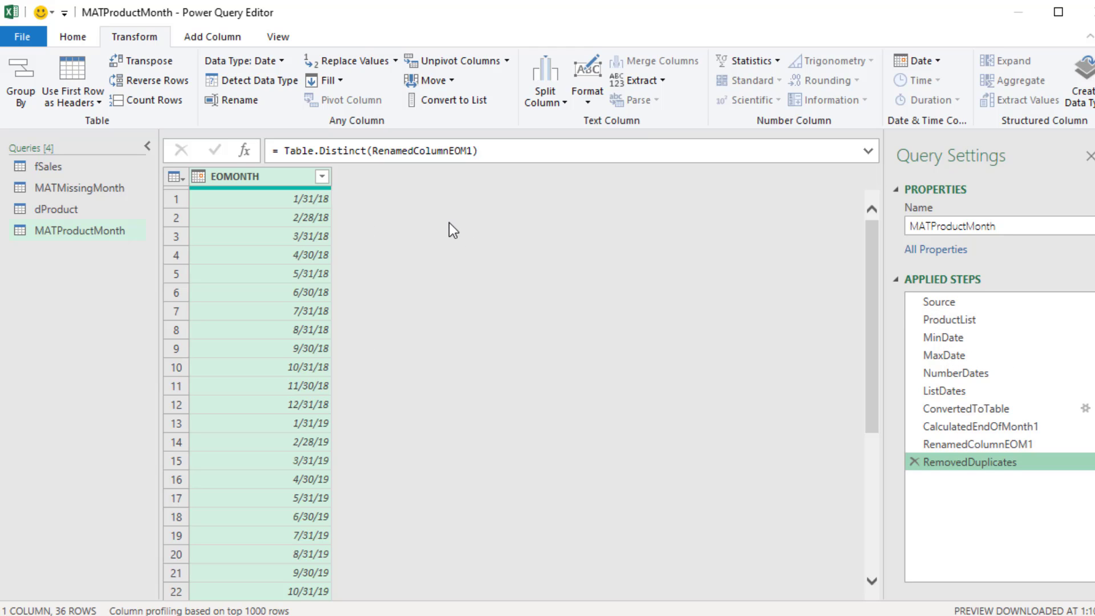
Insert a step after ProductList with the formula = List.Buffer(ProductList).
{"action": "left_click", "coordinate": [956, 321]}
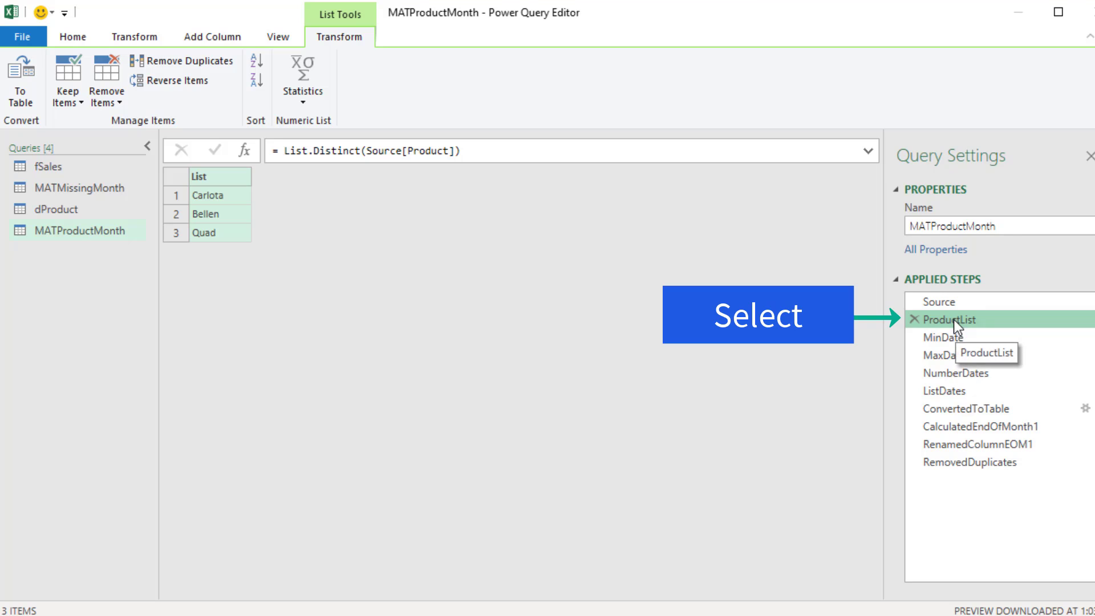
{"action": "left_click", "coordinate": [246, 153]}
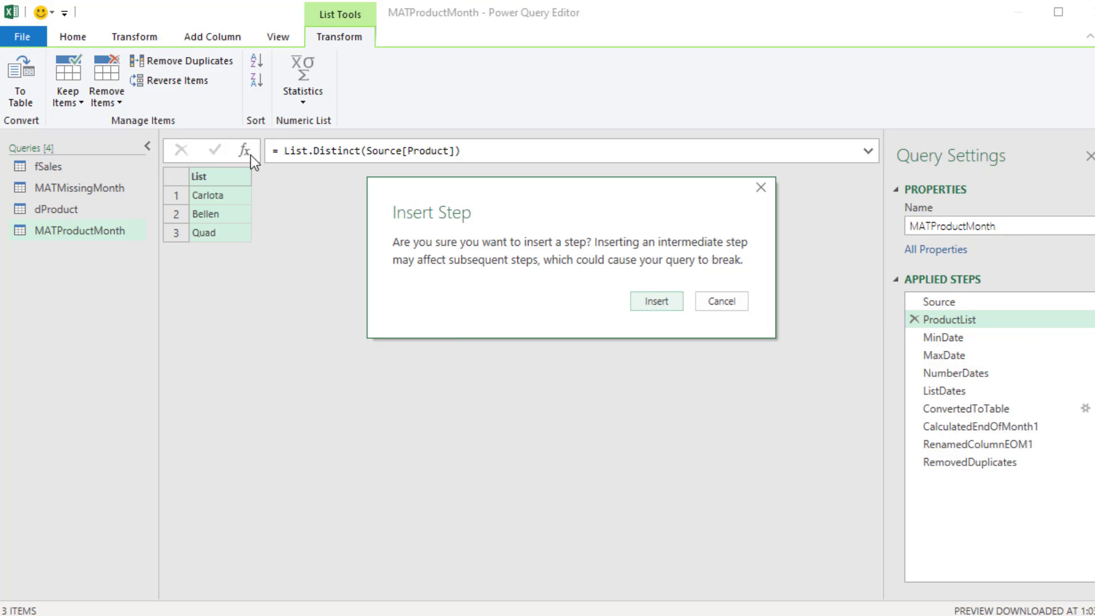
{"action": "left_click", "coordinate": [657, 303]}
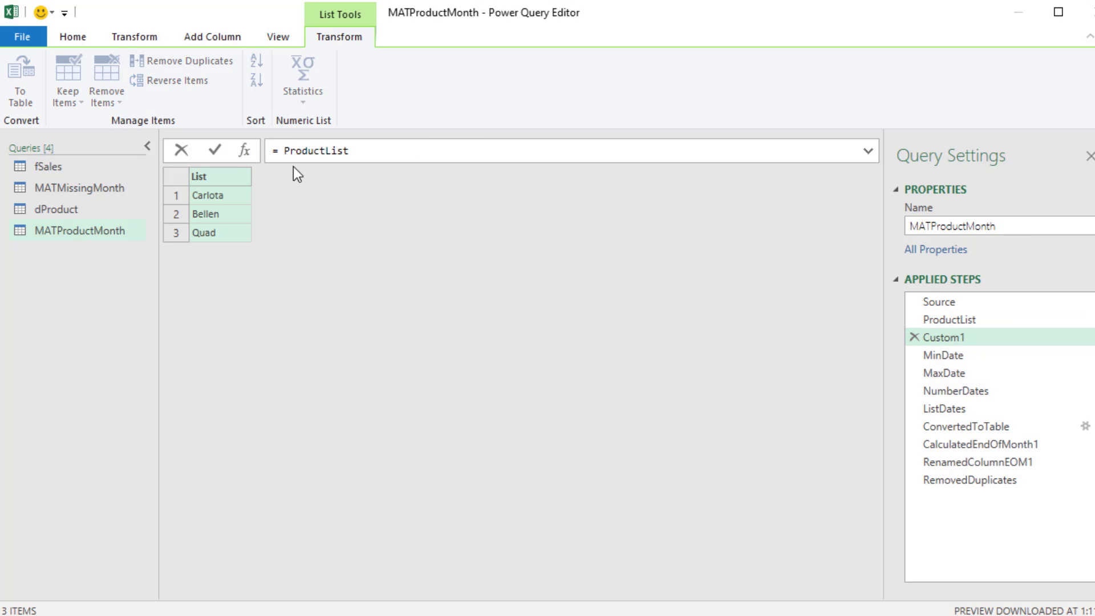
{"action": "type", "text": "List.B"}
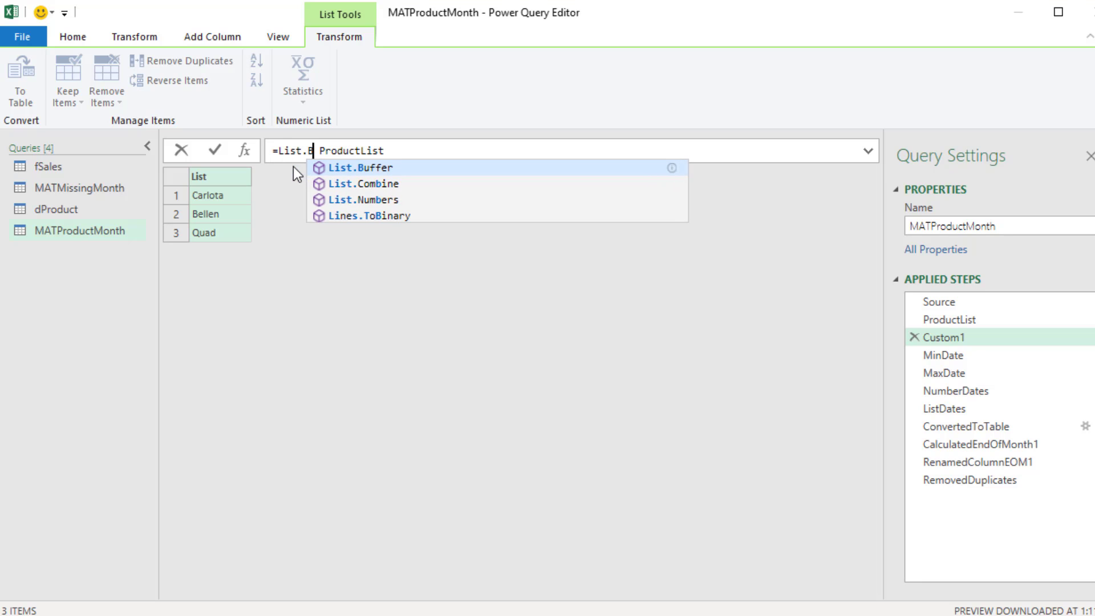
{"action": "key", "text": "Tab"}
{"action": "key", "text": "Delete"}
{"action": "type", "text": "("}
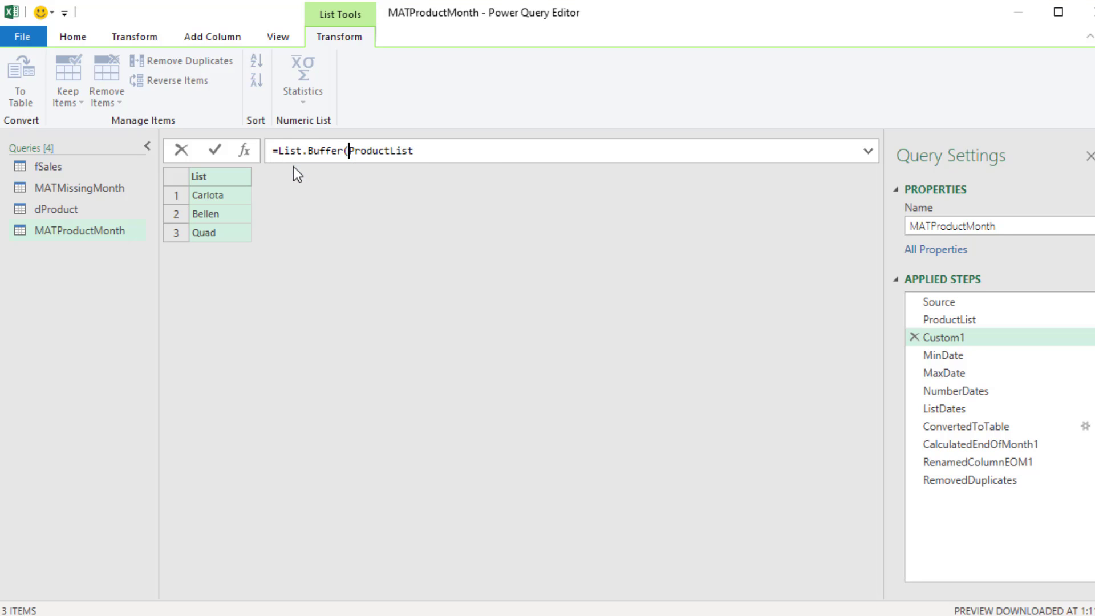
{"action": "left_click", "coordinate": [426, 154]}
{"action": "type", "text": ")"}
{"action": "key", "text": "Return"}
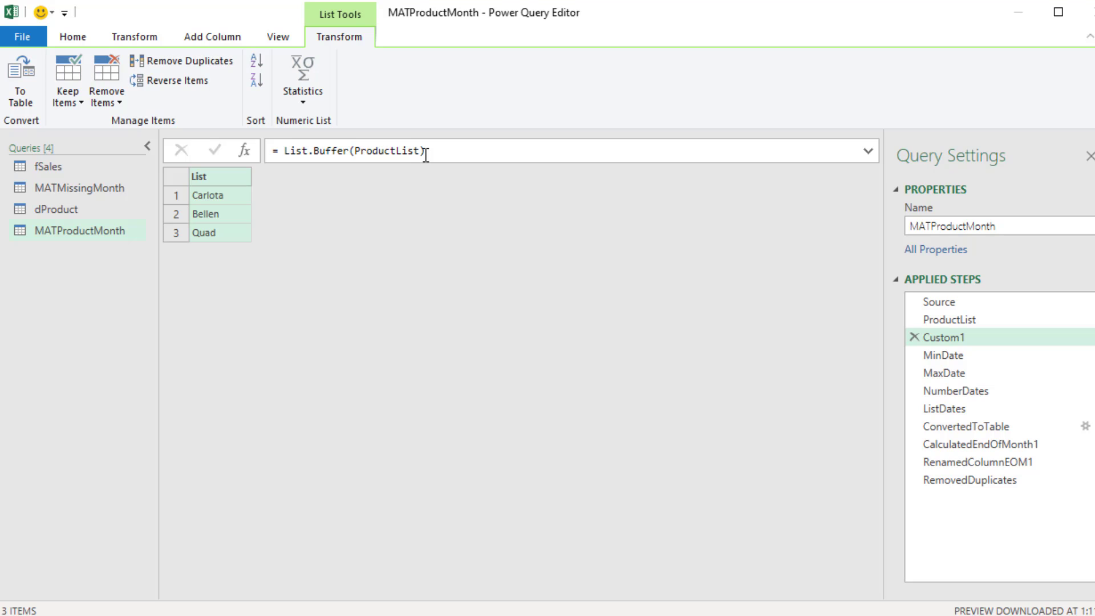
Rename the new step ListBuffer and return to the RemovedDuplicates step.
{"action": "key", "text": "F2"}
{"action": "type", "text": "ListB"}
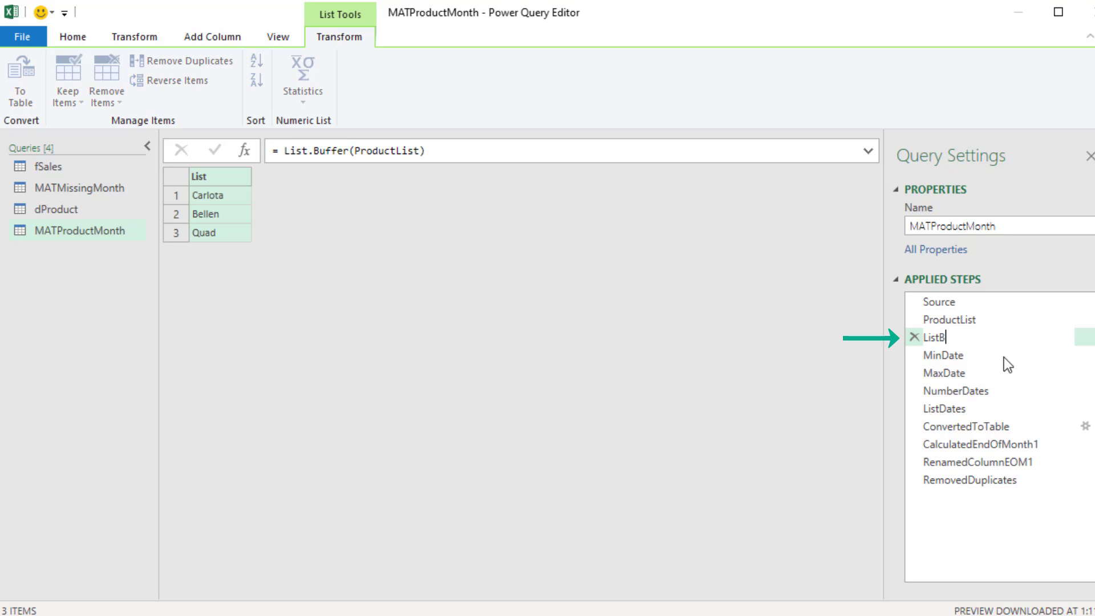
{"action": "type", "text": "uffer"}
{"action": "key", "text": "Return"}
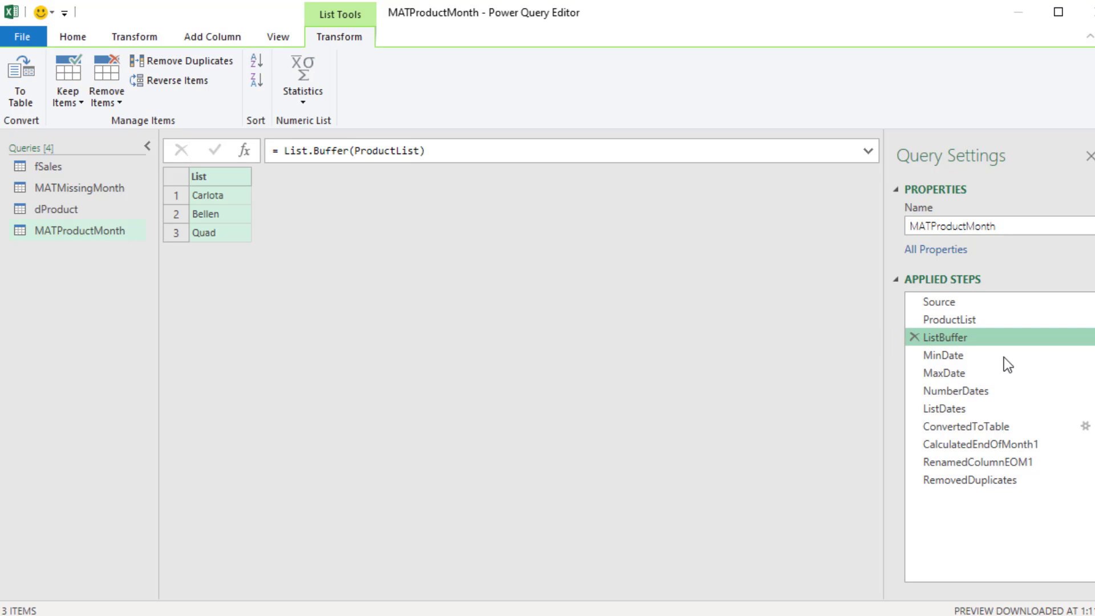
{"action": "left_click", "coordinate": [977, 479]}
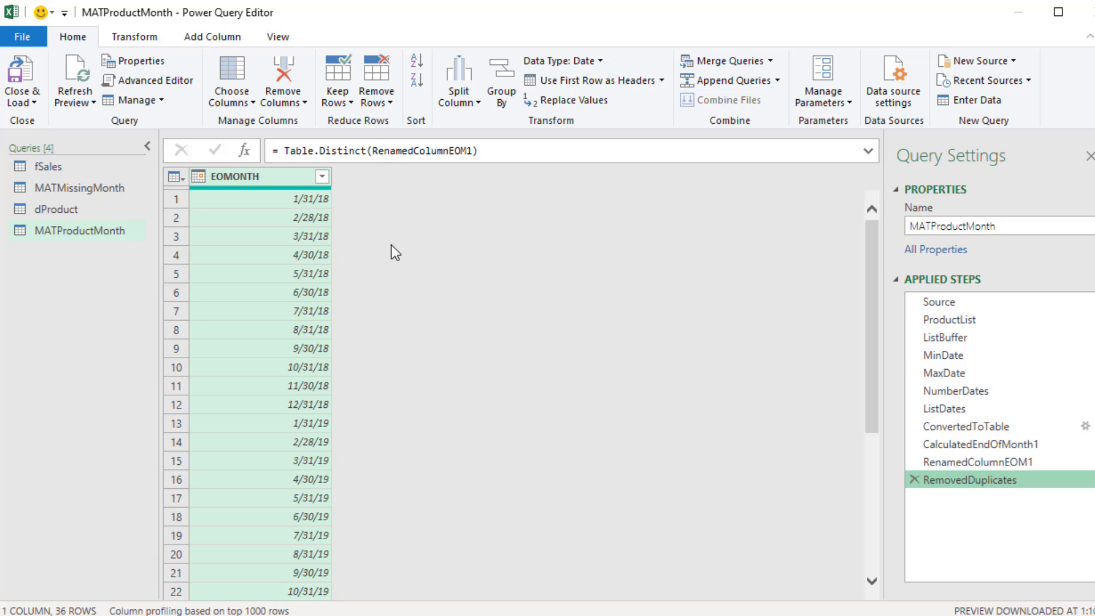
Add a custom column named Product with the formula =ListBuffer.
{"action": "left_click", "coordinate": [188, 39]}
{"action": "left_click", "coordinate": [94, 97]}
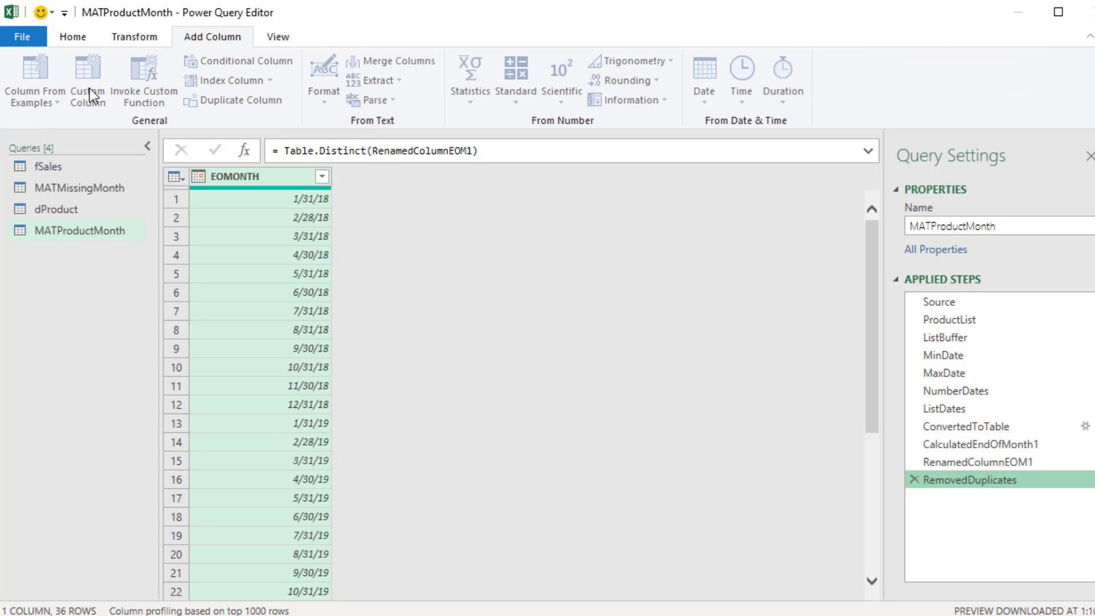
{"action": "type", "text": "Product"}
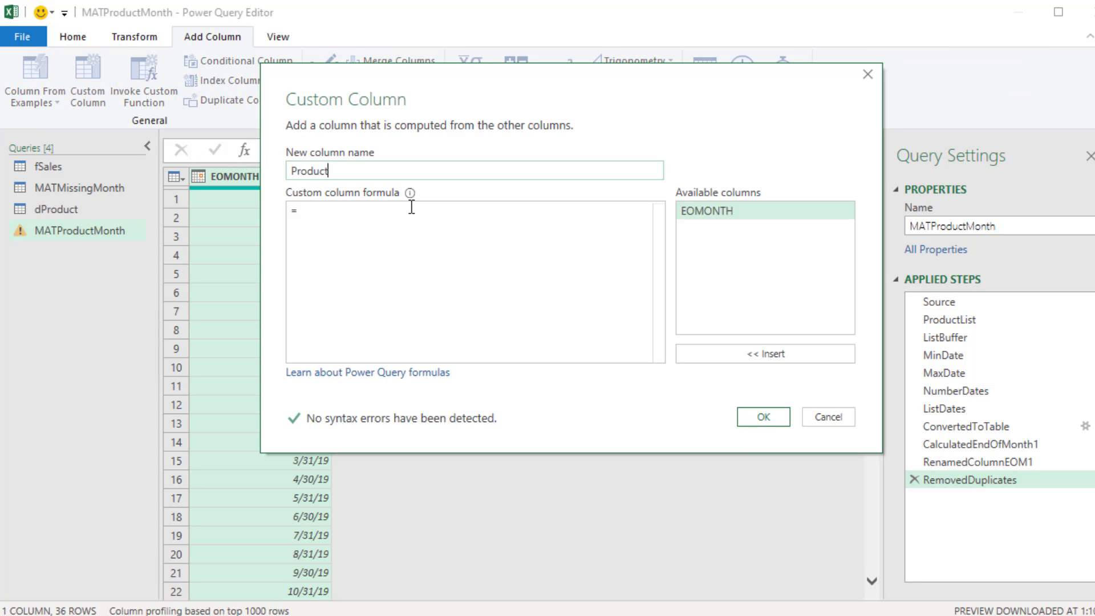
{"action": "left_click", "coordinate": [387, 218]}
{"action": "type", "text": "List"}
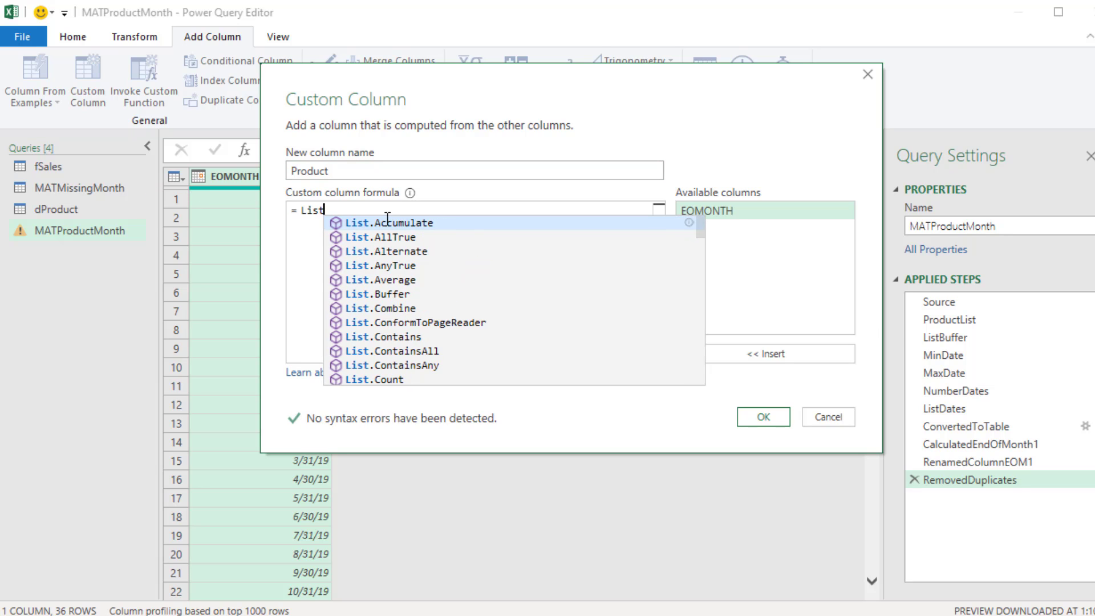
{"action": "type", "text": "Buffer"}
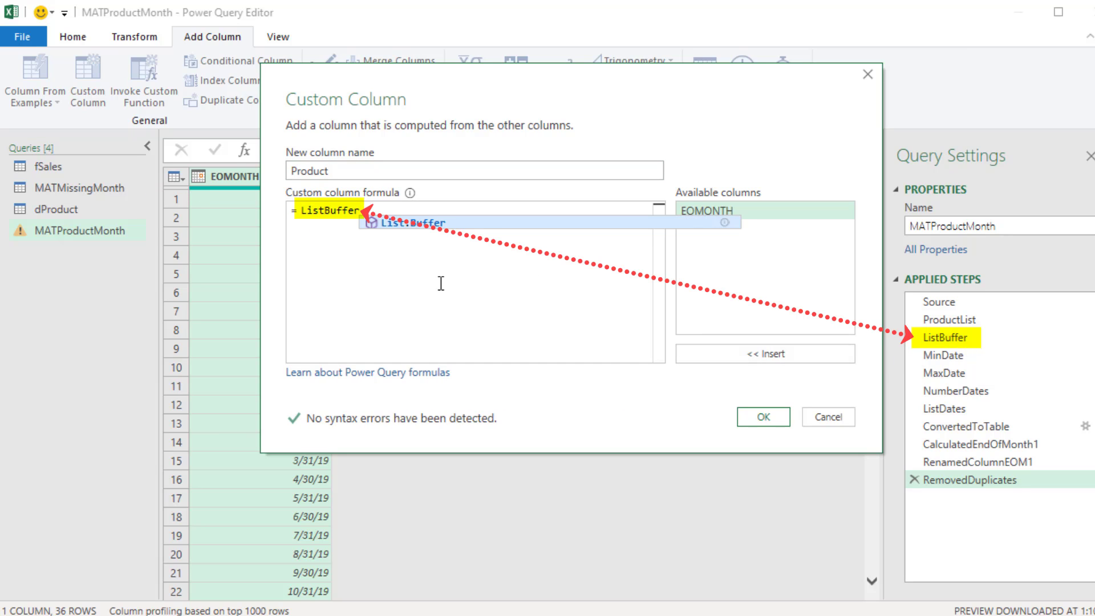
{"action": "left_click", "coordinate": [758, 416]}
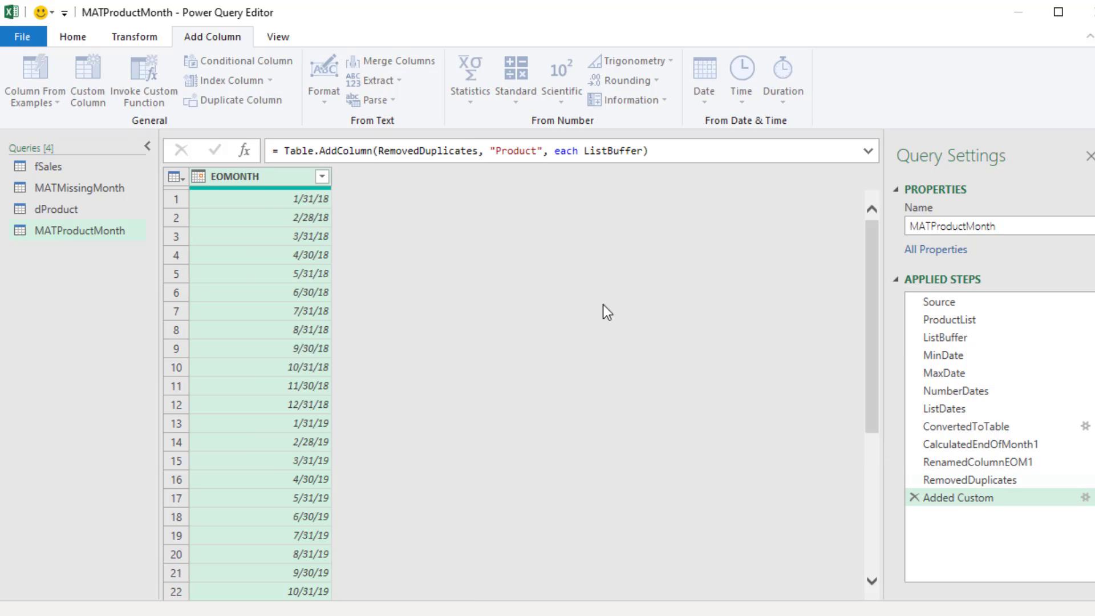
Expand the Product lists to new rows, one row per product per month-end.
{"action": "left_click", "coordinate": [399, 221]}
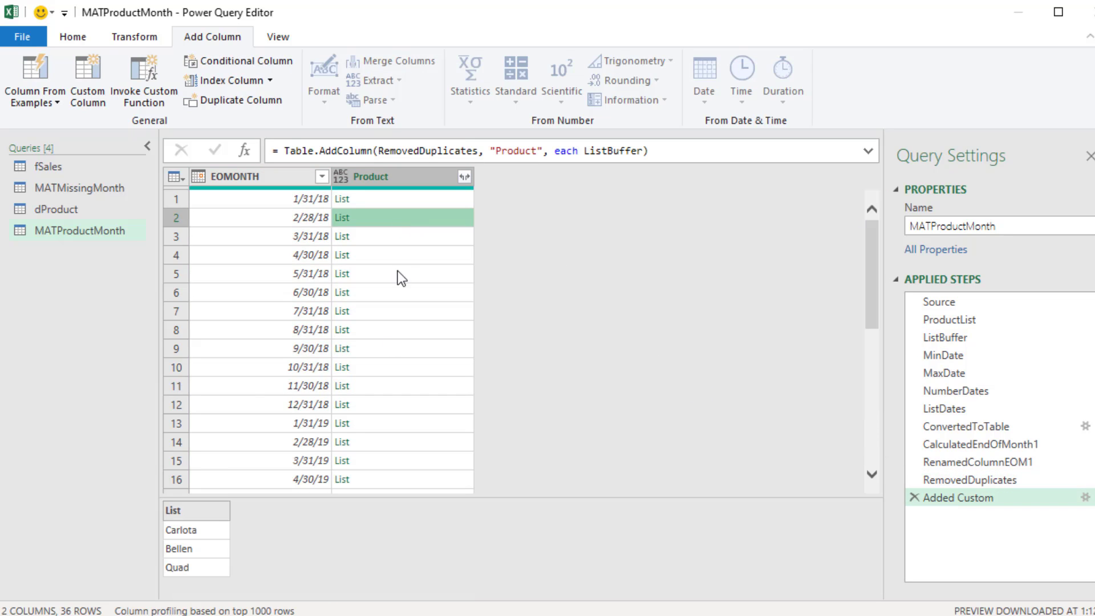
{"action": "left_click", "coordinate": [445, 274]}
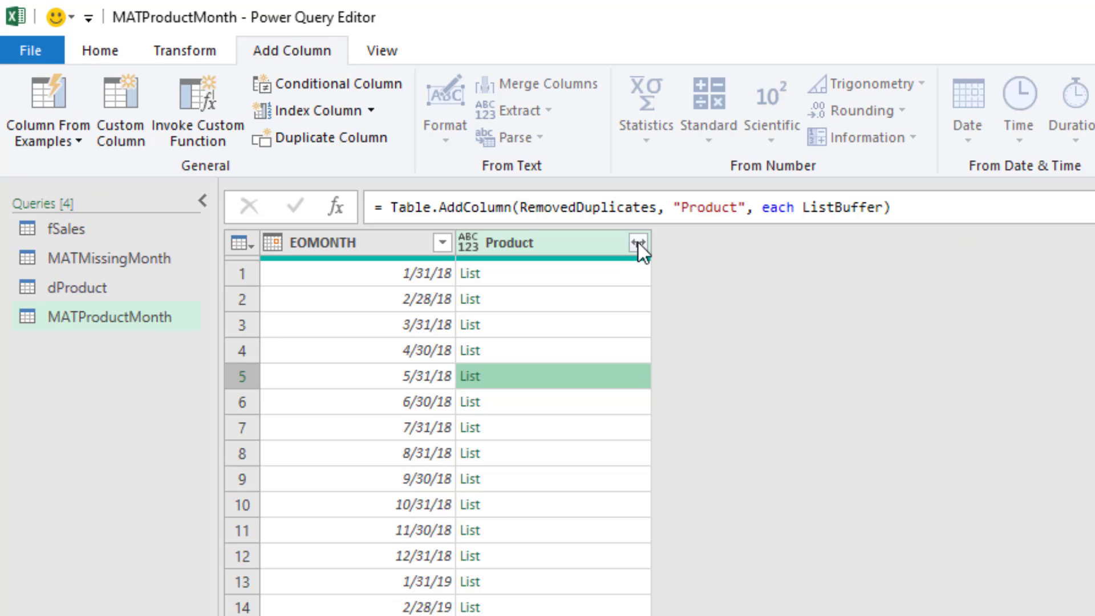
{"action": "left_click", "coordinate": [465, 176]}
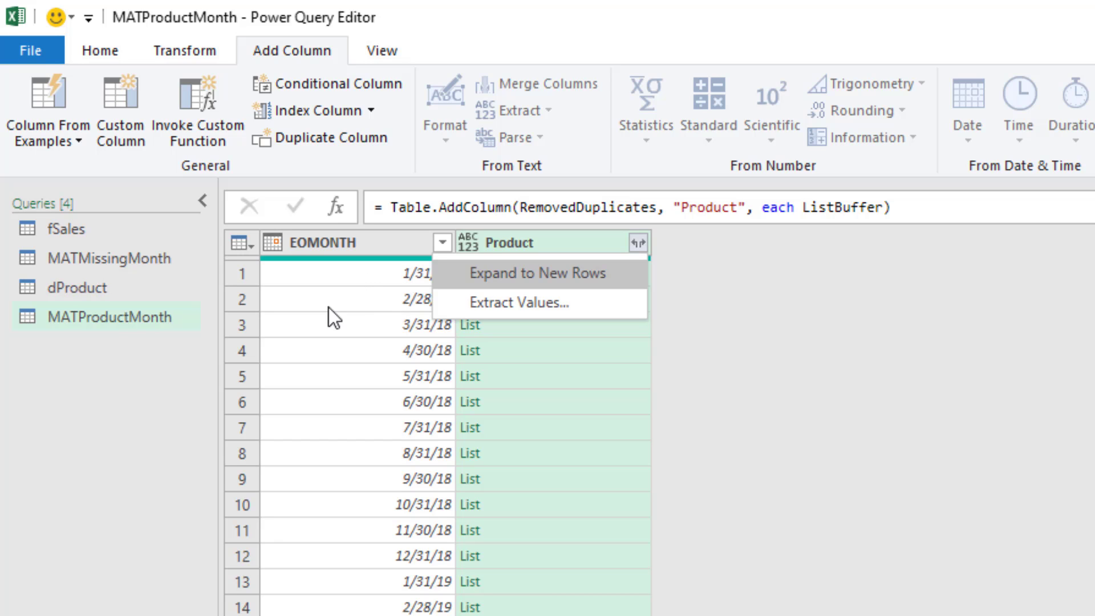
{"action": "left_click", "coordinate": [533, 279]}
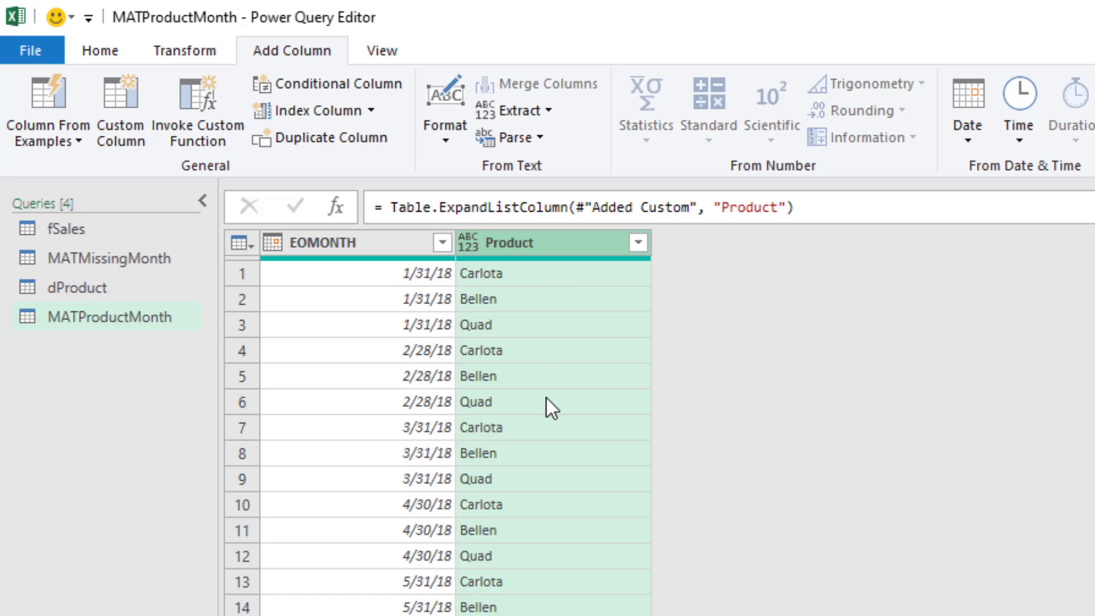
Set Product to Text and sort ascending by EOMONTH, then by Product.
{"action": "left_click", "coordinate": [474, 242]}
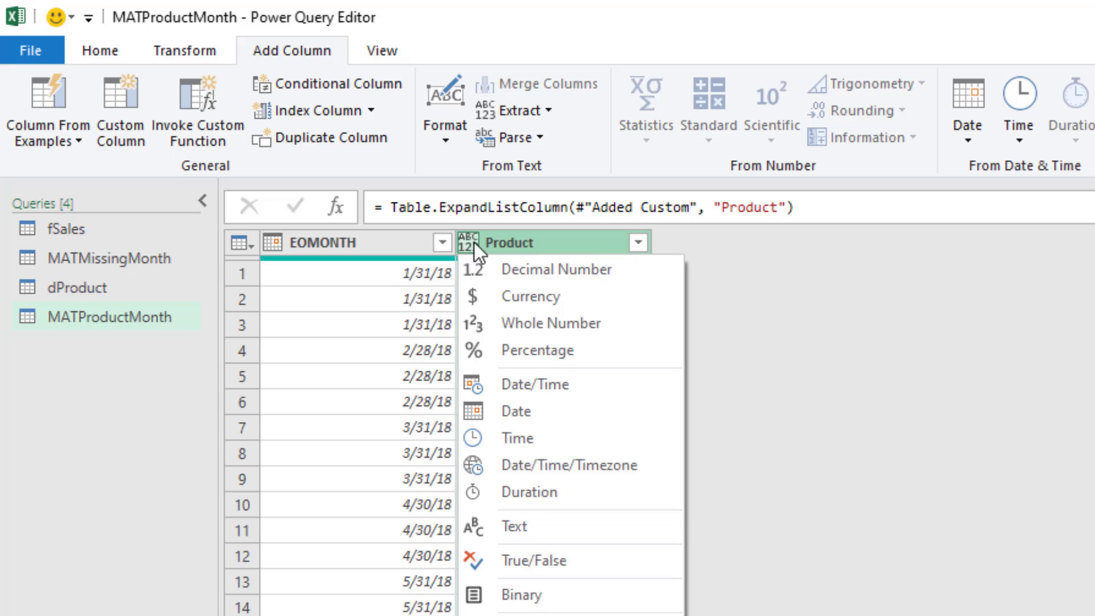
{"action": "left_click", "coordinate": [538, 526]}
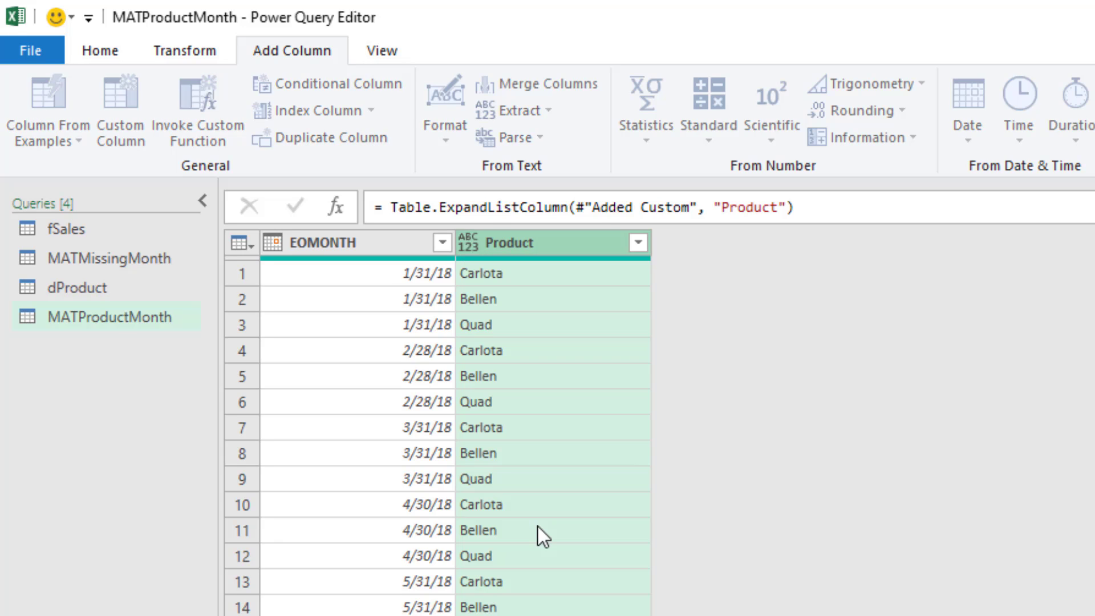
{"action": "left_click", "coordinate": [442, 244]}
{"action": "left_click", "coordinate": [143, 280]}
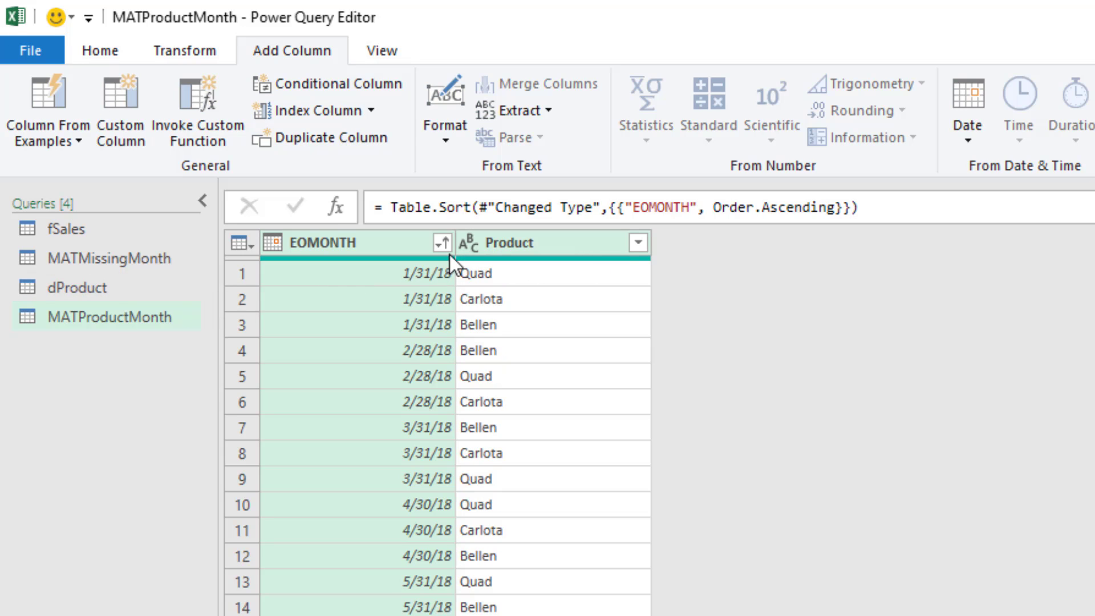
{"action": "left_click", "coordinate": [639, 243]}
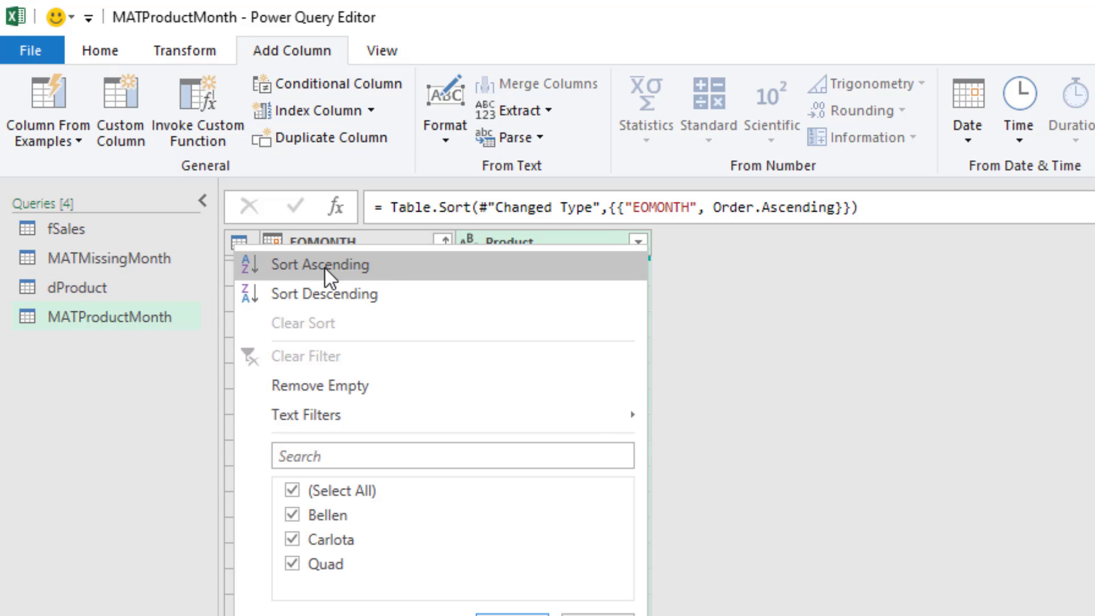
{"action": "left_click", "coordinate": [322, 268]}
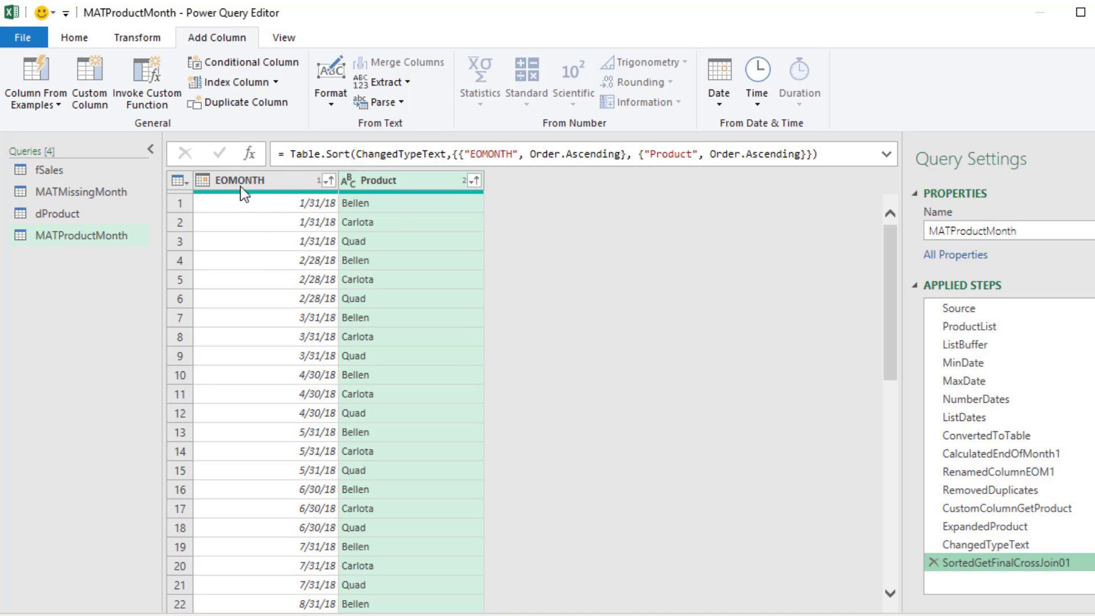
Add a step = Source and convert the Date column to end-of-month dates.
{"action": "left_click", "coordinate": [251, 155]}
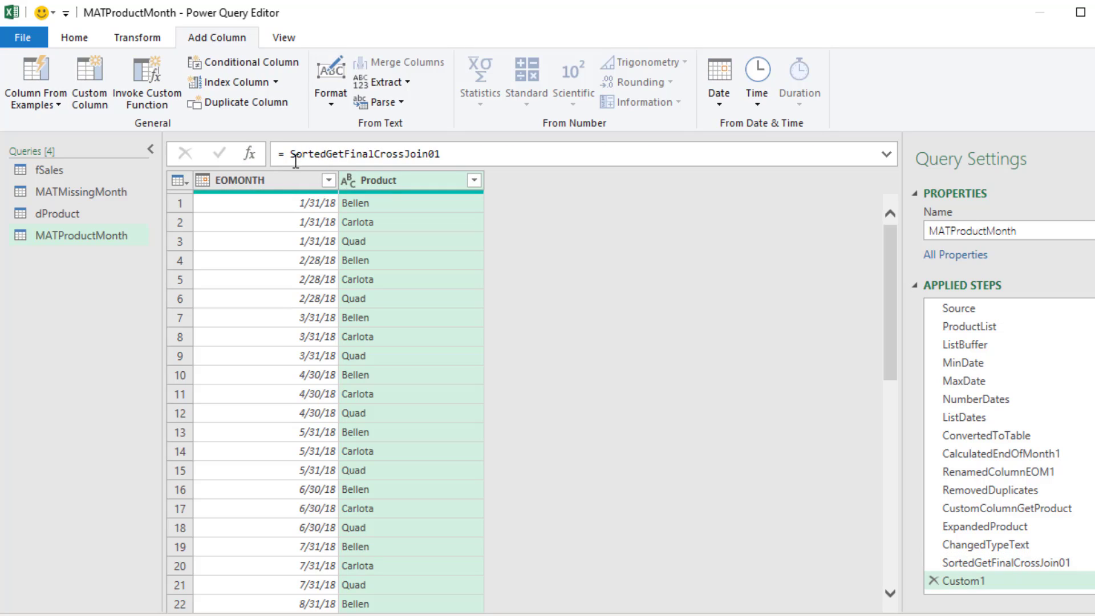
{"action": "type", "text": "Source"}
{"action": "key", "text": "Return"}
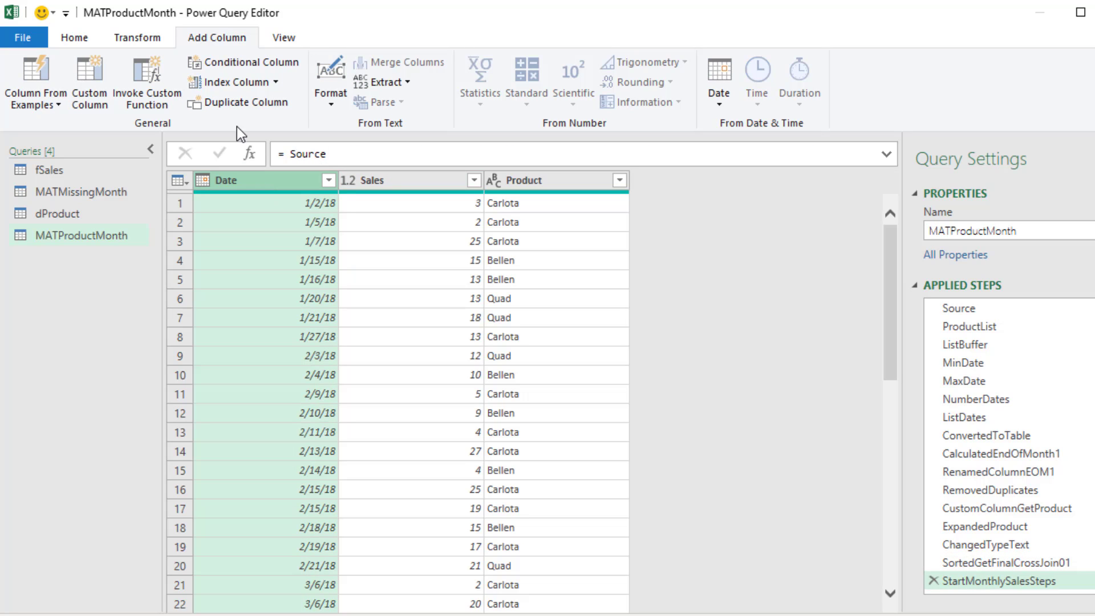
{"action": "left_click", "coordinate": [142, 42]}
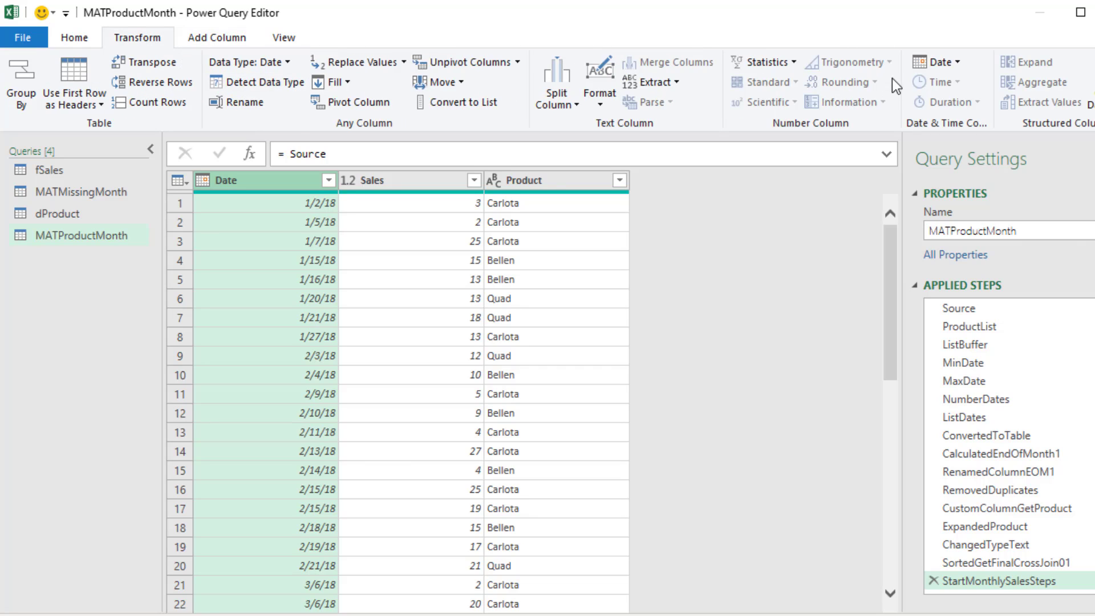
{"action": "left_click", "coordinate": [960, 63]}
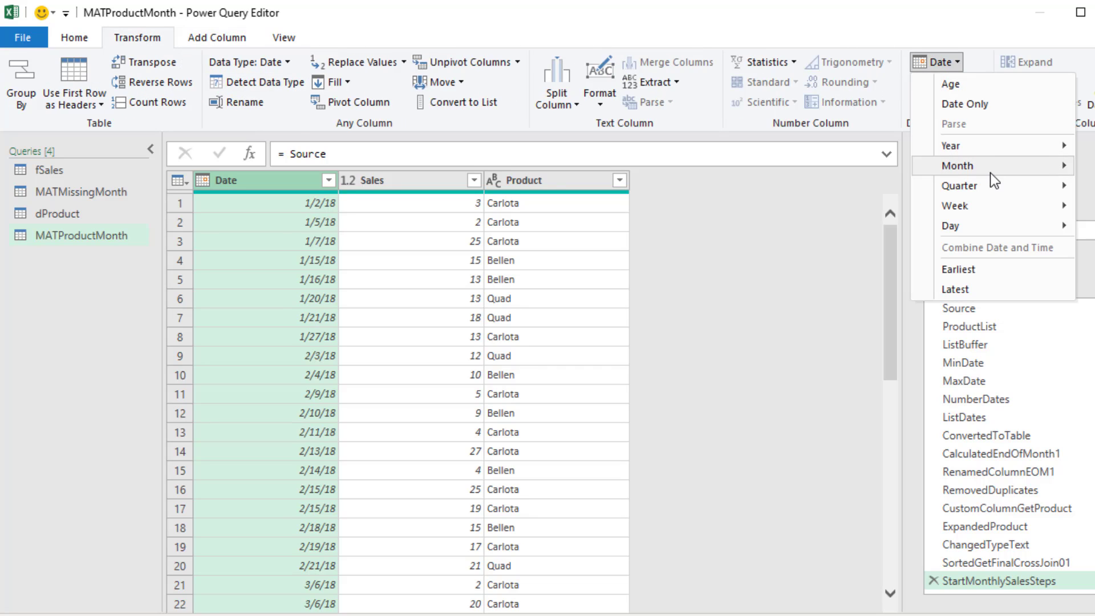
{"action": "mouse_move", "coordinate": [990, 167]}
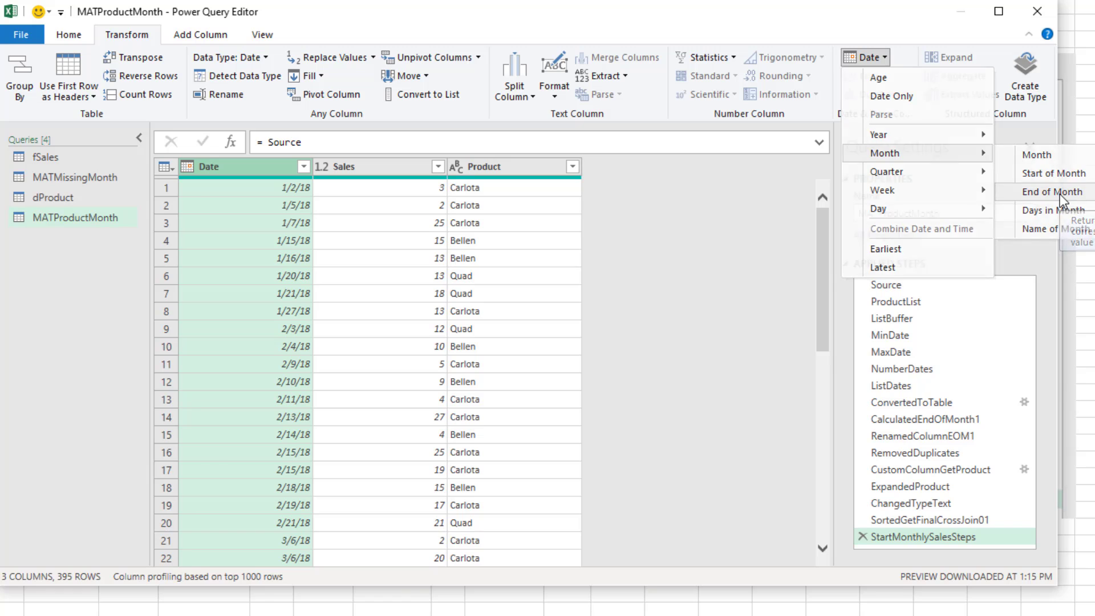
{"action": "left_click", "coordinate": [1060, 194]}
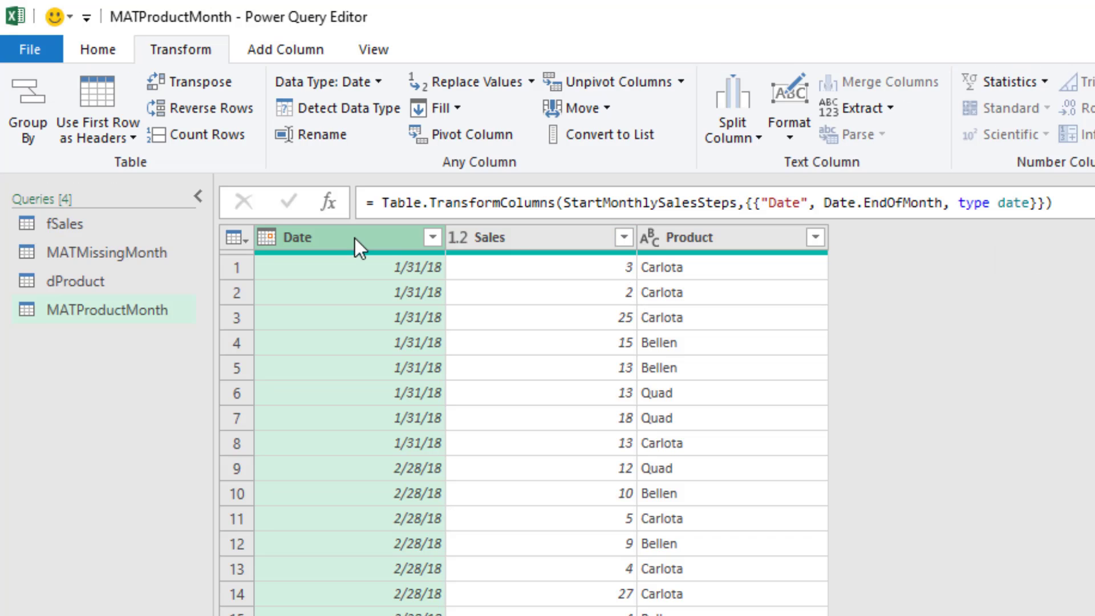
Rename the Date column to EOMONTH.
{"action": "double_click", "coordinate": [355, 238]}
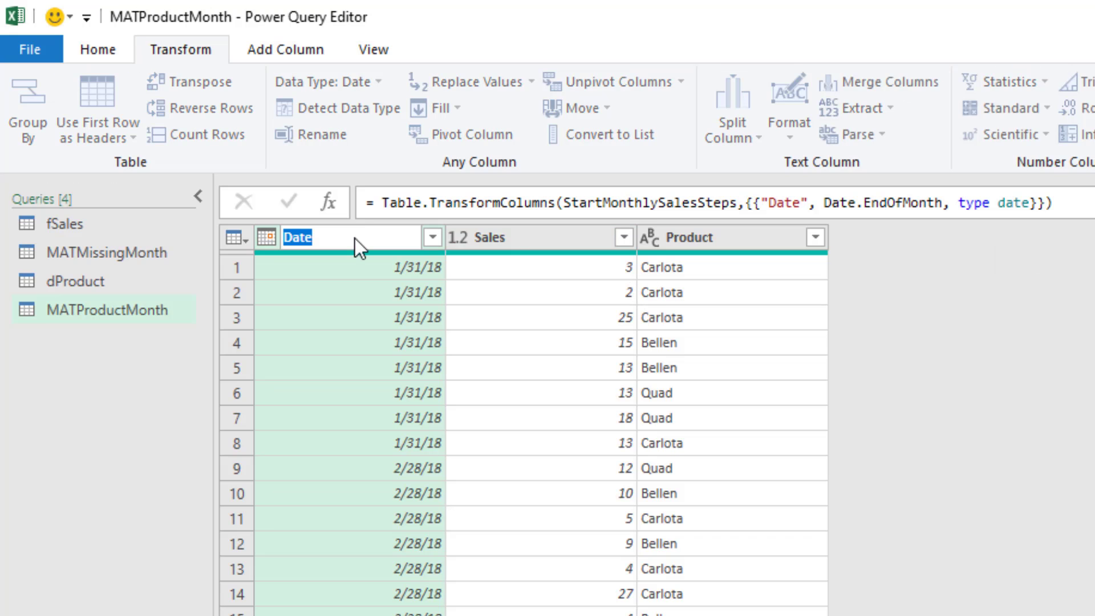
{"action": "type", "text": "EOMONTH"}
{"action": "key", "text": "Return"}
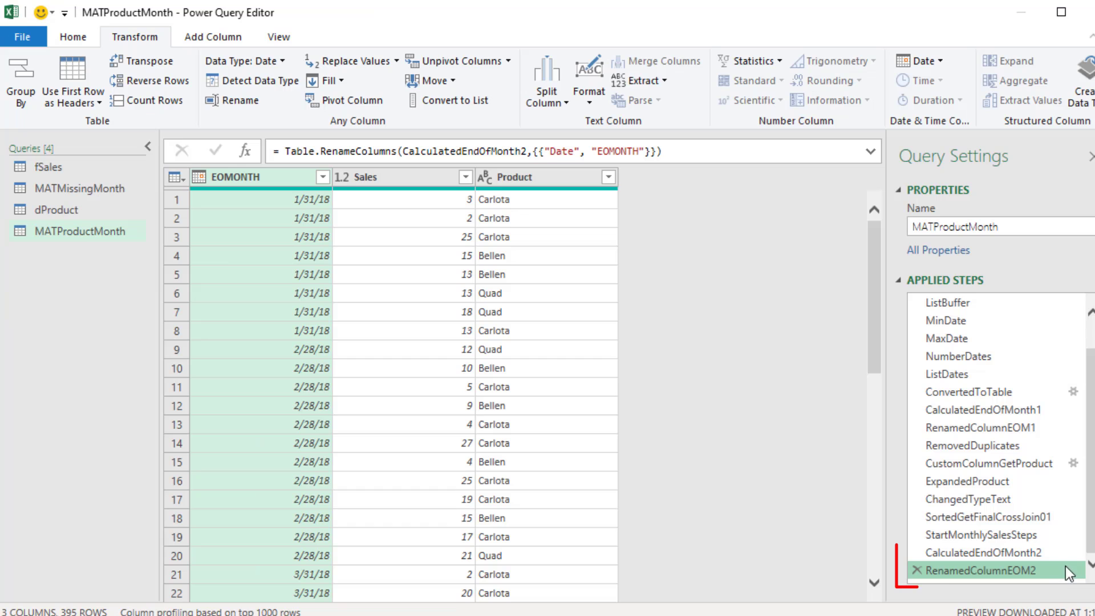
{"action": "mouse_move", "coordinate": [1065, 566]}
{"action": "left_mouse_down"}
{"action": "mouse_move", "coordinate": [1043, 552]}
{"action": "mouse_move", "coordinate": [1045, 582]}
{"action": "mouse_move", "coordinate": [1052, 571]}
{"action": "left_mouse_up"}
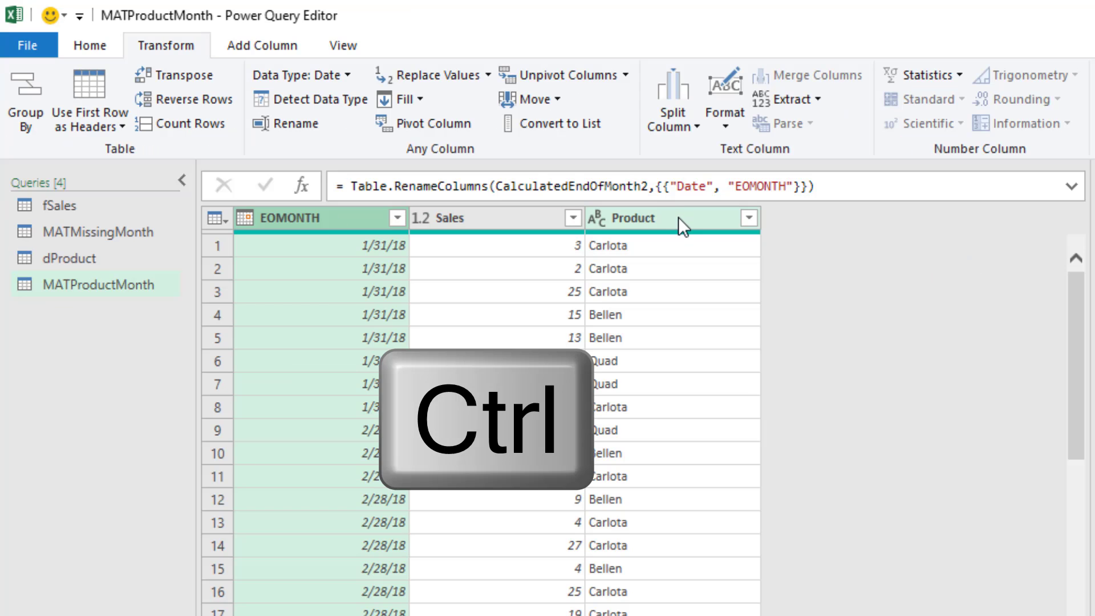
Group by EOMONTH and Product, adding a MonthlySales column that sums Sales.
{"action": "left_click", "coordinate": [679, 217], "text": "ctrl"}
{"action": "right_click", "coordinate": [645, 223]}
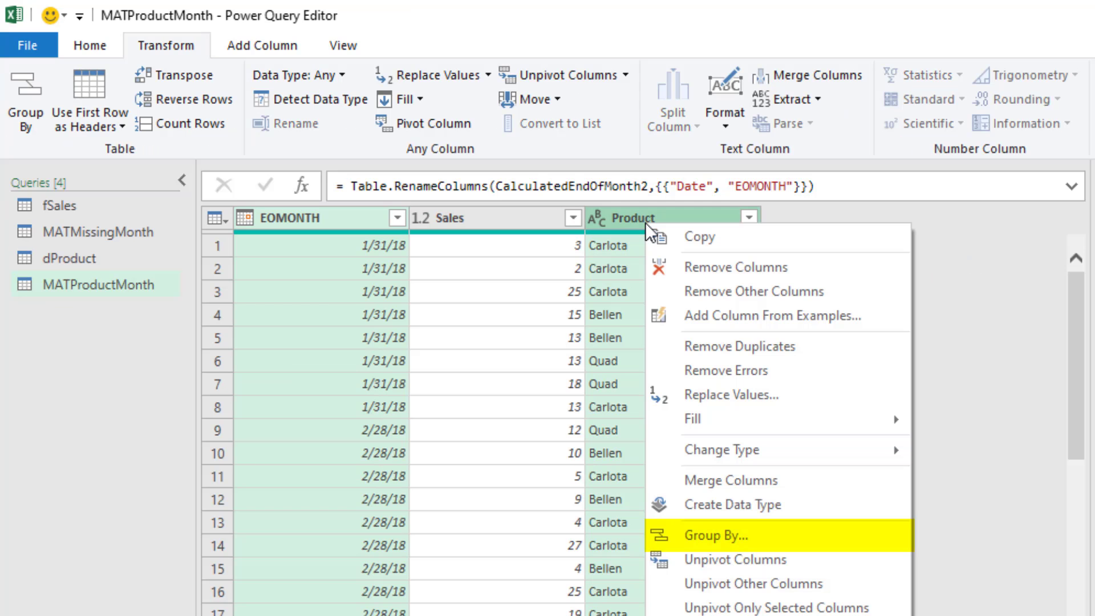
{"action": "left_click", "coordinate": [802, 540]}
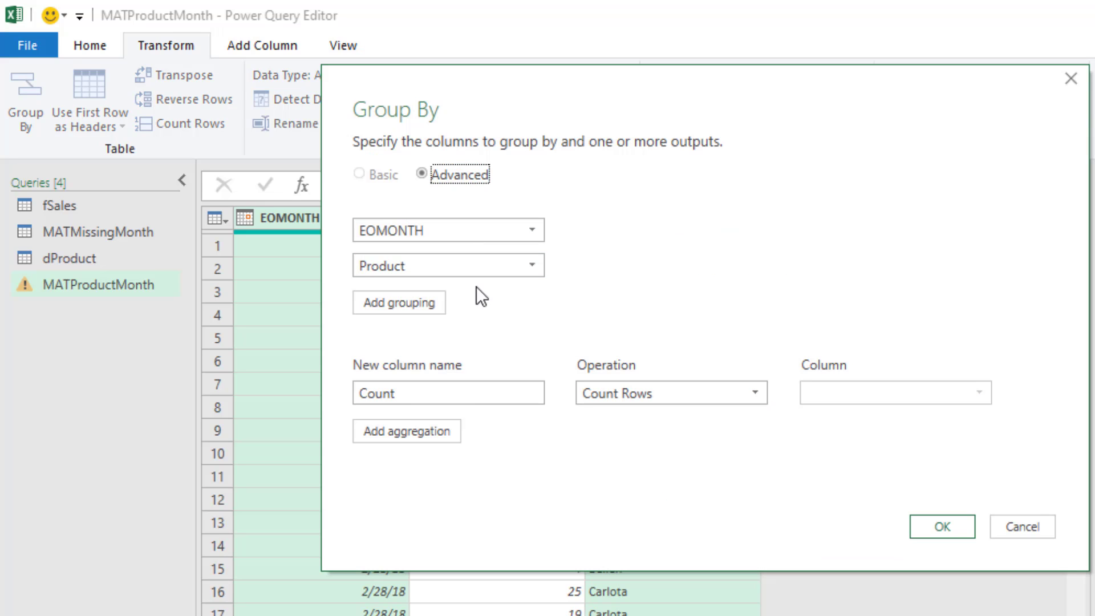
{"action": "double_click", "coordinate": [439, 401]}
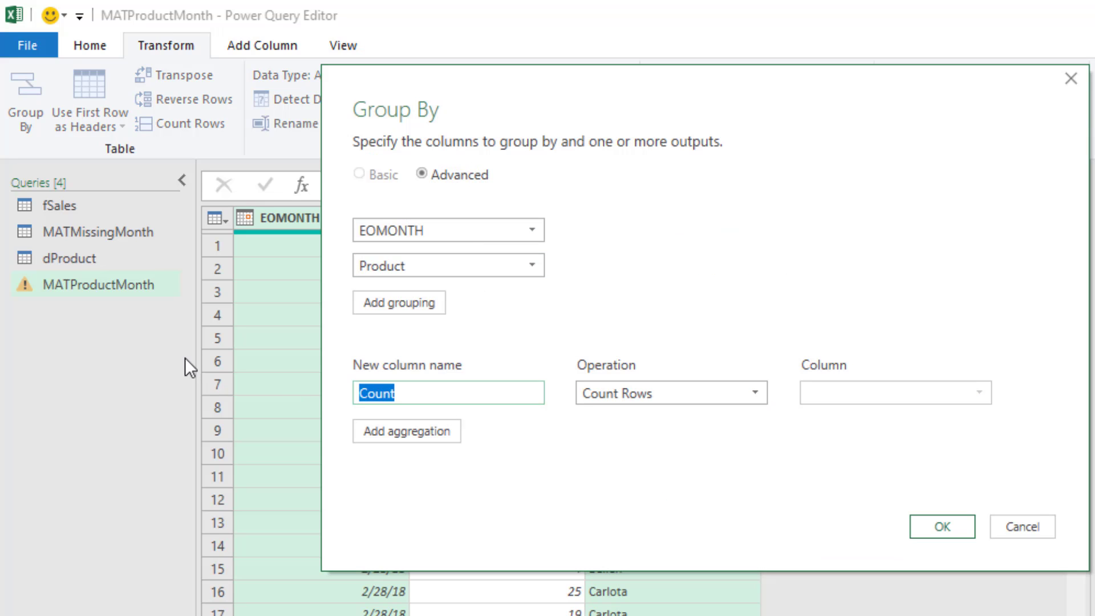
{"action": "type", "text": "MonthlySales"}
{"action": "left_click", "coordinate": [622, 396]}
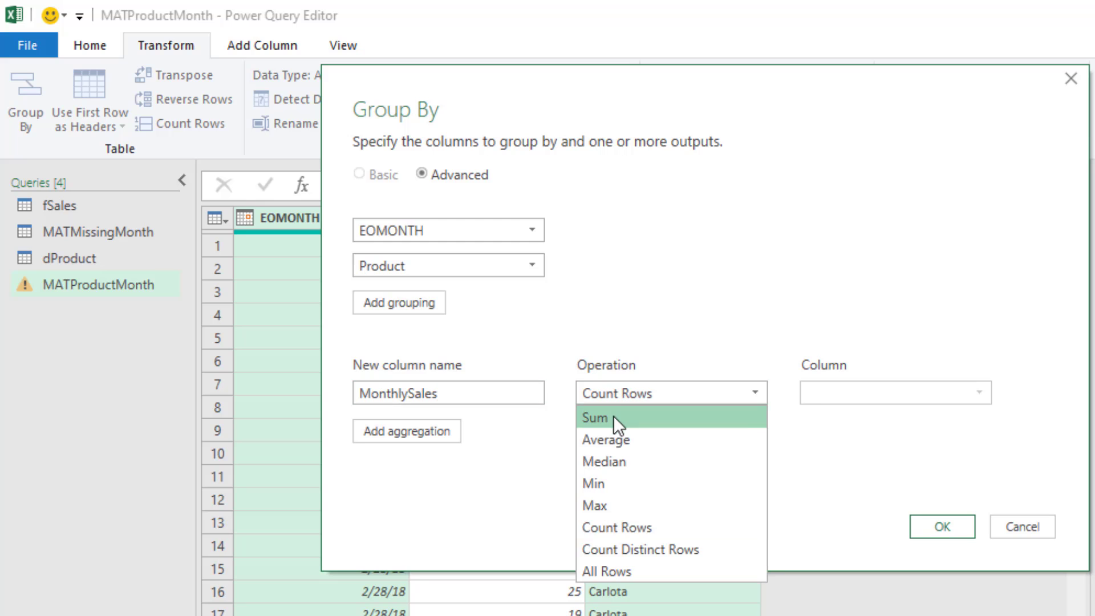
{"action": "left_click", "coordinate": [614, 415]}
{"action": "left_click", "coordinate": [821, 395]}
{"action": "left_click", "coordinate": [822, 439]}
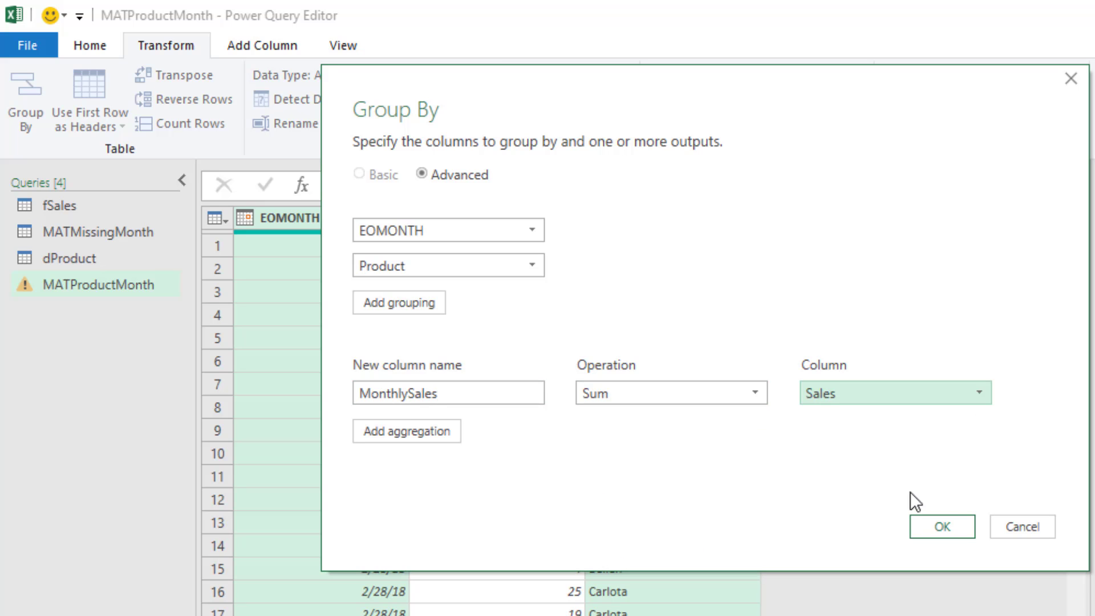
{"action": "left_click", "coordinate": [934, 526]}
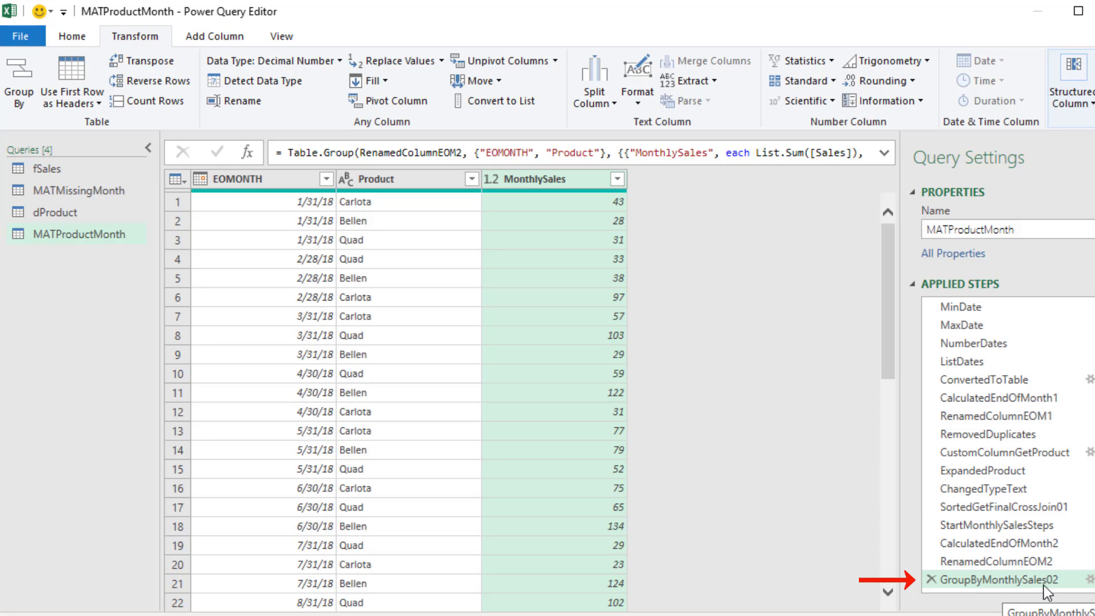
Copy the SortedGetFinalCrossJoin01 step name and add a new step after GroupByMonthlySales02.
{"action": "left_click", "coordinate": [1051, 506]}
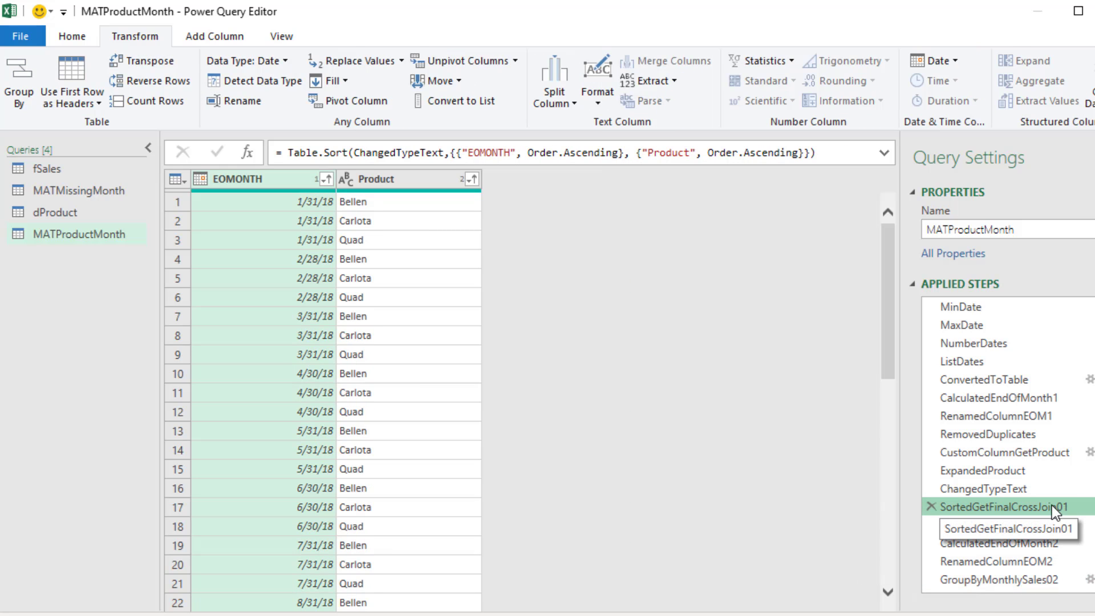
{"action": "key", "text": "F2"}
{"action": "key", "text": "ctrl+c"}
{"action": "key", "text": "Return"}
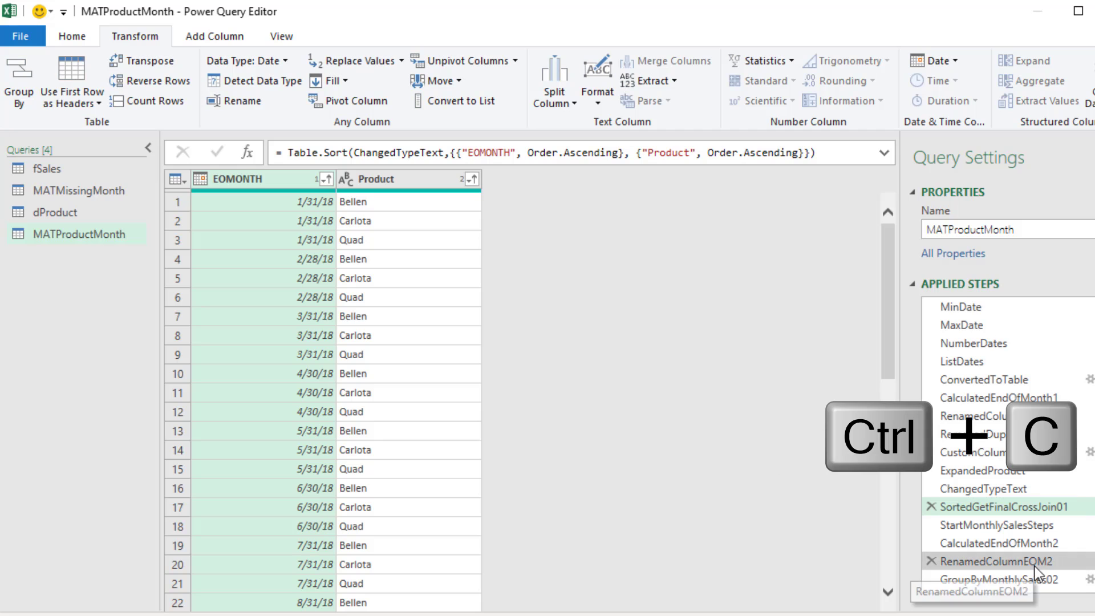
{"action": "left_click", "coordinate": [1055, 582]}
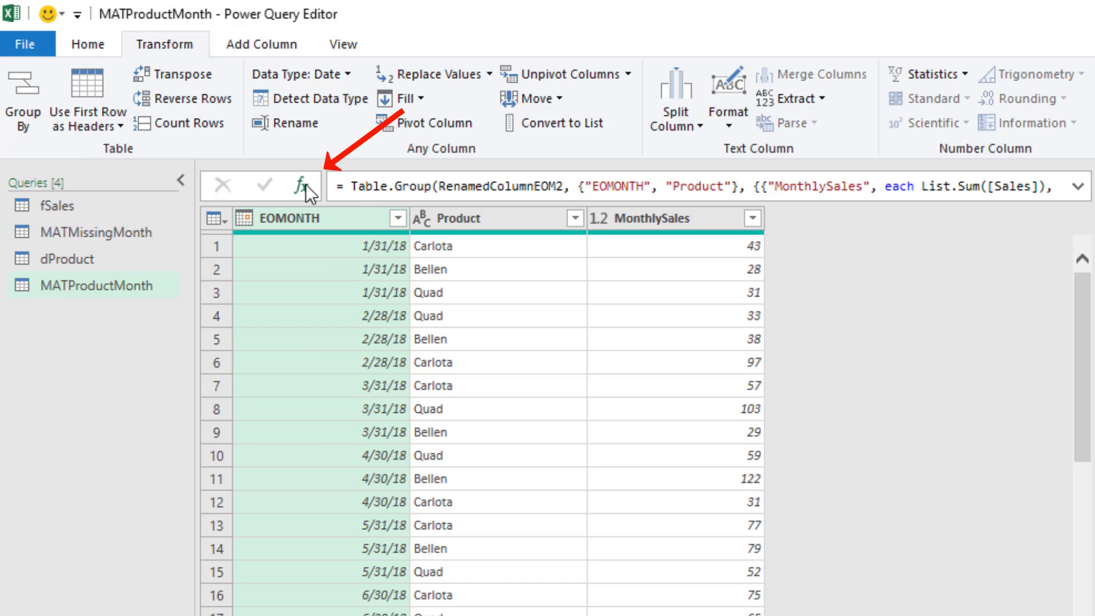
{"action": "left_click", "coordinate": [303, 185]}
{"action": "left_click", "coordinate": [350, 191]}
Start a Table.NestedJoin on SortedGetFinalCrossJoin01 with keys {"EOMONTH","Product"}.
{"action": "type", "text": "Table."}
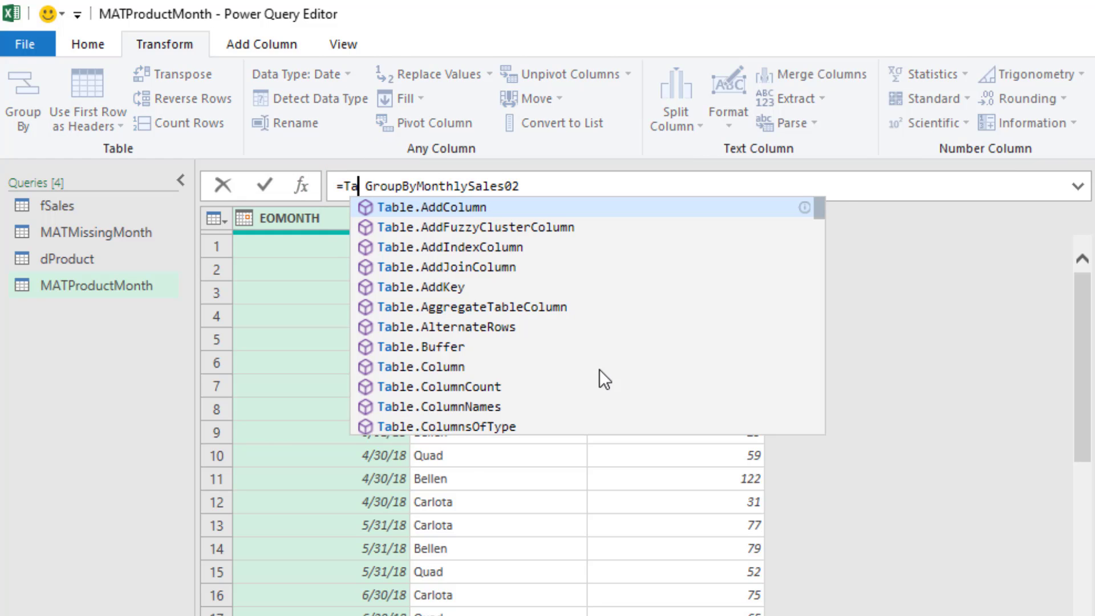
{"action": "type", "text": "Nes"}
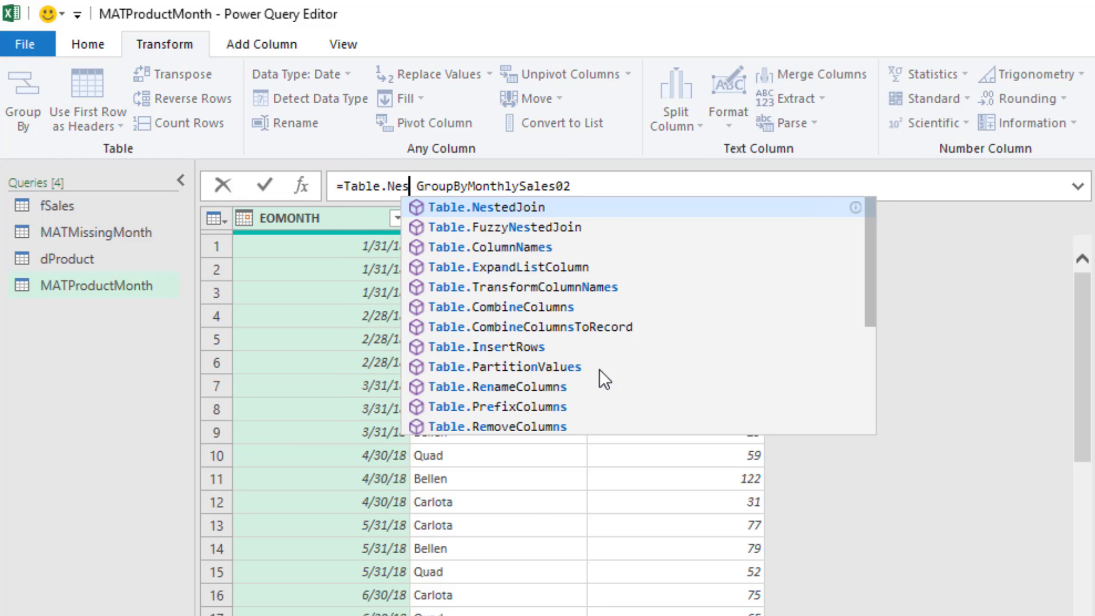
{"action": "key", "text": "Tab"}
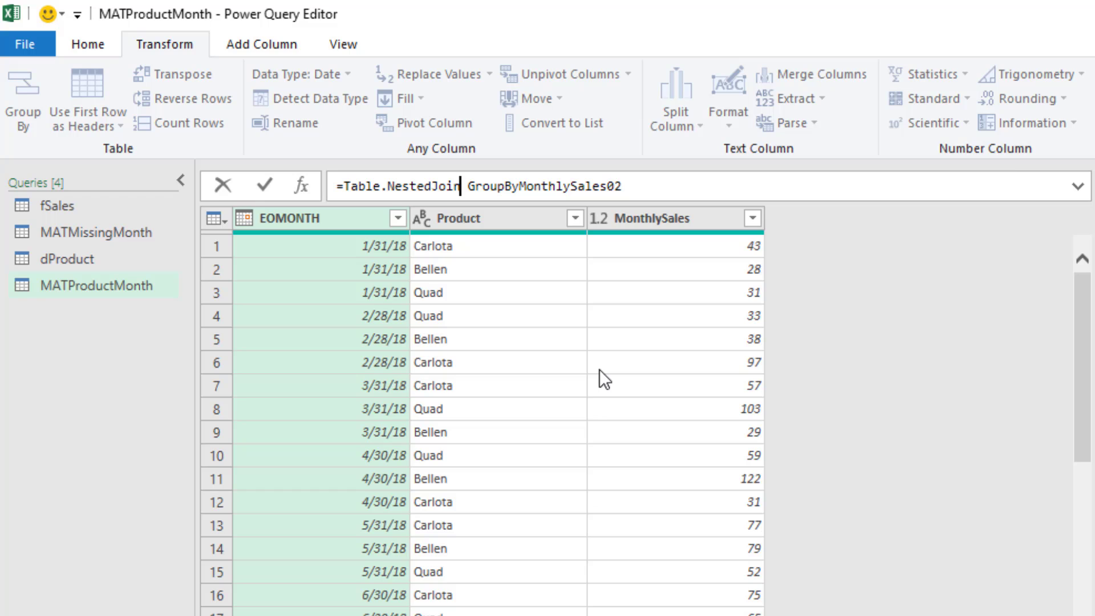
{"action": "type", "text": "("}
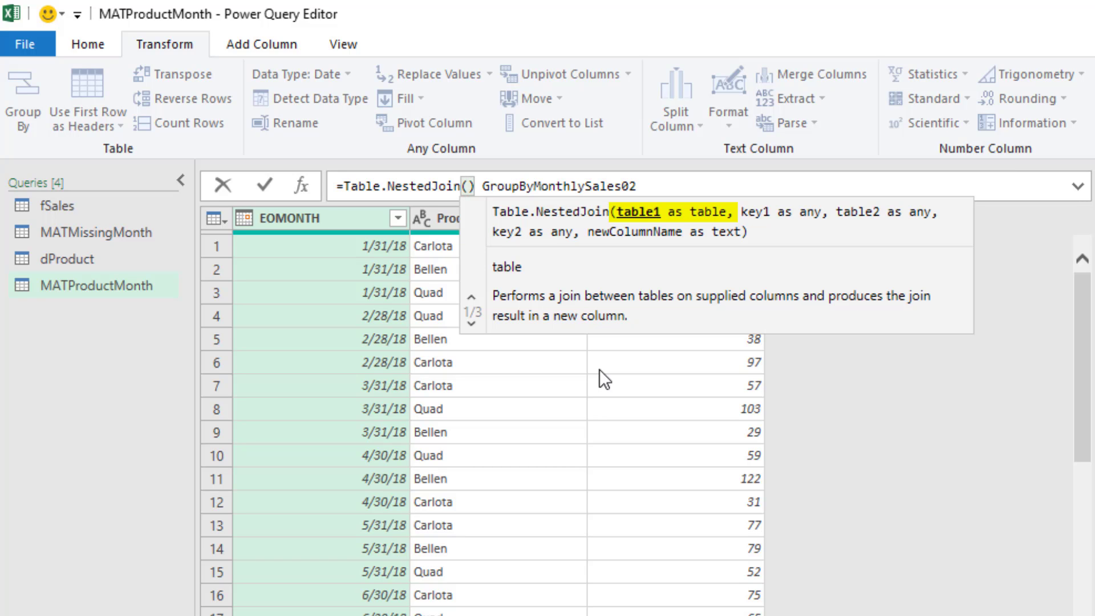
{"action": "key", "text": "Delete"}
{"action": "key", "text": "ctrl+v"}
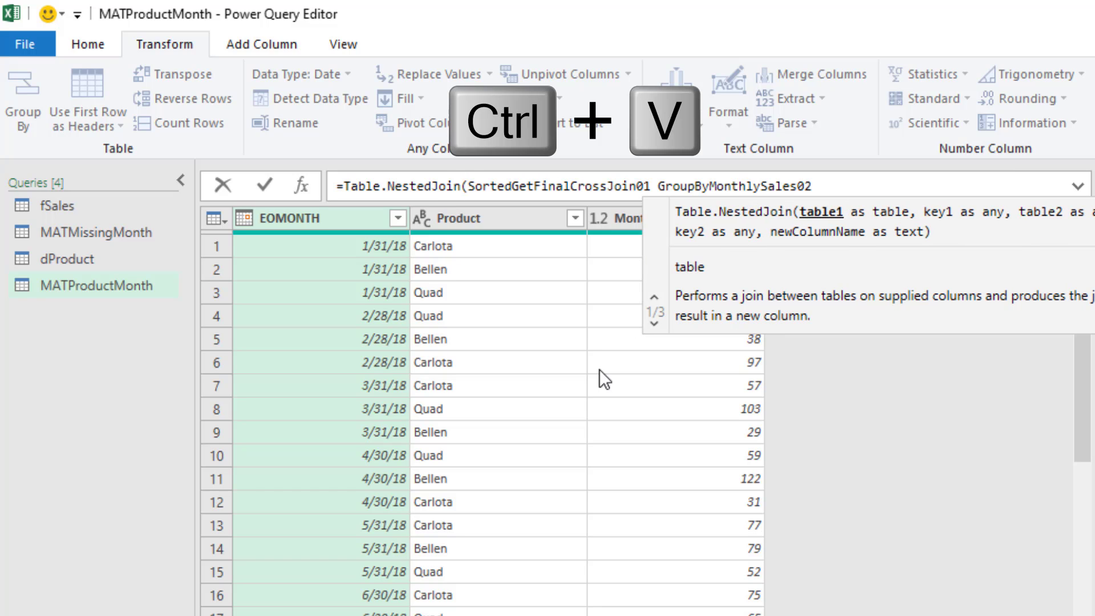
{"action": "type", "text": ","}
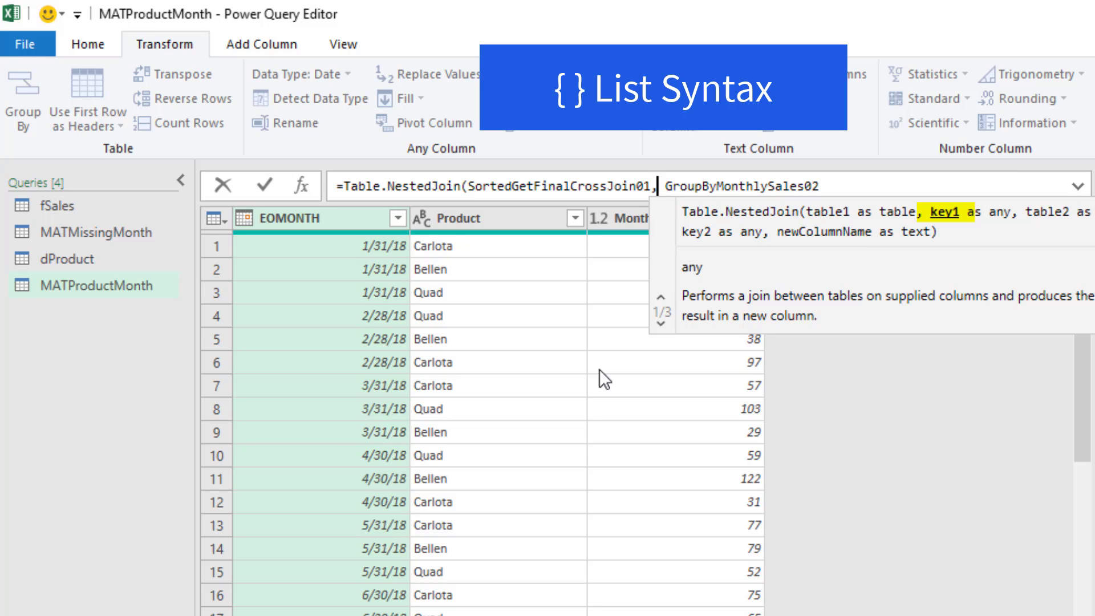
{"action": "type", "text": "{"}
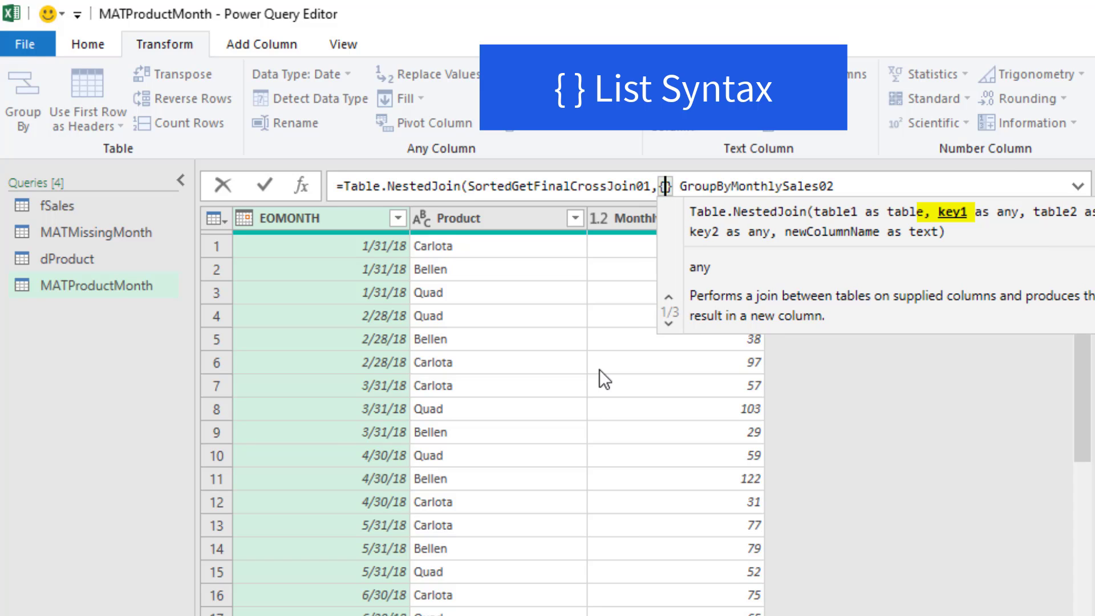
{"action": "type", "text": "\"Eo"}
{"action": "key", "text": "BackSpace"}
{"action": "type", "text": "OMONTH\""}
{"action": "type", "text": ",\"P"}
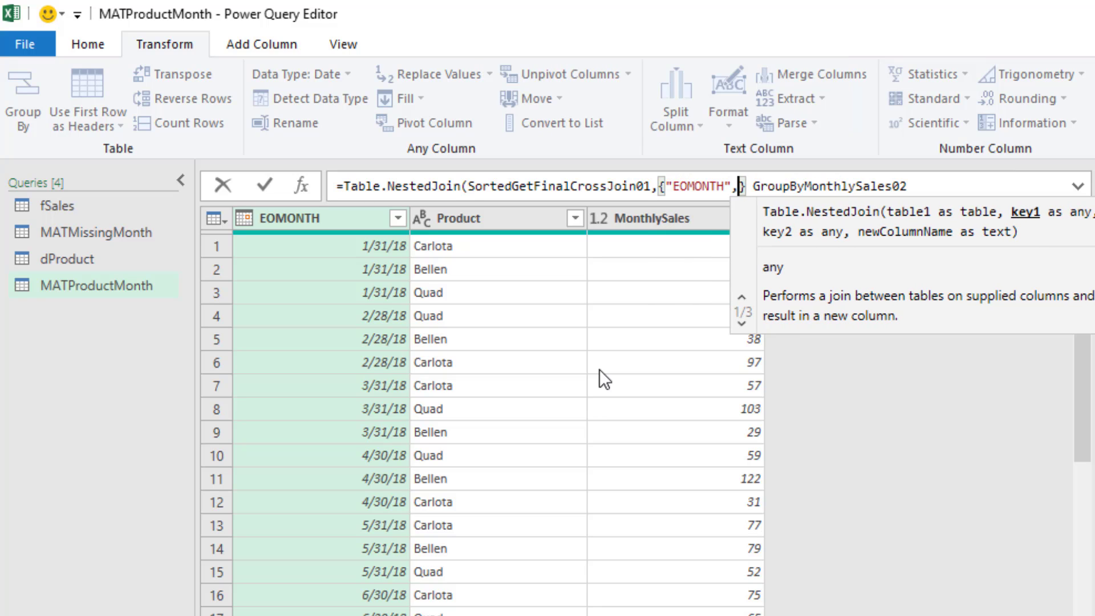
{"action": "type", "text": "roduct\"}"}
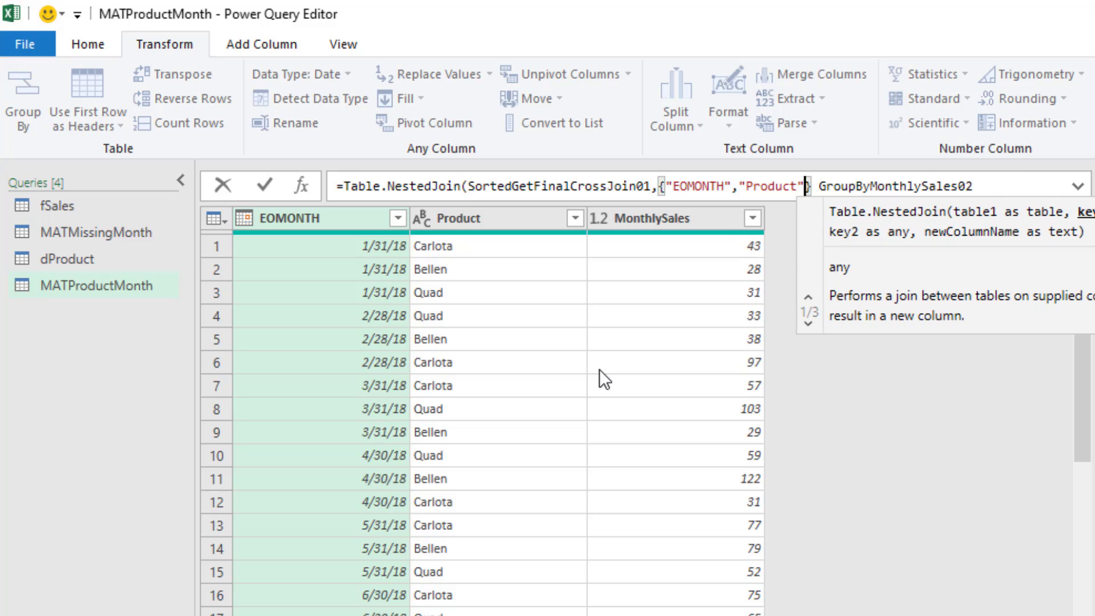
{"action": "type", "text": ","}
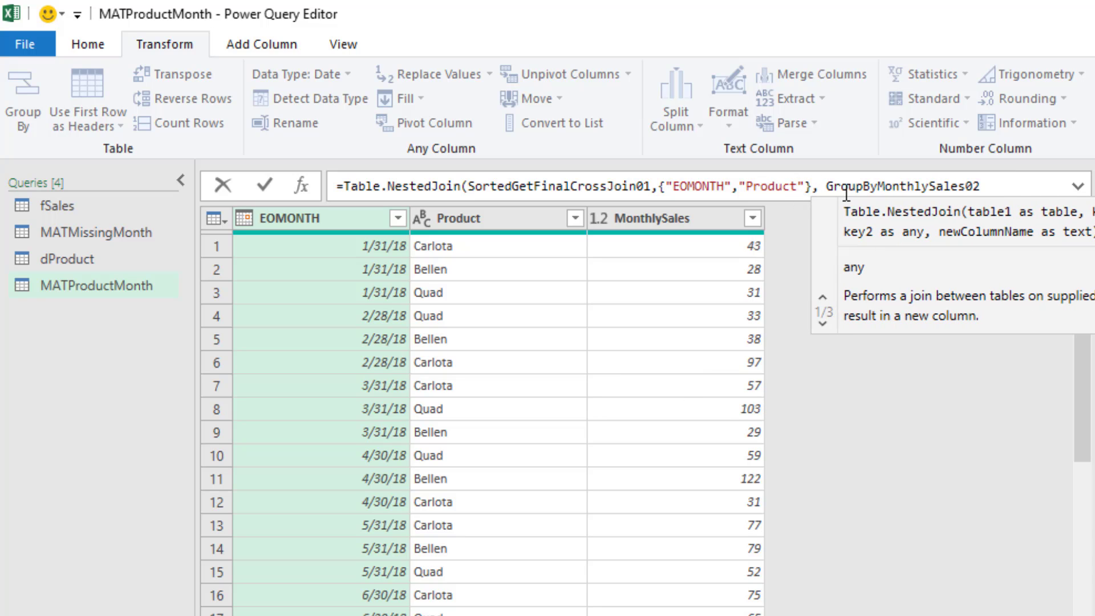
{"action": "key", "text": "Delete"}
Reuse the EOMONTH/Product key list for the grouped table and name the join column MonthlySales.
{"action": "left_click", "coordinate": [812, 187]}
{"action": "key", "text": "ctrl+shift+Left"}
{"action": "key", "text": "ctrl+shift+Left"}
{"action": "key", "text": "ctrl+shift+Left"}
{"action": "key", "text": "ctrl+shift+Left"}
{"action": "key", "text": "ctrl+shift+Left"}
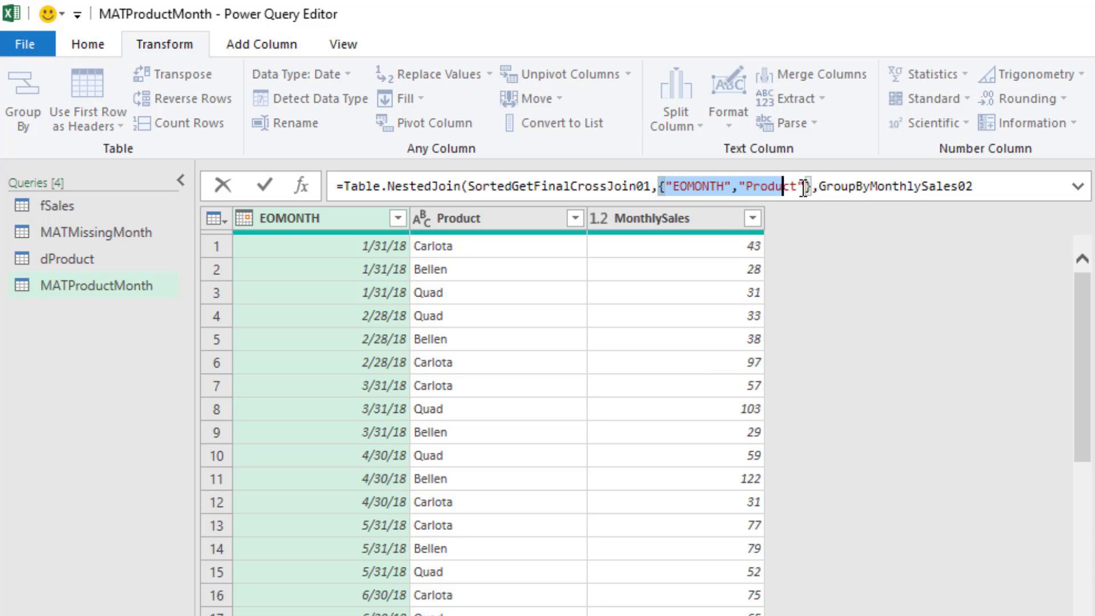
{"action": "key", "text": "ctrl+c"}
{"action": "left_click", "coordinate": [1016, 187]}
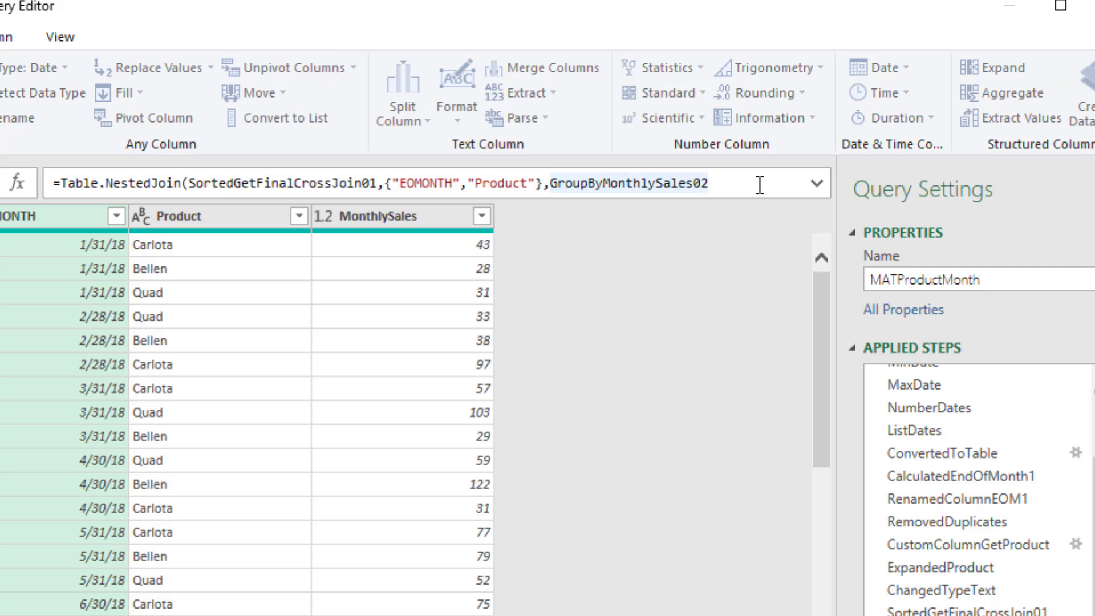
{"action": "type", "text": ","}
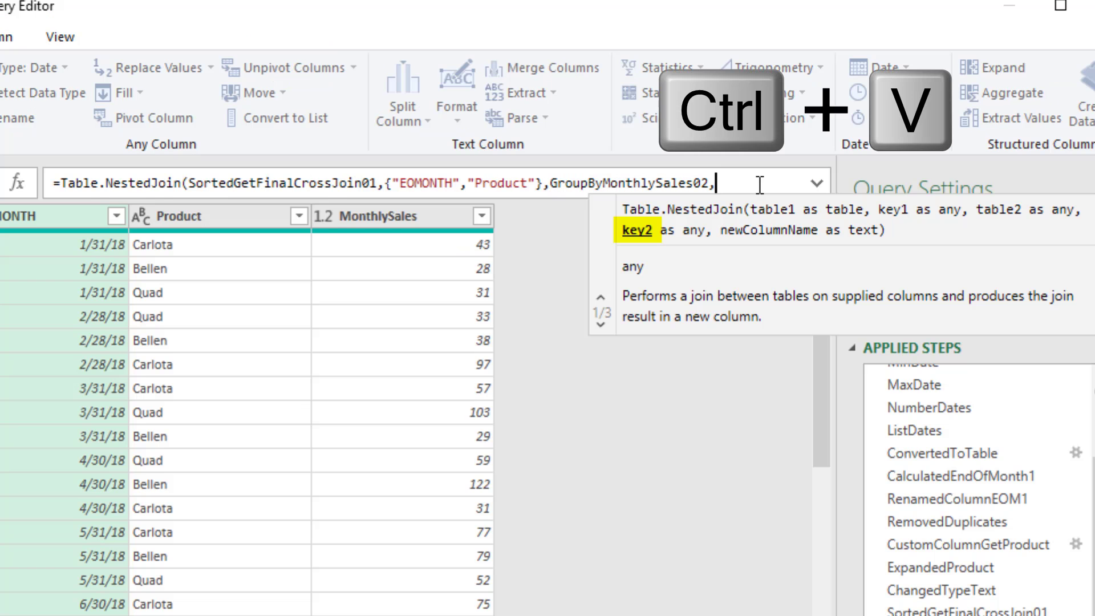
{"action": "key", "text": "ctrl+v"}
{"action": "type", "text": ",\""}
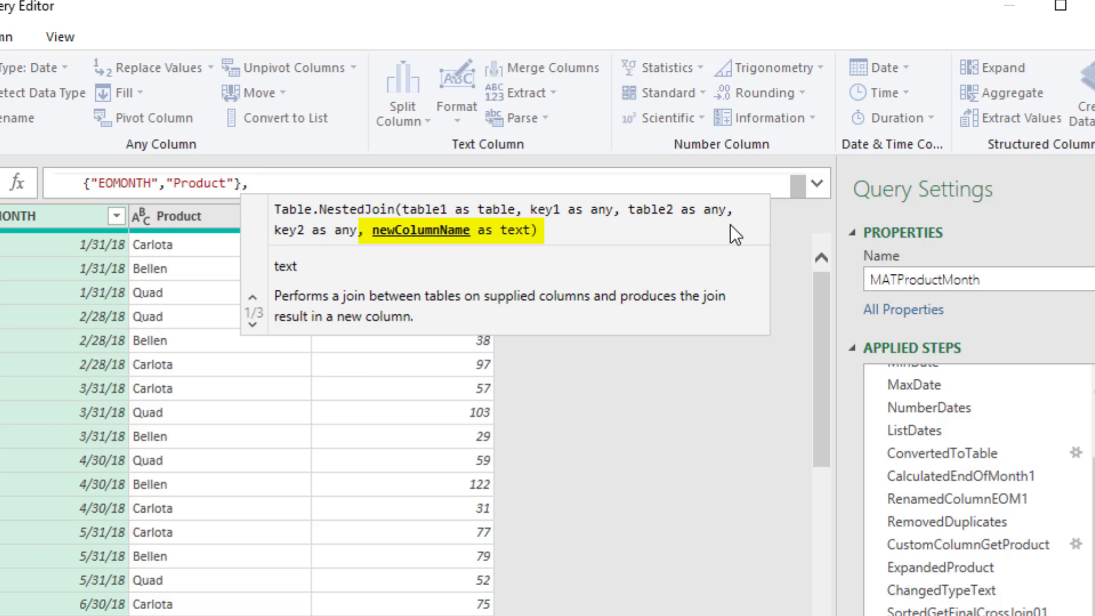
{"action": "type", "text": "MonthlySales"}
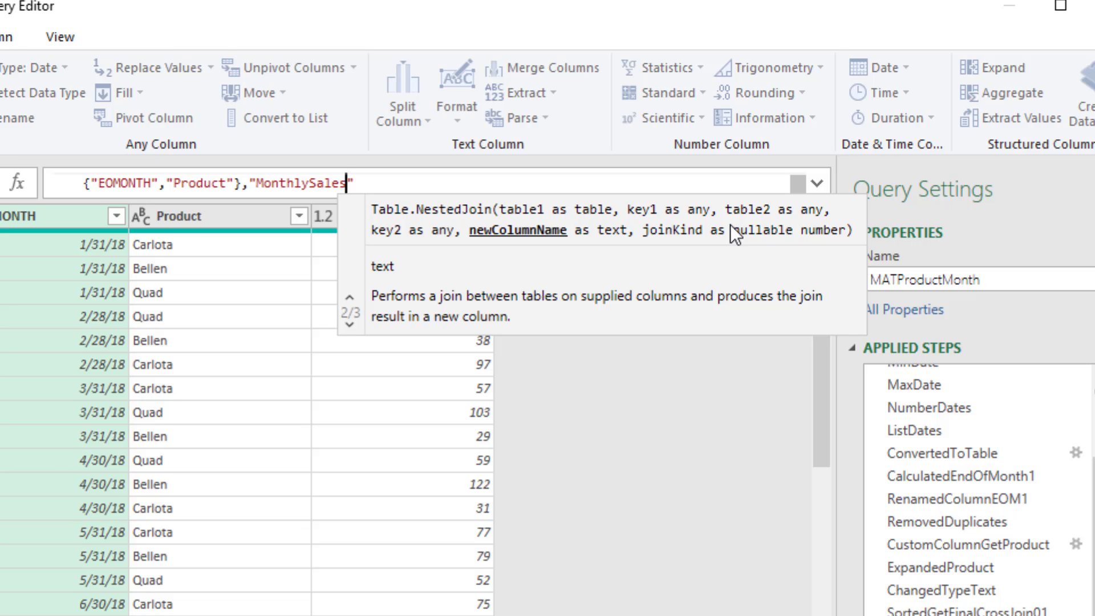
{"action": "key", "text": "Right"}
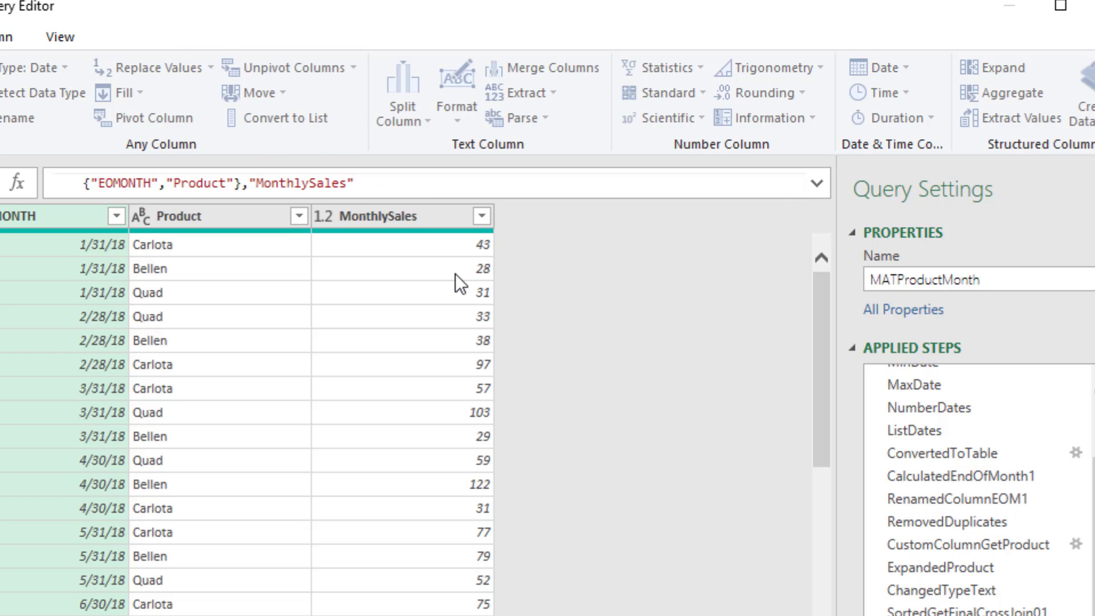
Commit the NestedJoin formula and preview Carlota's nested sales table.
{"action": "type", "text": ")"}
{"action": "key", "text": "Return"}
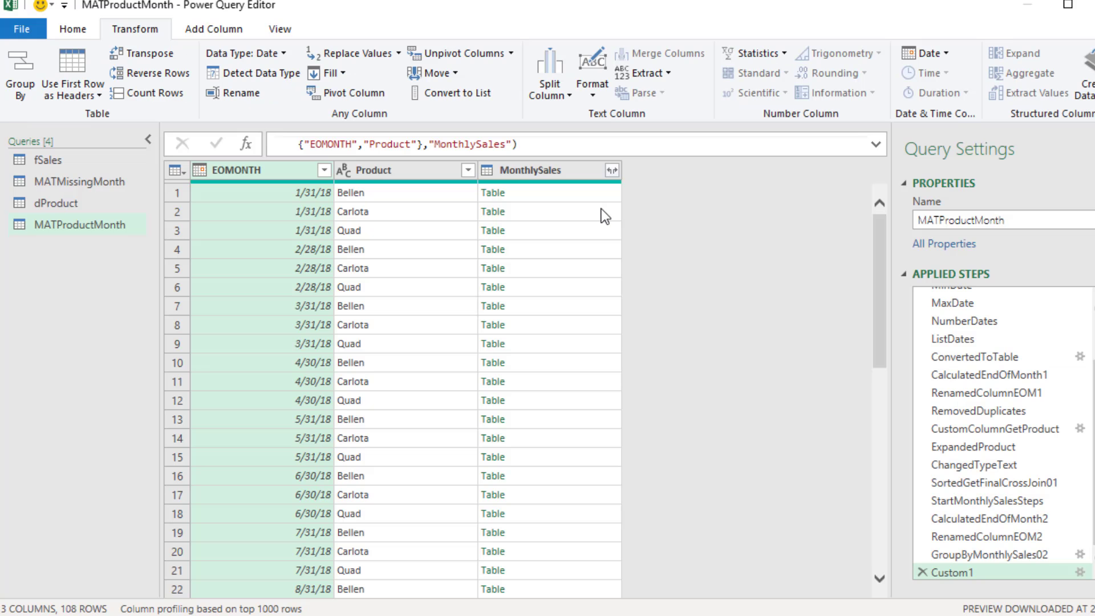
{"action": "left_click", "coordinate": [463, 270]}
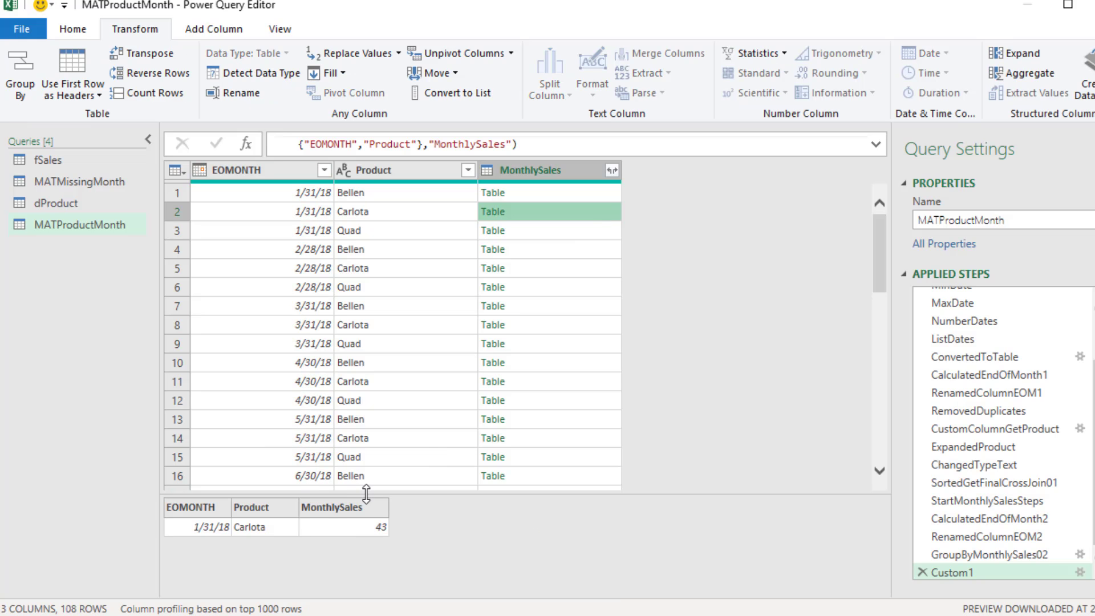
Expand only the MonthlySales field from the nested tables, without the original-name prefix.
{"action": "left_click", "coordinate": [612, 170]}
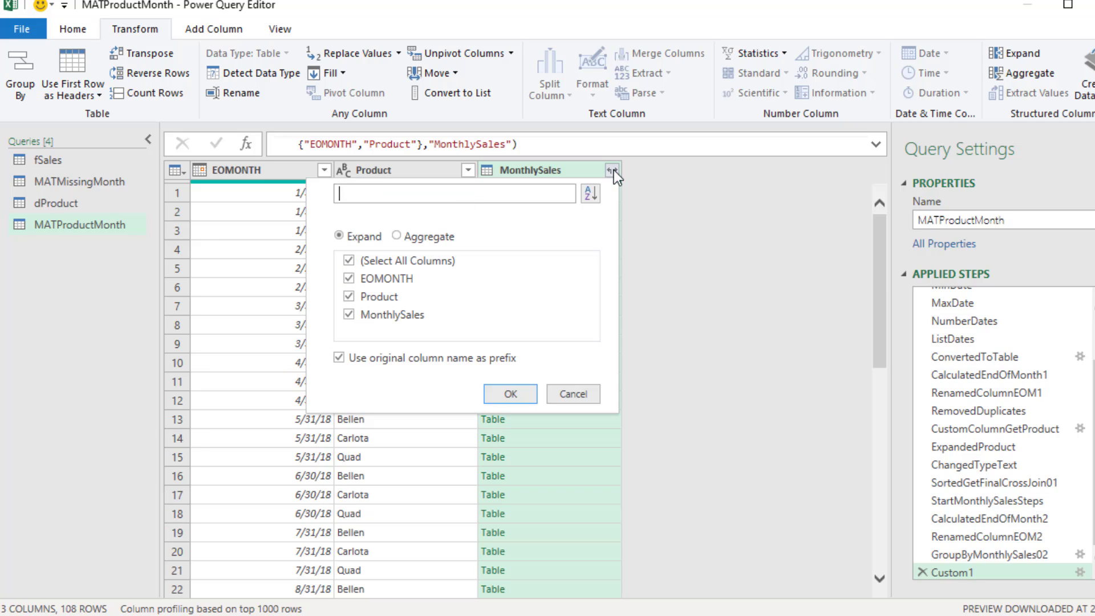
{"action": "left_click", "coordinate": [339, 358]}
{"action": "left_click", "coordinate": [349, 260]}
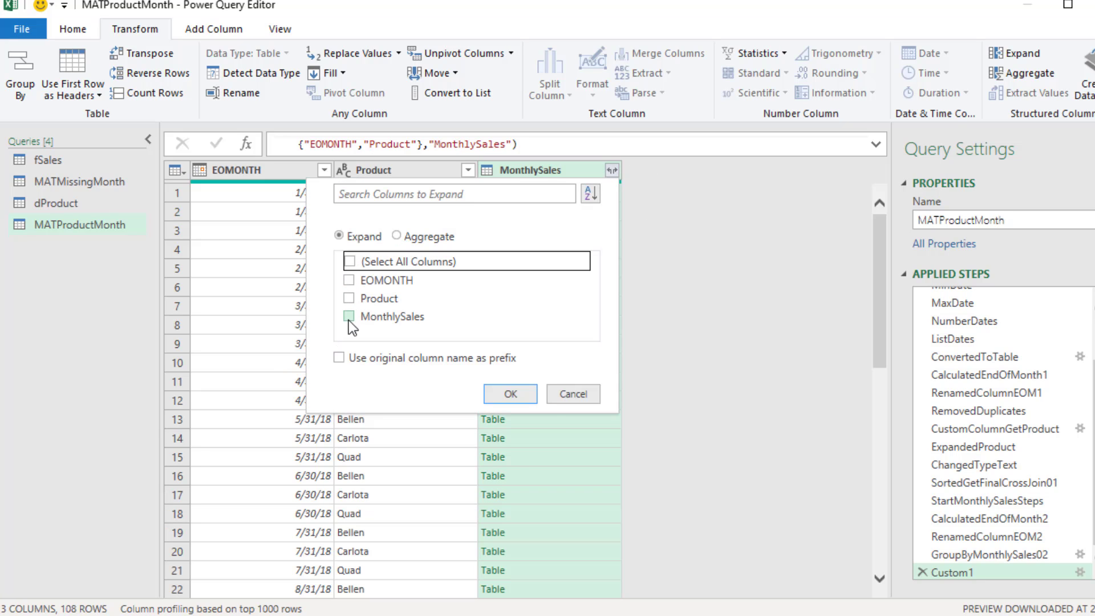
{"action": "left_click", "coordinate": [349, 315]}
{"action": "left_click", "coordinate": [531, 395]}
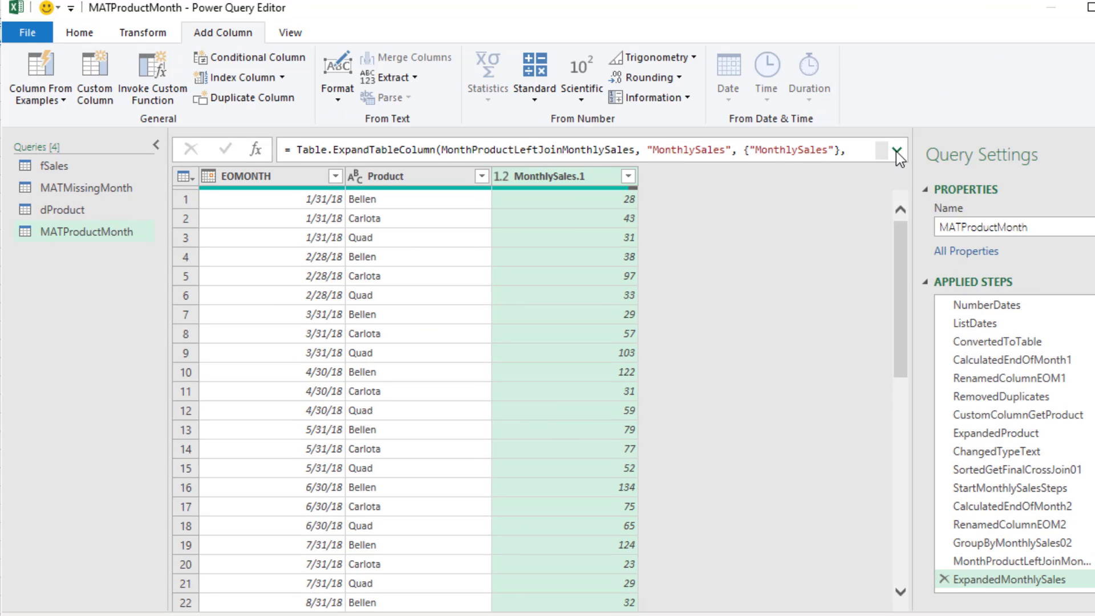
Remove the '.1' suffix from the expanded MonthlySales column name in the formula.
{"action": "left_click", "coordinate": [896, 150]}
{"action": "left_click", "coordinate": [405, 166]}
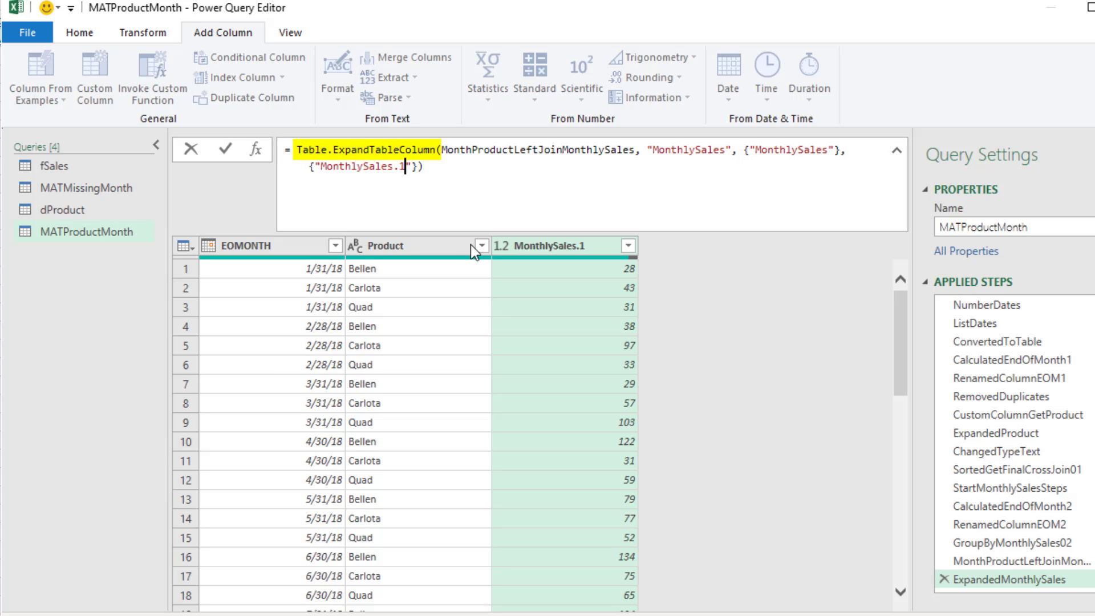
{"action": "key", "text": "BackSpace"}
{"action": "key", "text": "BackSpace"}
{"action": "key", "text": "Return"}
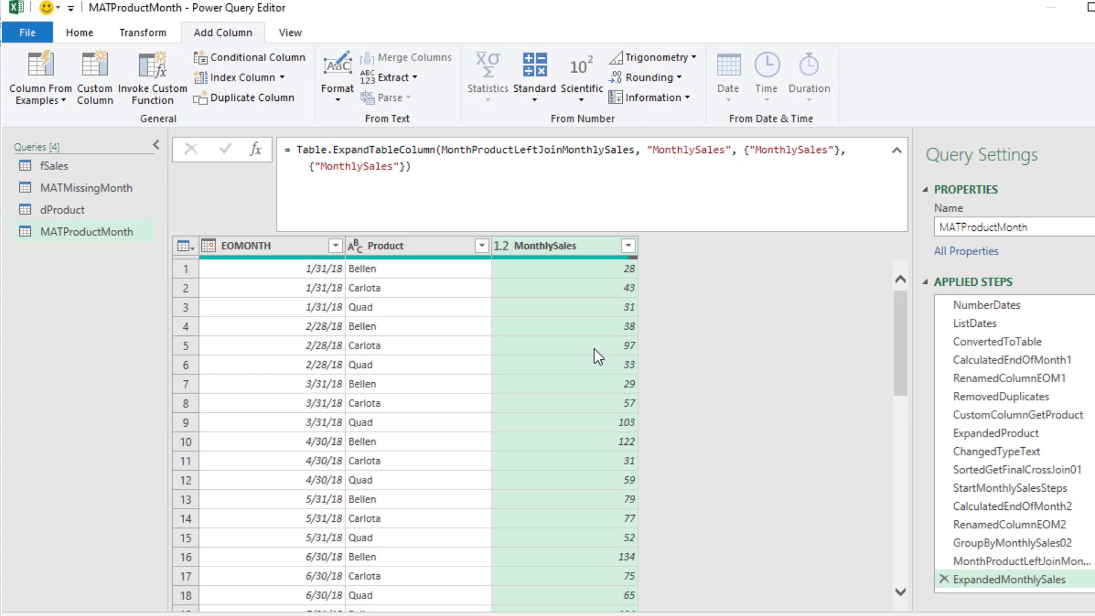
Replace null with 0 in the MonthlySales column.
{"action": "scroll", "coordinate": [594, 354], "scroll_direction": "down", "scroll_amount": 5}
{"action": "scroll", "coordinate": [584, 380], "scroll_direction": "down", "scroll_amount": 3}
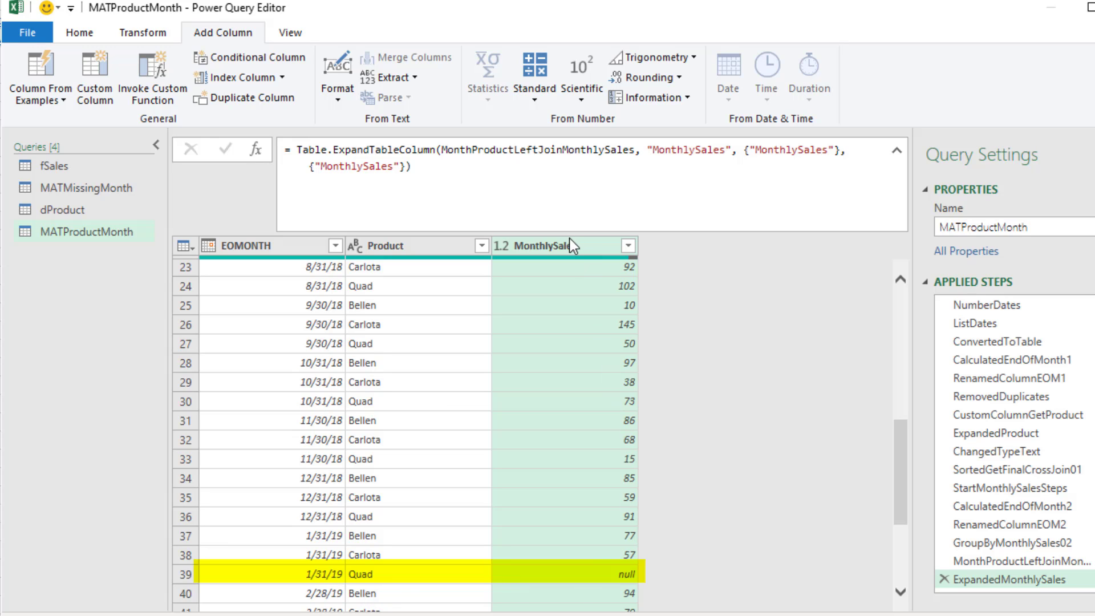
{"action": "right_click", "coordinate": [577, 253]}
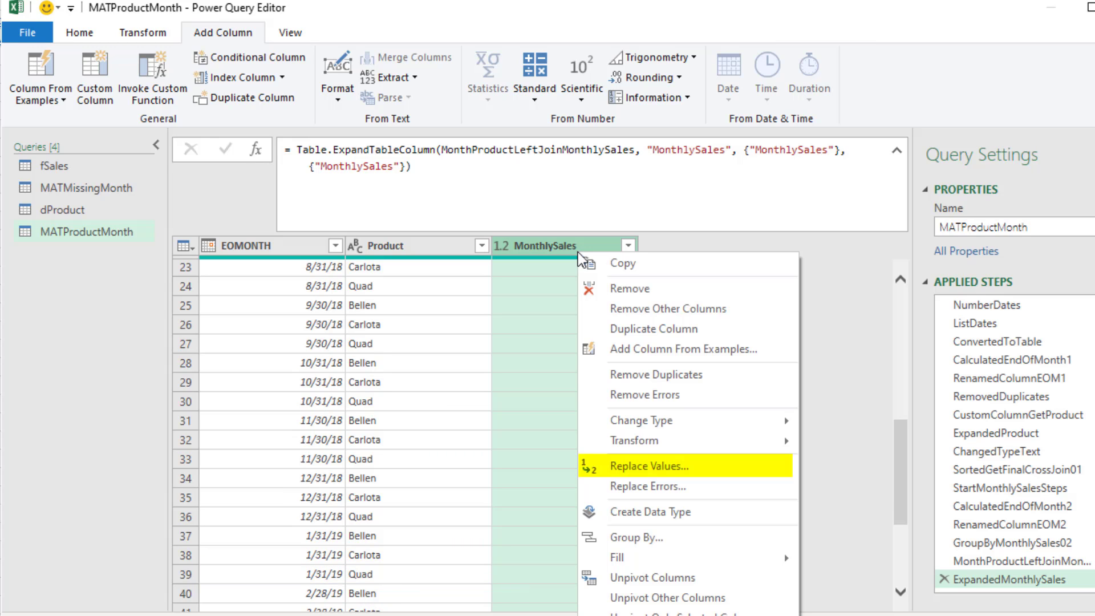
{"action": "left_click", "coordinate": [644, 465]}
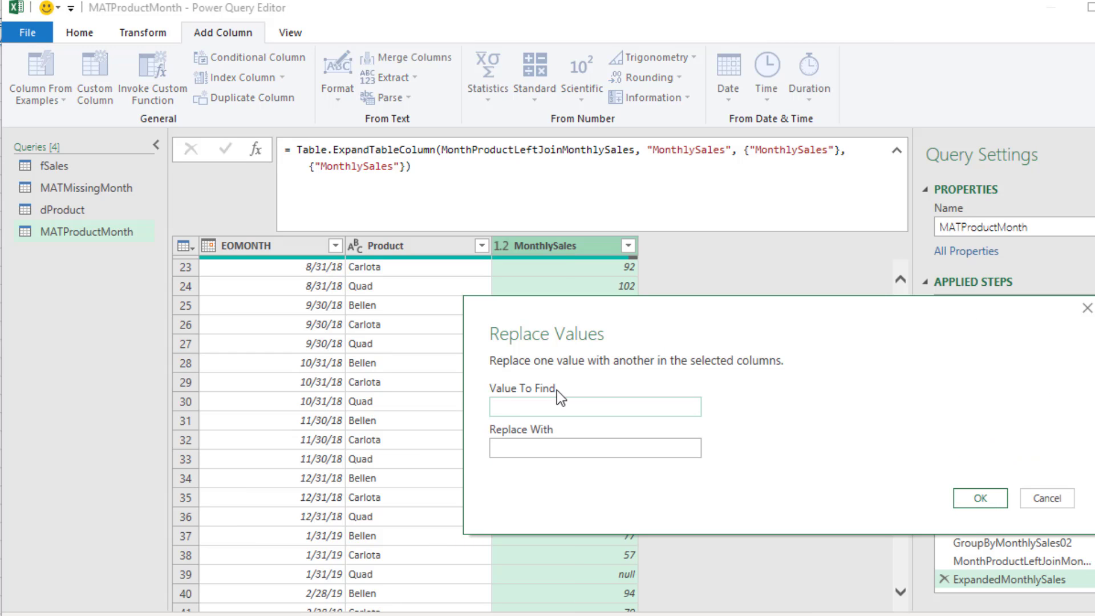
{"action": "type", "text": "null"}
{"action": "key", "text": "Tab"}
{"action": "type", "text": "0"}
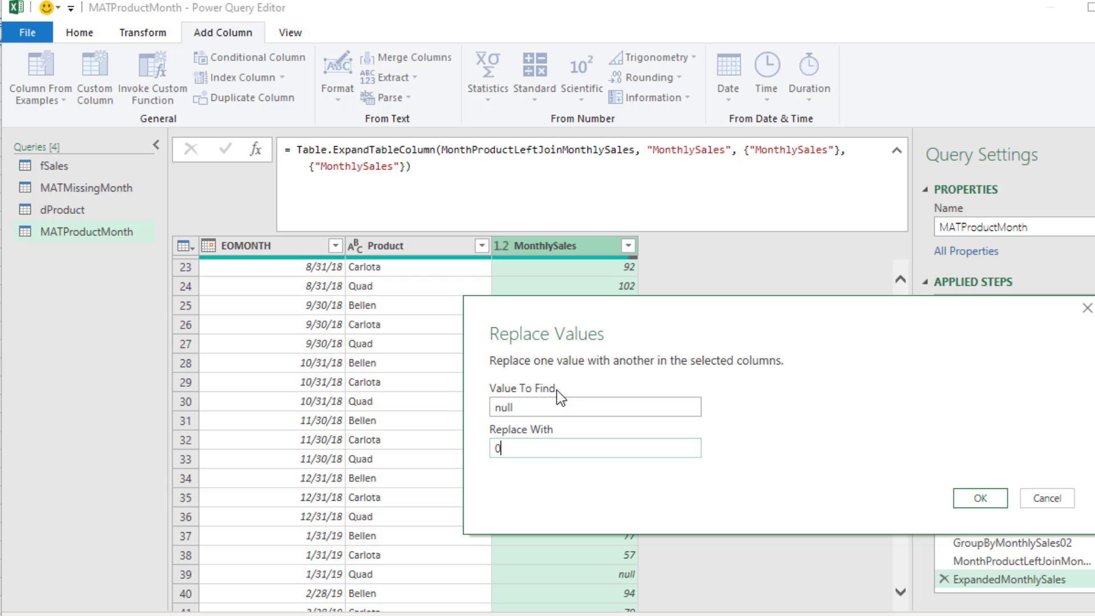
{"action": "left_click", "coordinate": [1001, 498]}
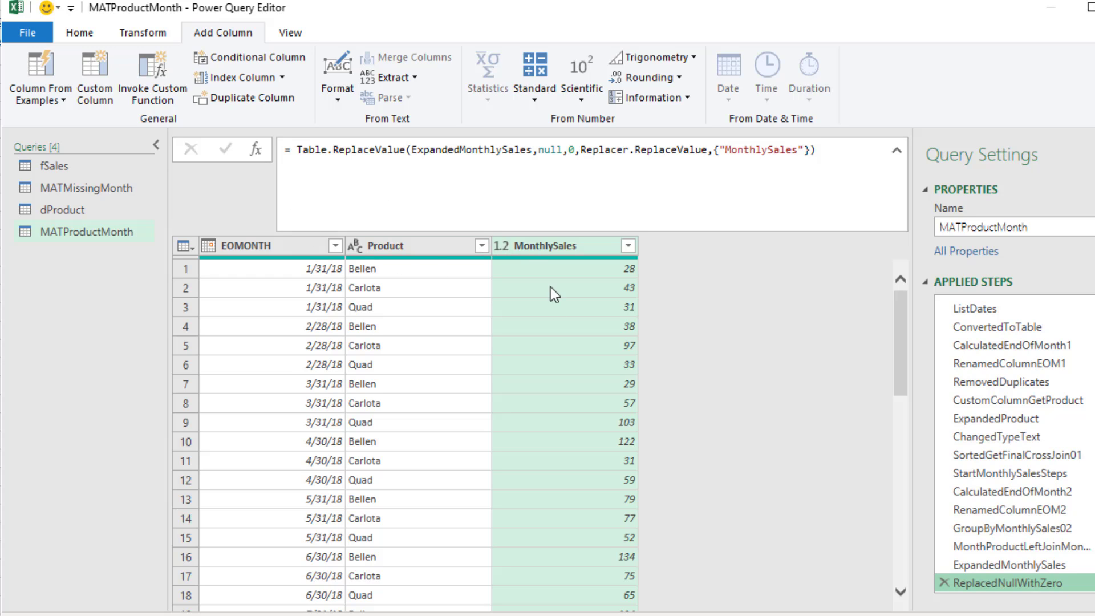
{"action": "scroll", "coordinate": [563, 342], "scroll_direction": "down", "scroll_amount": 8}
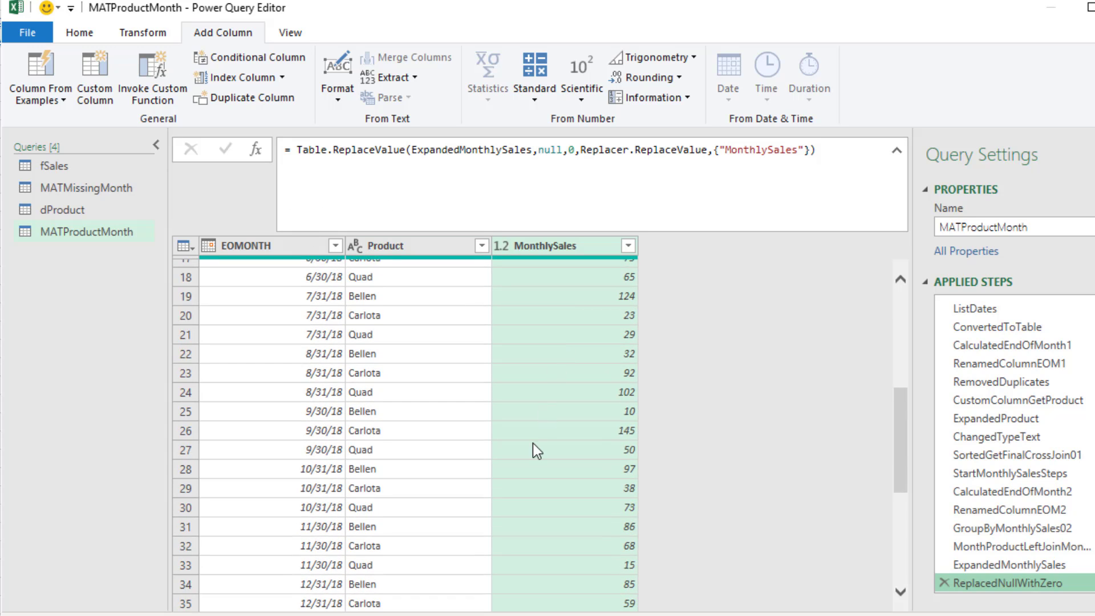
{"action": "scroll", "coordinate": [528, 462], "scroll_direction": "down", "scroll_amount": 1}
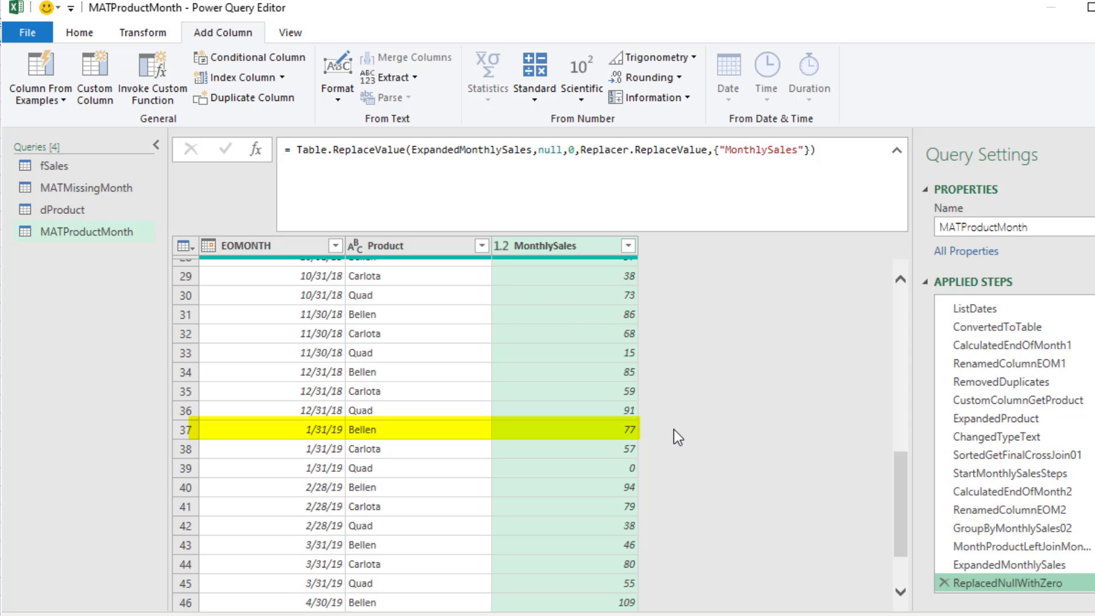
{"action": "scroll", "coordinate": [673, 430], "scroll_direction": "up", "scroll_amount": 10}
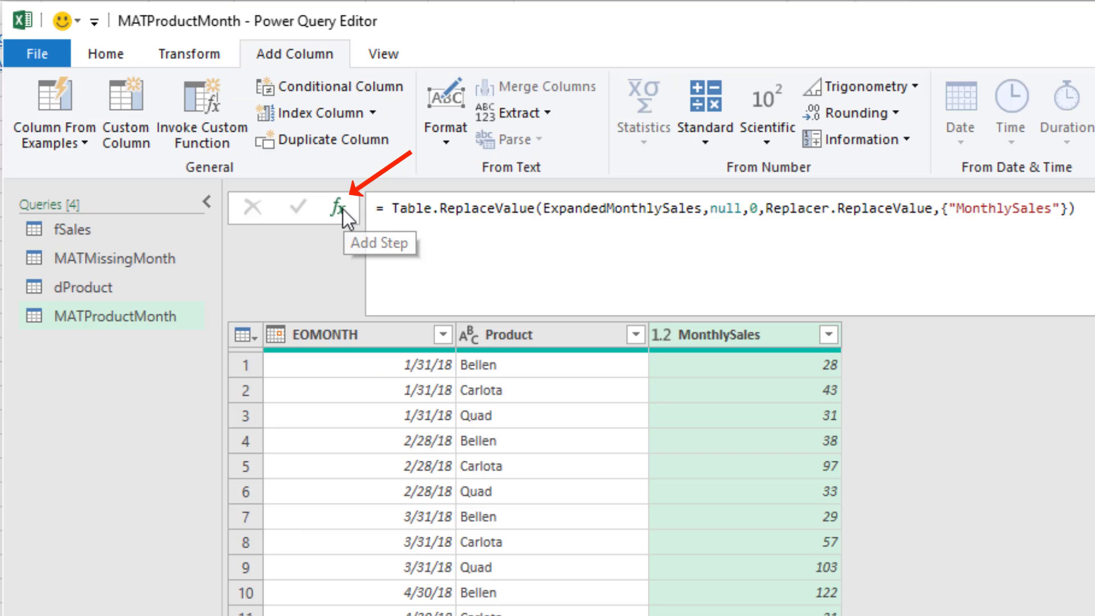
Add a Table.Buffer(ReplacedNullWithZero) step and name it TableBuffer.
{"action": "left_click", "coordinate": [254, 157]}
{"action": "left_click", "coordinate": [386, 217]}
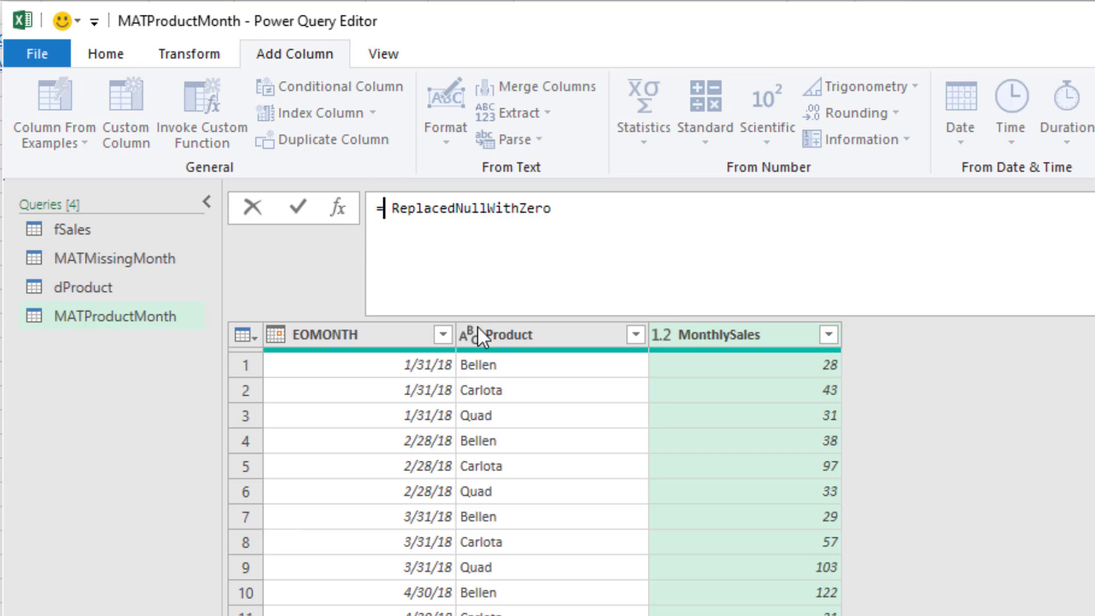
{"action": "type", "text": "Table.Buffer("}
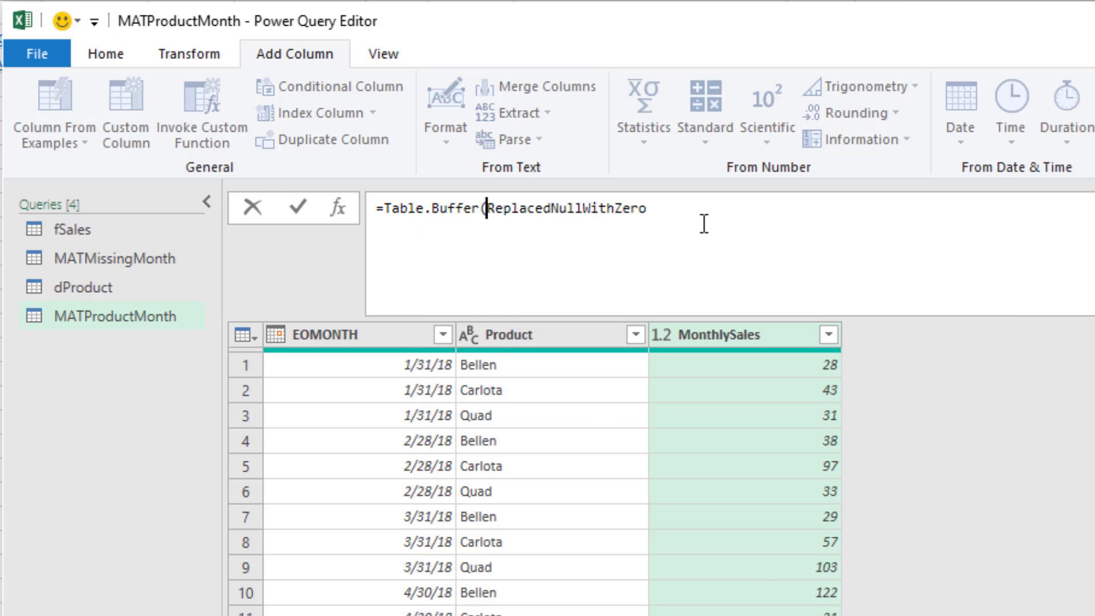
{"action": "left_click", "coordinate": [702, 222]}
{"action": "key", "text": "ctrl+shift+Left"}
{"action": "type", "text": ")"}
{"action": "key", "text": "Return"}
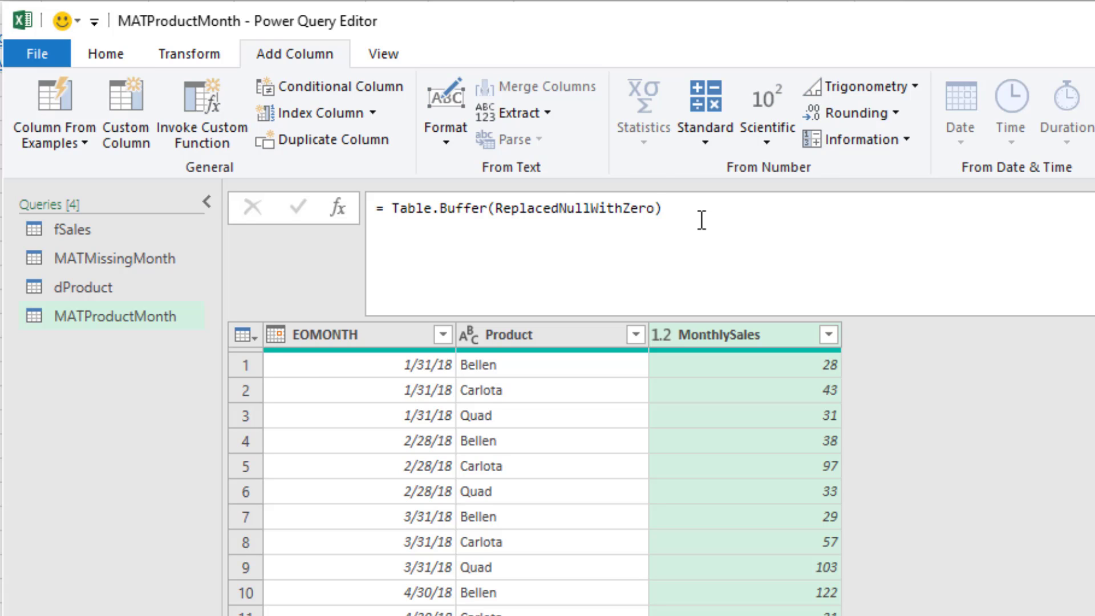
{"action": "type", "text": "fer"}
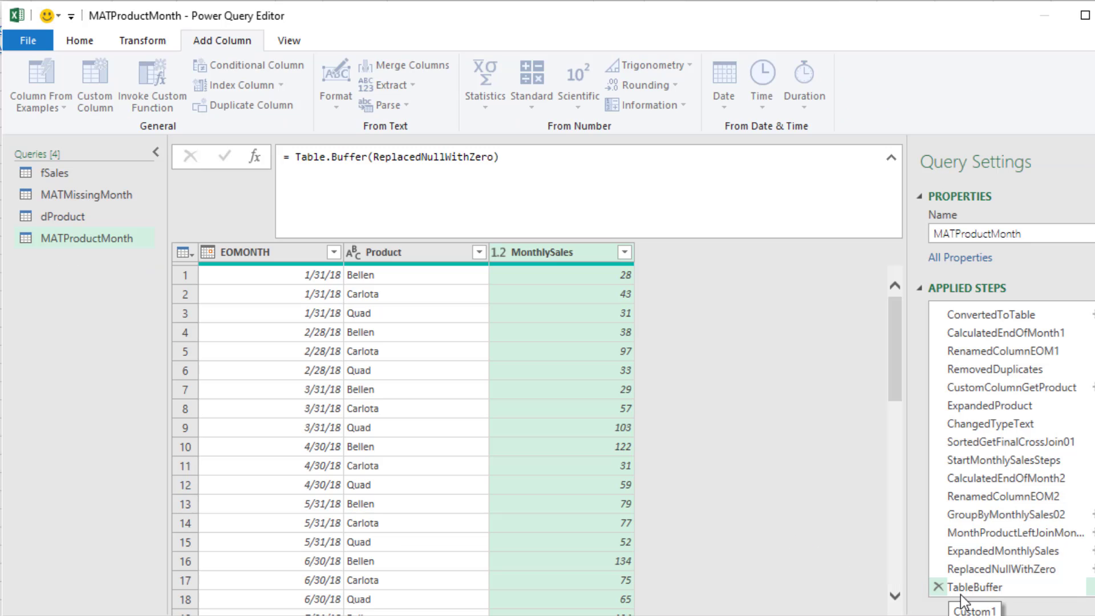
{"action": "key", "text": "Return"}
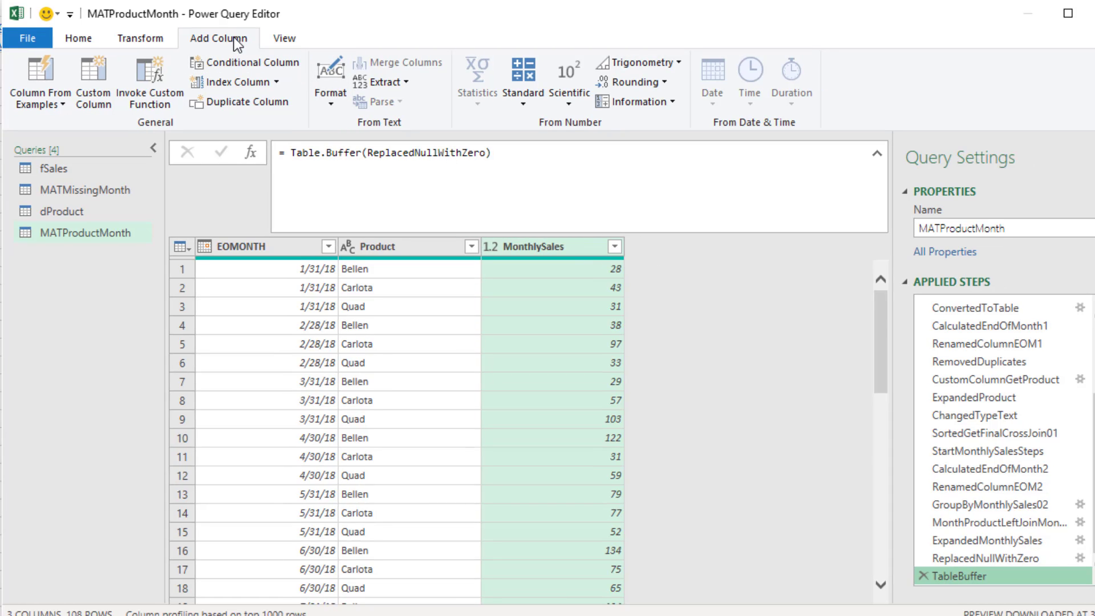
Create a custom column named MAT with the formula = 1.
{"action": "left_click", "coordinate": [91, 91]}
{"action": "left_click_drag", "start_coordinate": [352, 172], "coordinate": [254, 175]}
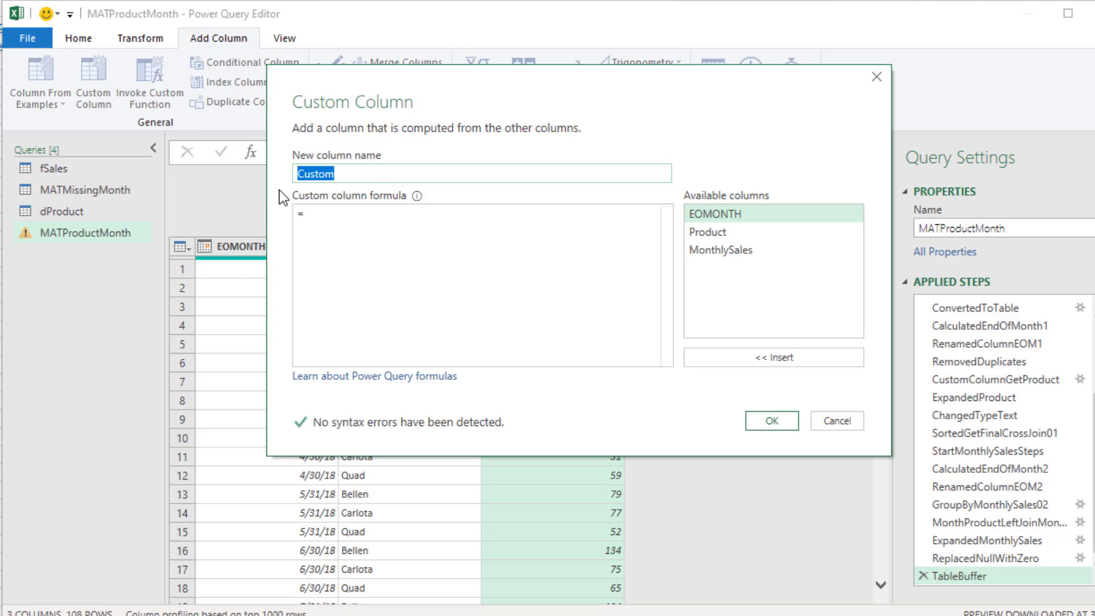
{"action": "type", "text": "MAT"}
{"action": "key", "text": "Tab"}
{"action": "left_click_drag", "start_coordinate": [354, 88], "coordinate": [444, 143]}
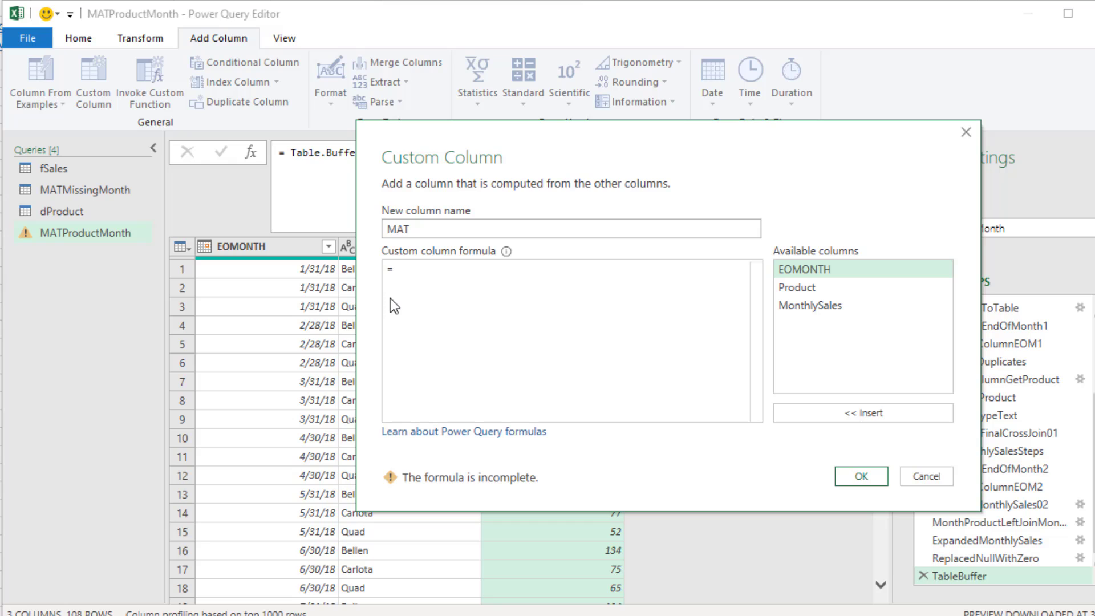
{"action": "type", "text": "1"}
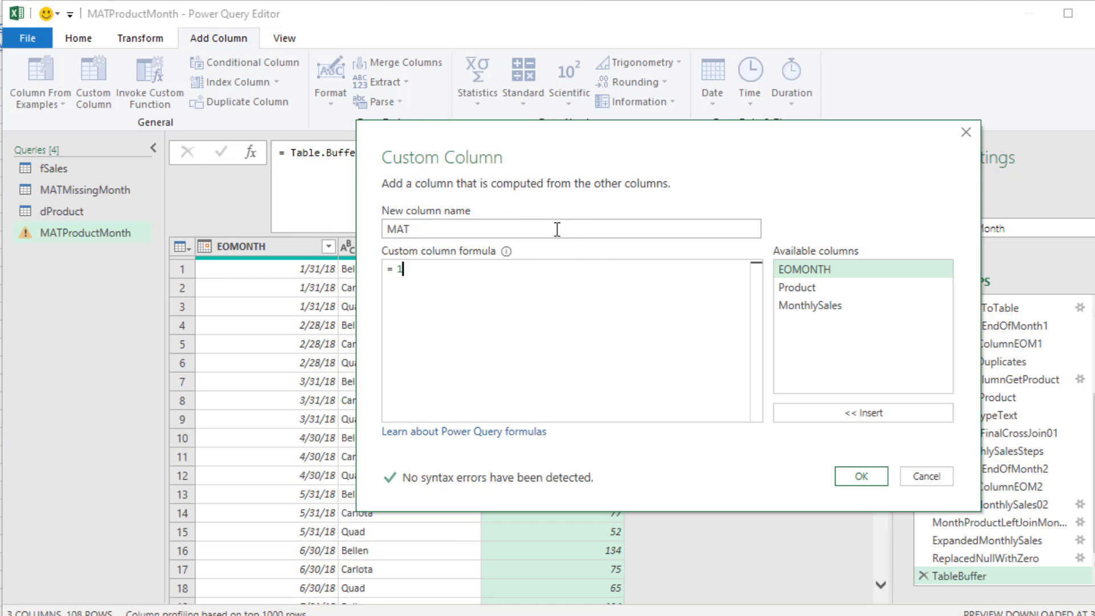
{"action": "left_click", "coordinate": [868, 480]}
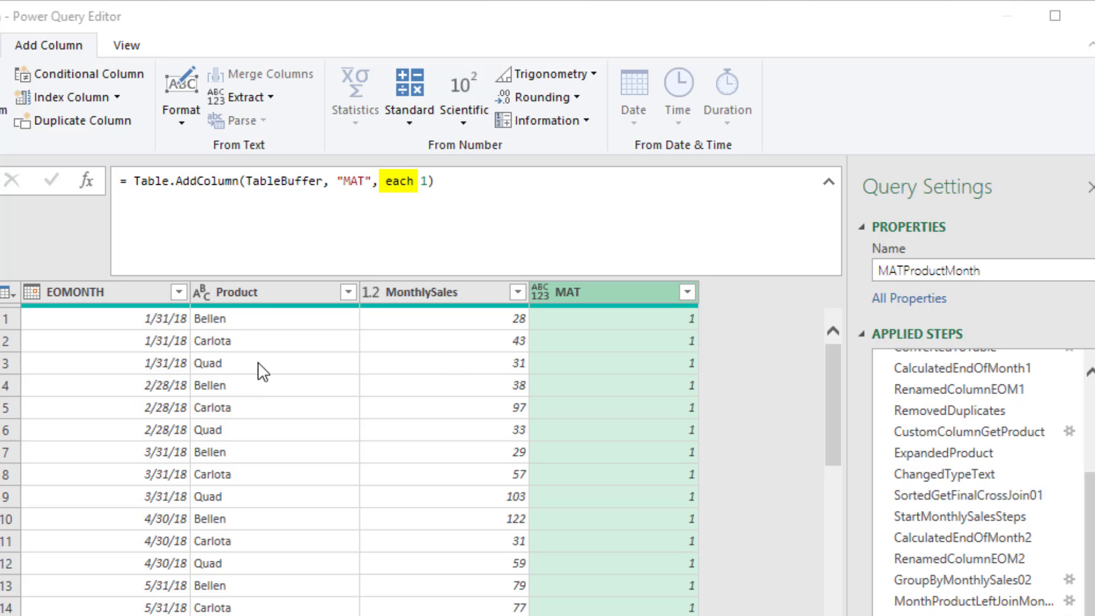
Replace 'each' with '(x) =>' in the MAT column formula.
{"action": "left_click", "coordinate": [424, 181]}
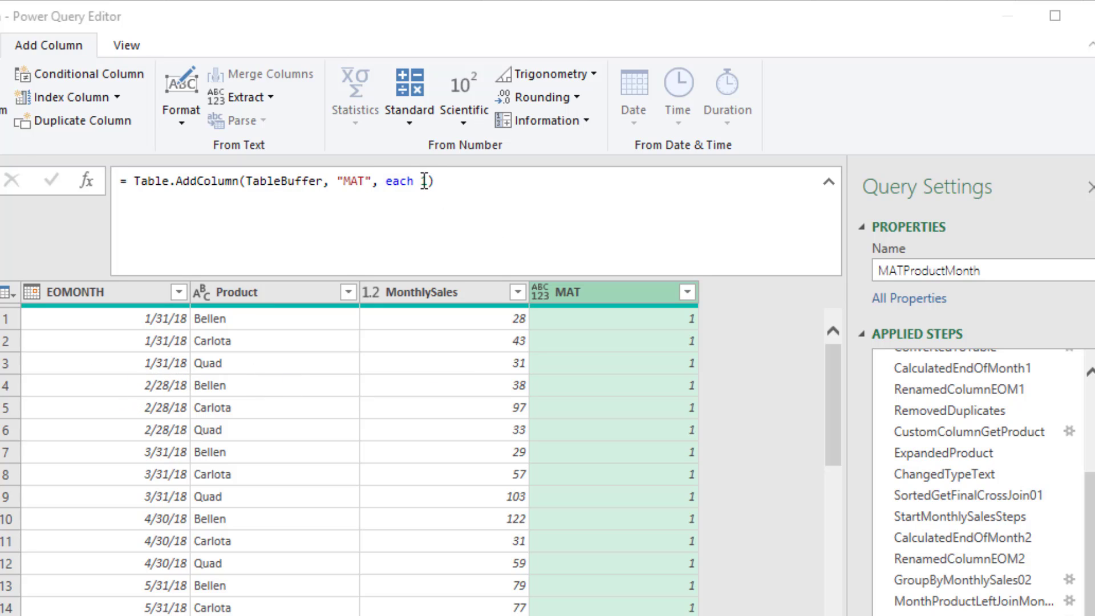
{"action": "double_click", "coordinate": [424, 181]}
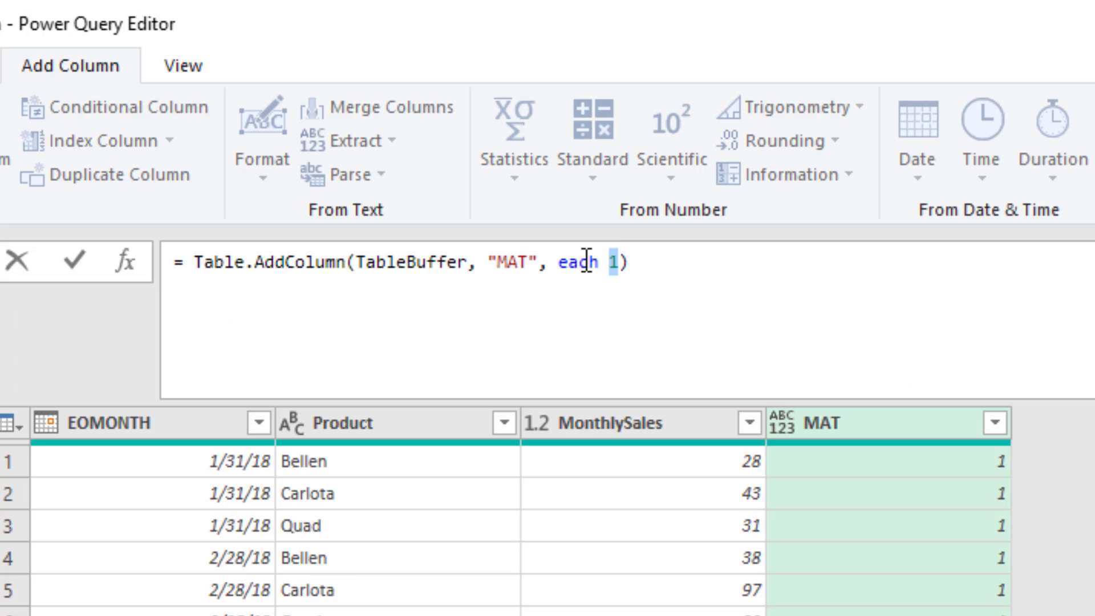
{"action": "double_click", "coordinate": [407, 180]}
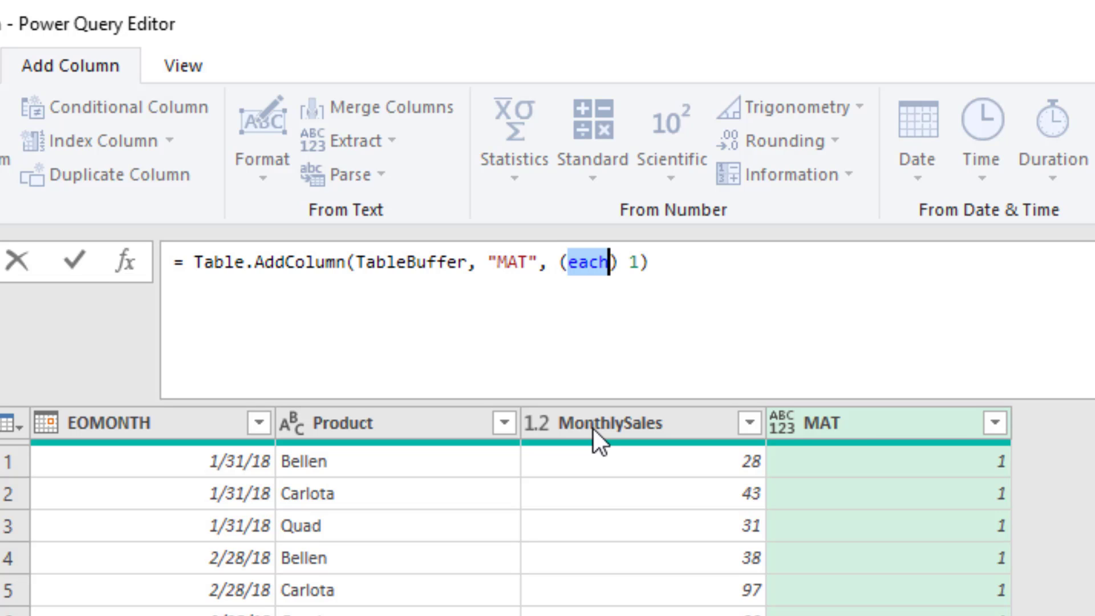
{"action": "type", "text": "("}
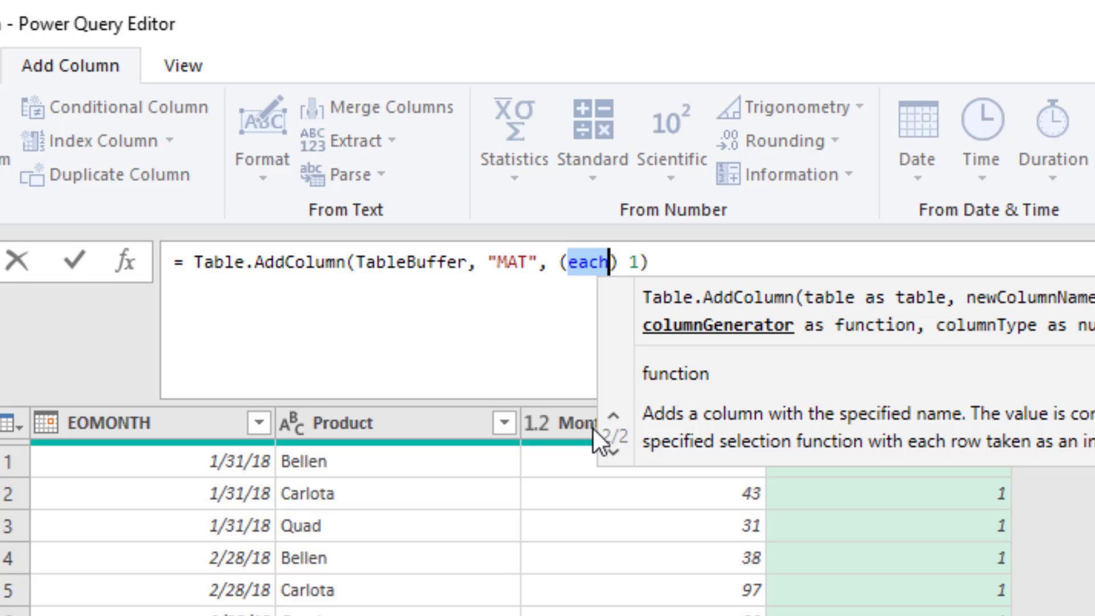
{"action": "type", "text": "x"}
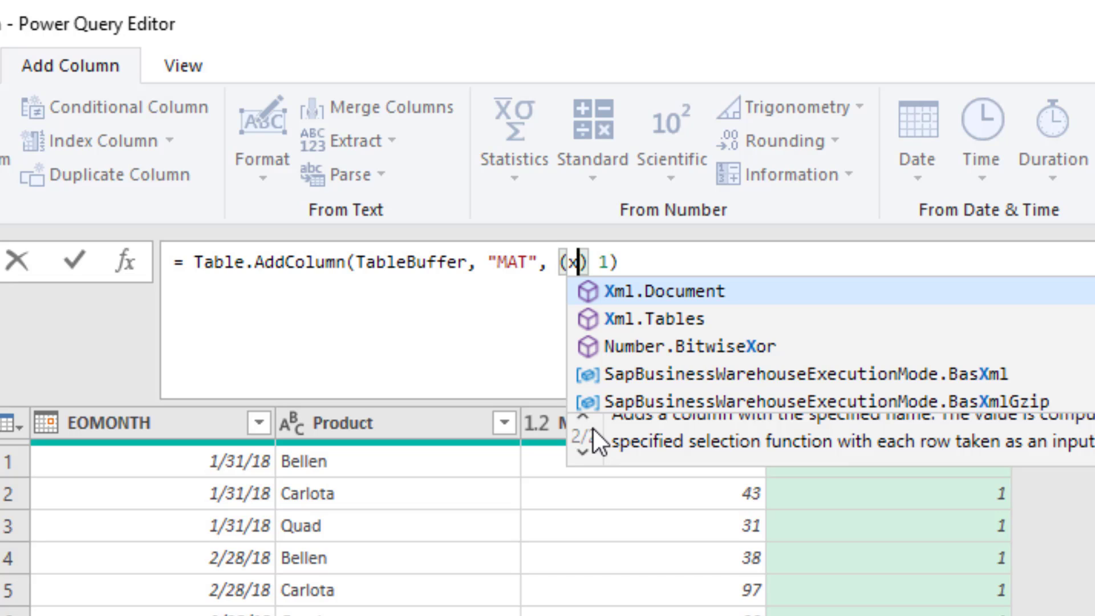
{"action": "key", "text": "Right"}
{"action": "key", "text": "Right"}
{"action": "key", "text": "Escape"}
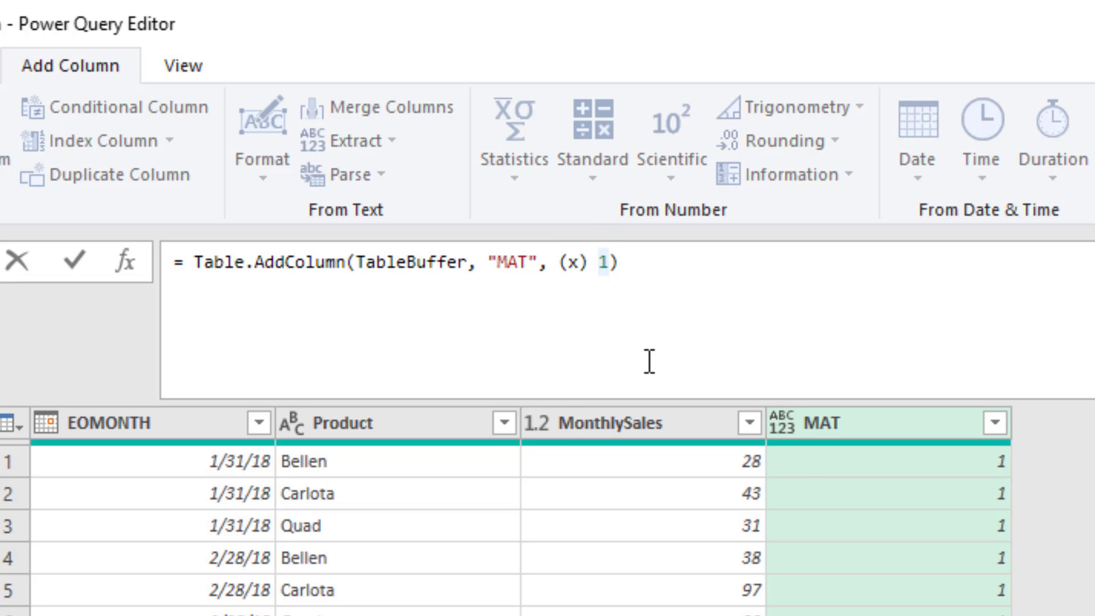
{"action": "type", "text": "=>"}
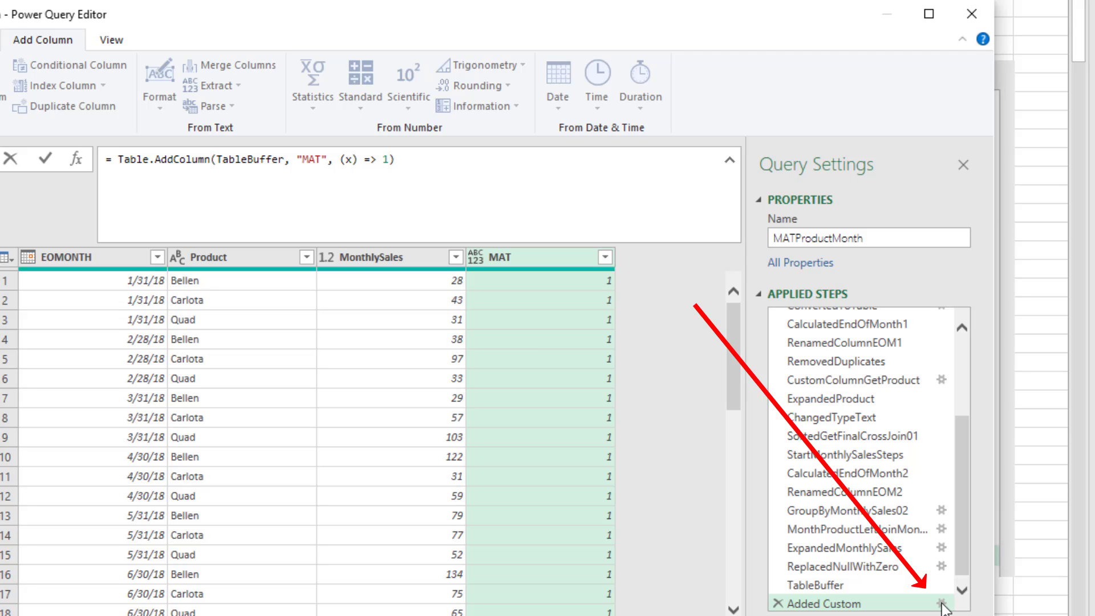
Begin the MAT formula as Table.SelectRows on TableBuffer where [Product] = x[Product].
{"action": "left_click", "coordinate": [941, 603]}
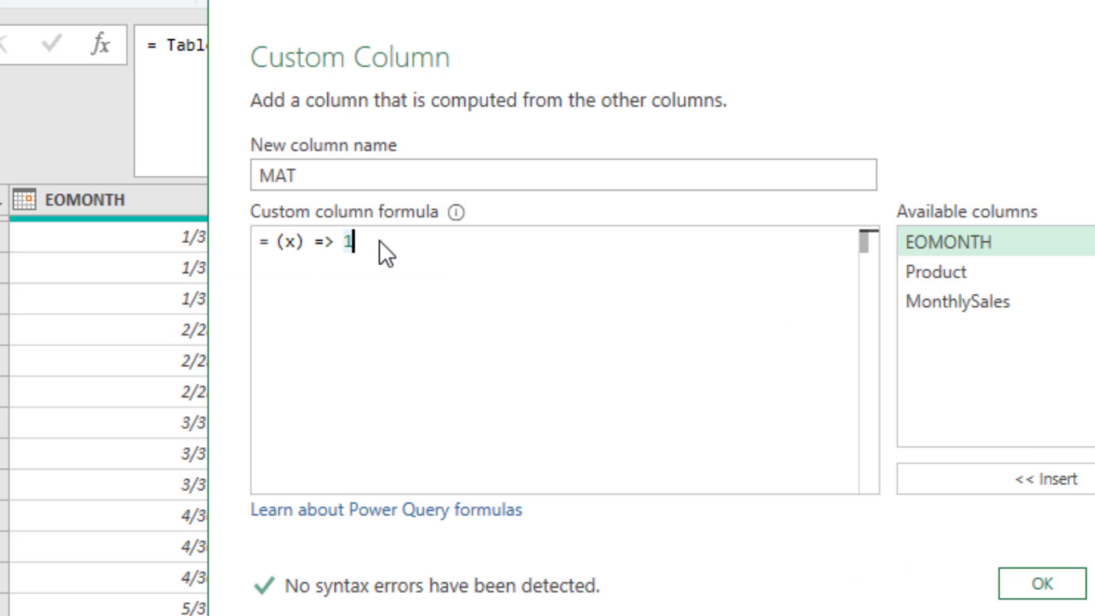
{"action": "key", "text": "BackSpace"}
{"action": "type", "text": "Tab"}
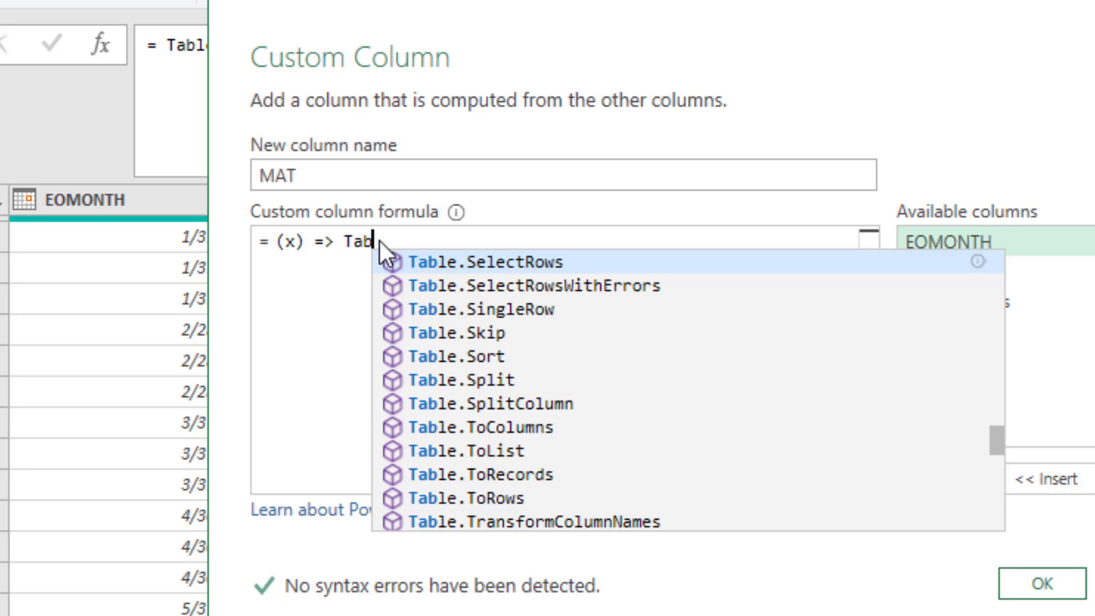
{"action": "type", "text": "le.S"}
{"action": "key", "text": "Tab"}
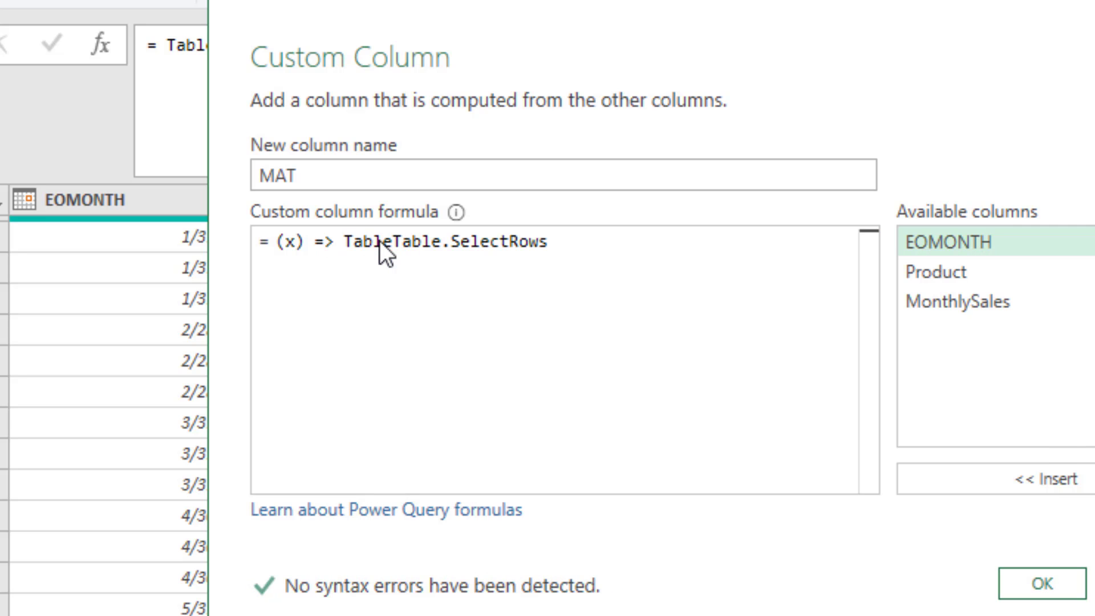
{"action": "type", "text": "(Tab"}
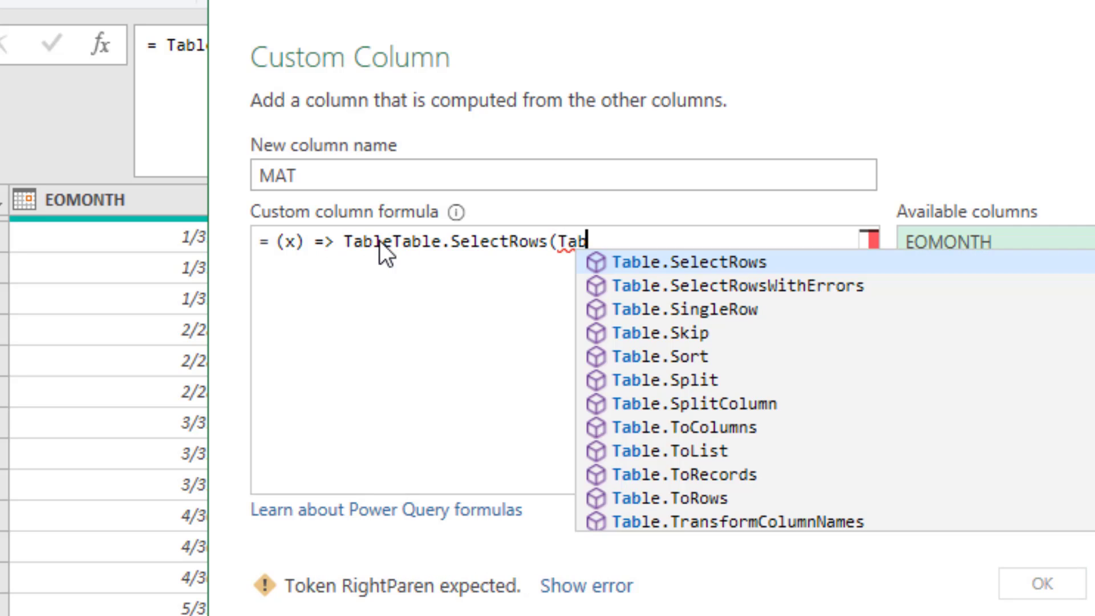
{"action": "type", "text": "leBuffer"}
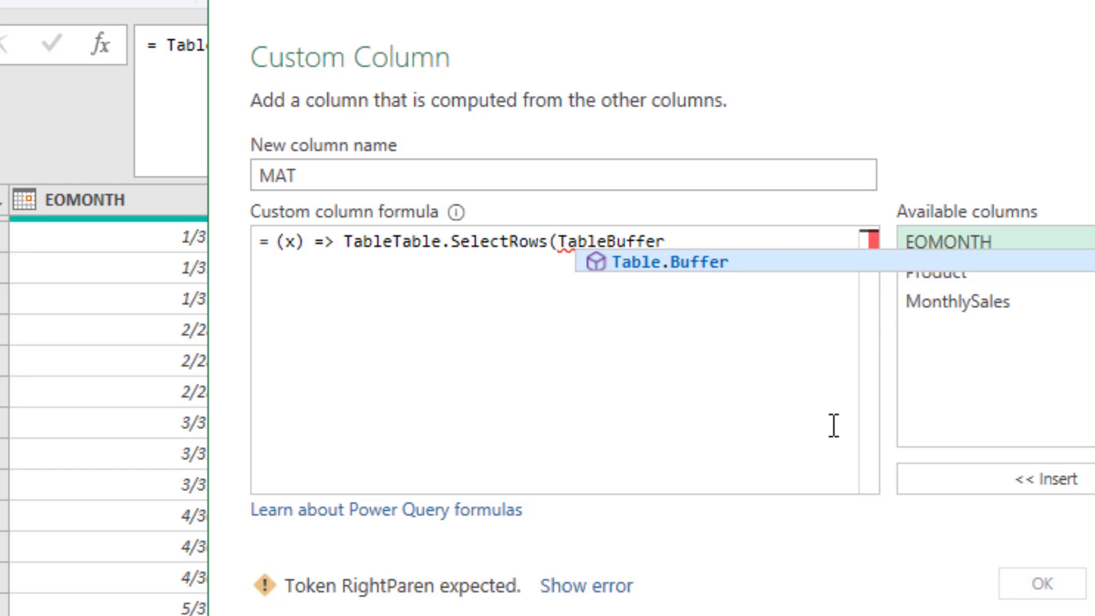
{"action": "type", "text": ", "}
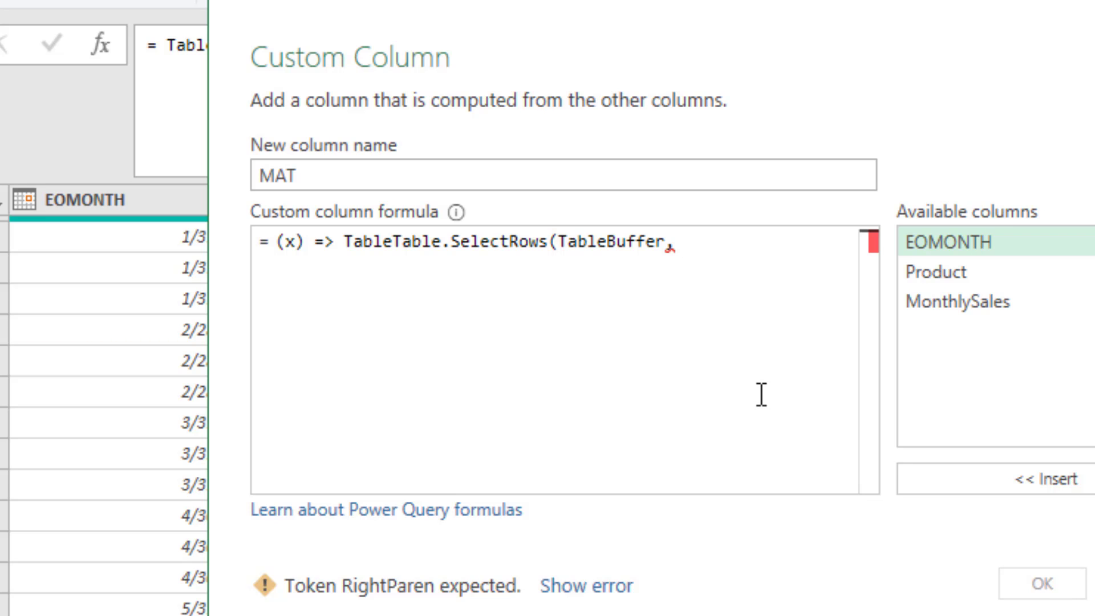
{"action": "type", "text": "each"}
{"action": "key", "text": "Escape"}
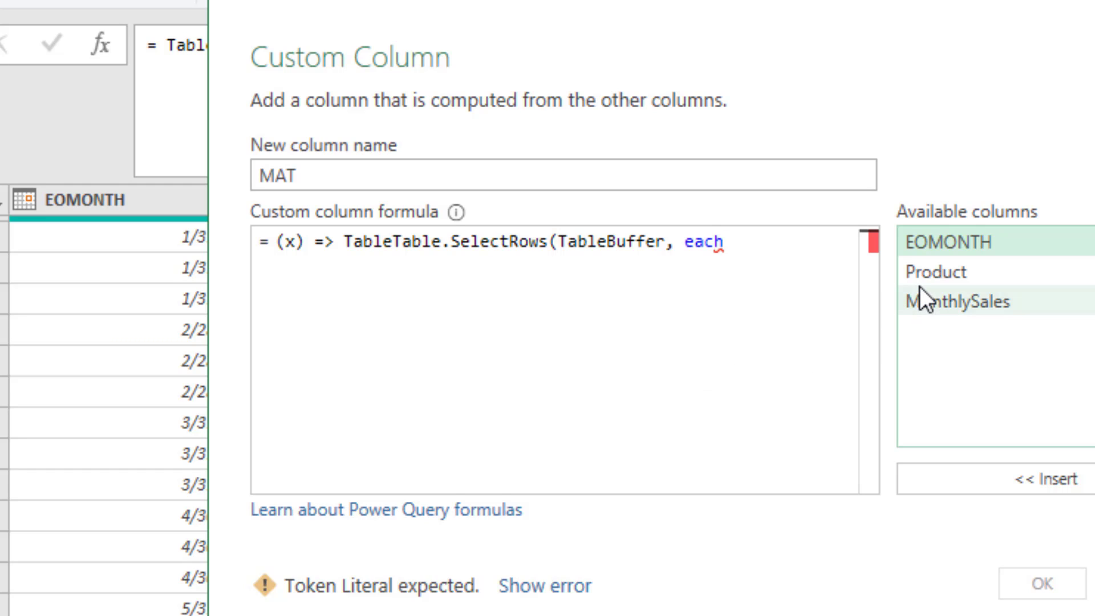
{"action": "double_click", "coordinate": [937, 274]}
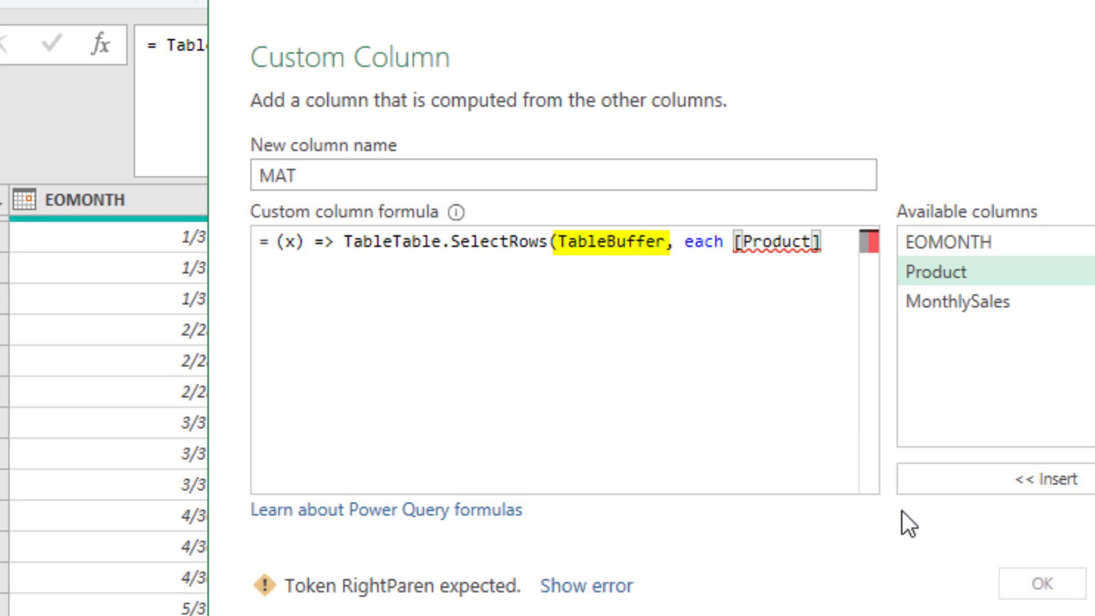
{"action": "type", "text": "="}
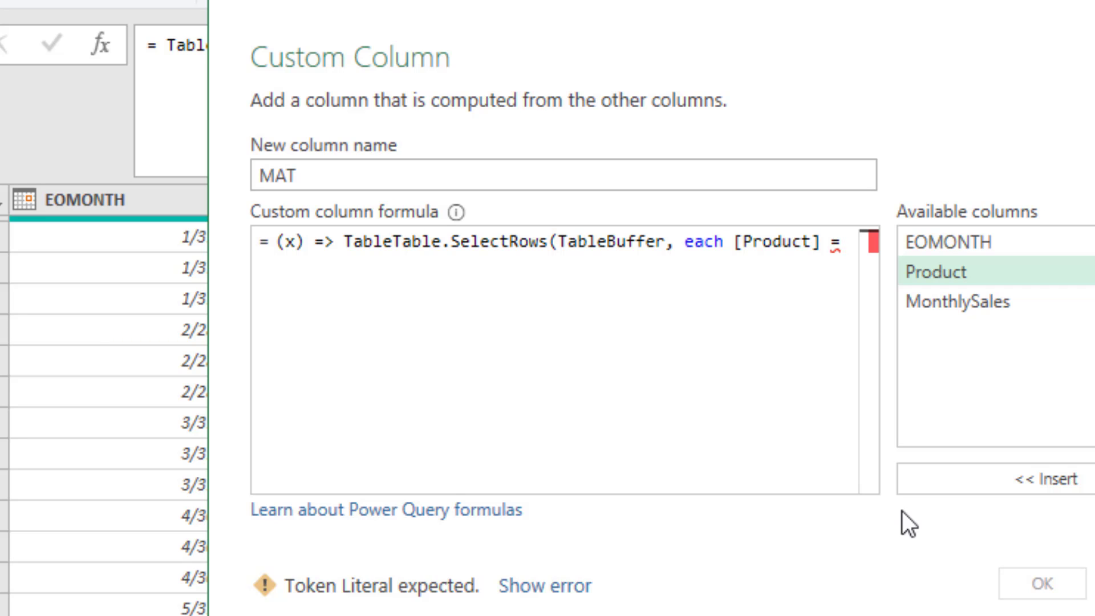
{"action": "type", "text": "x"}
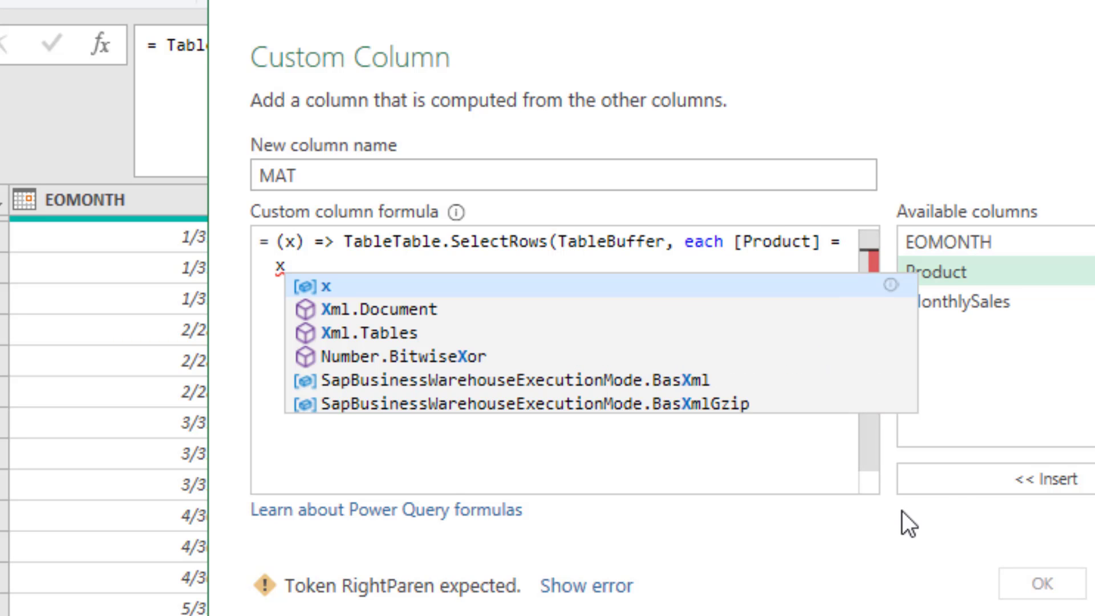
{"action": "double_click", "coordinate": [969, 275]}
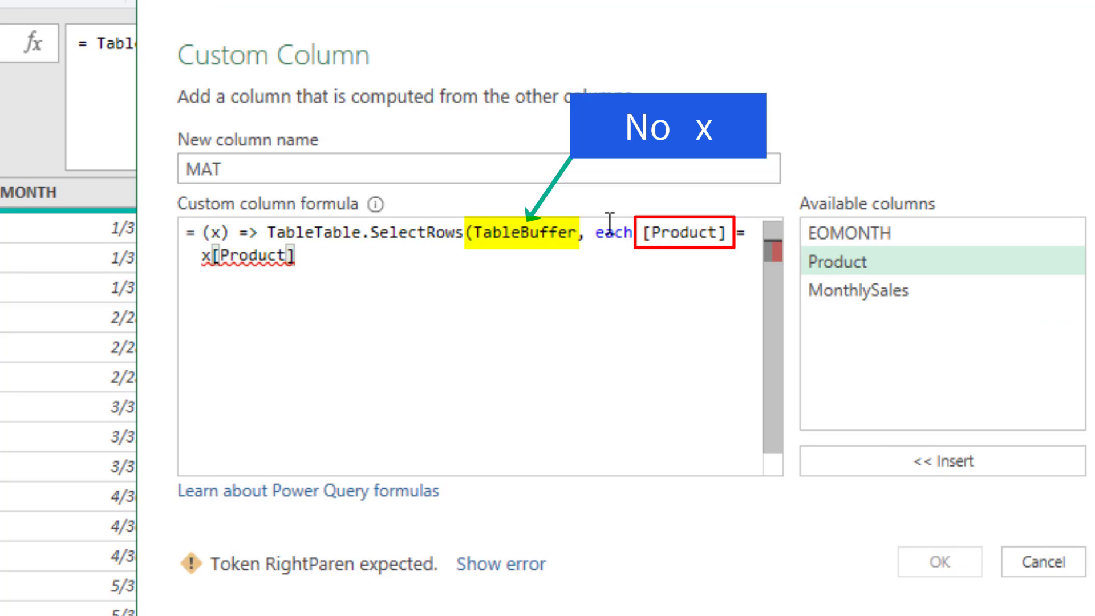
Add the condition 'and [EOMONTH] > Date.AddMonths', fixing the stray 'Dates' text.
{"action": "left_click", "coordinate": [335, 265]}
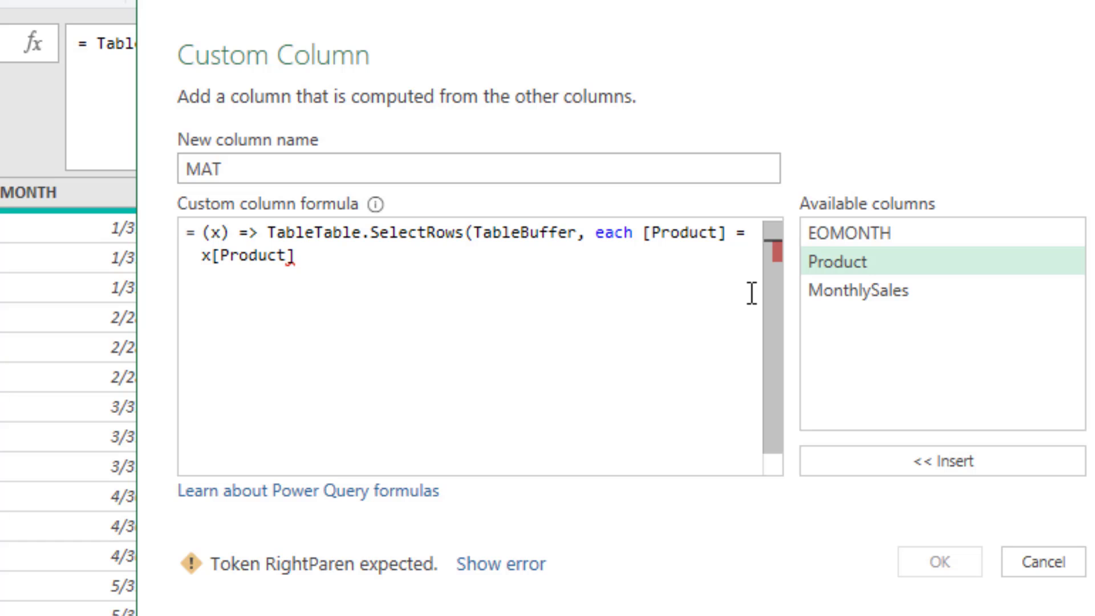
{"action": "type", "text": "and"}
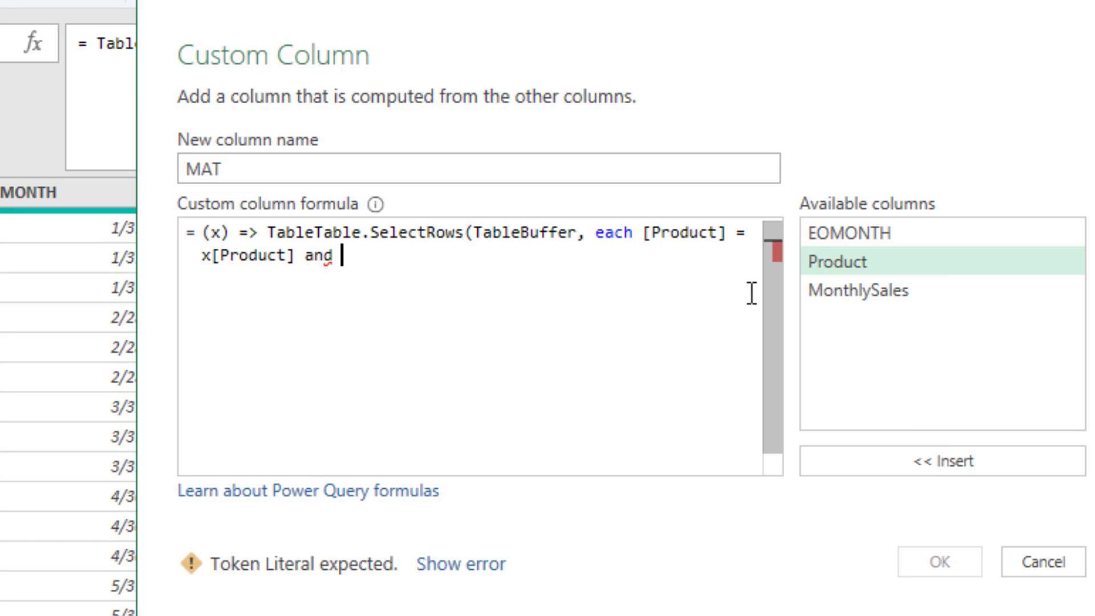
{"action": "double_click", "coordinate": [873, 237]}
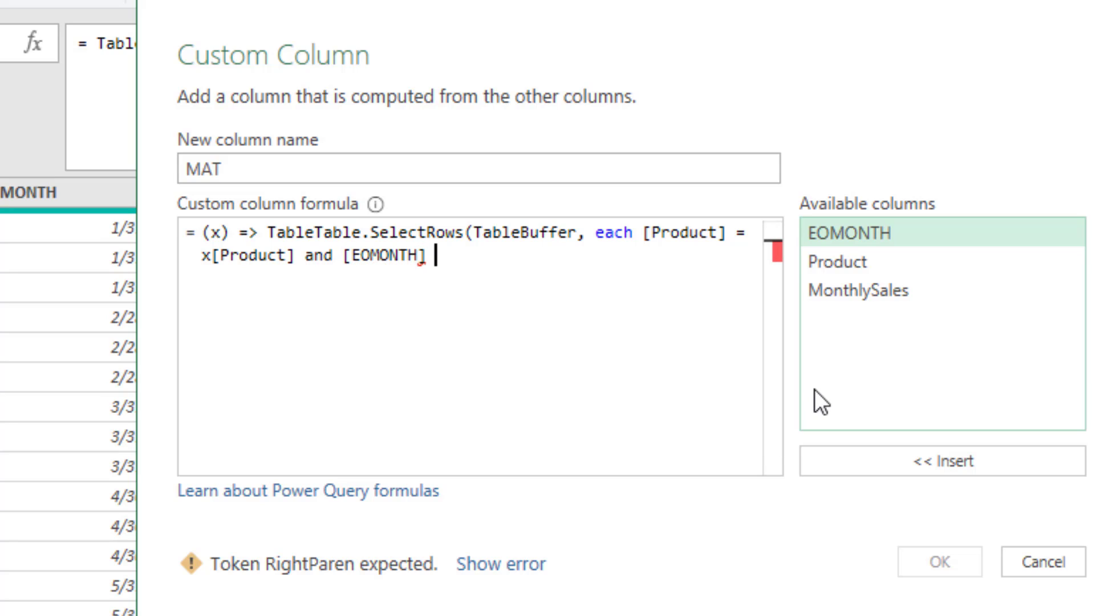
{"action": "type", "text": ">"}
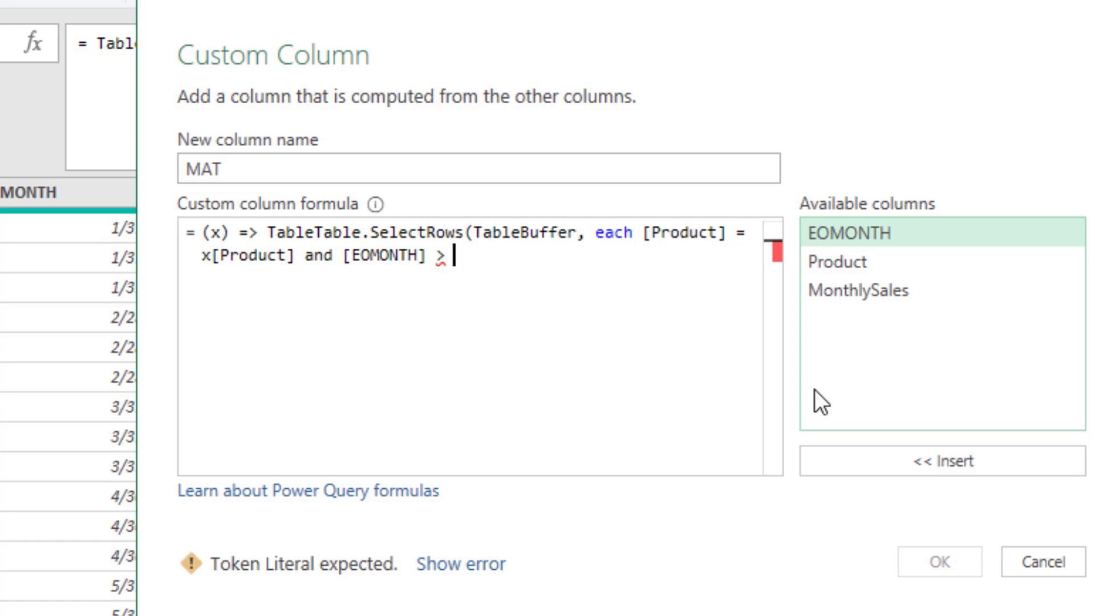
{"action": "type", "text": "Dates.A"}
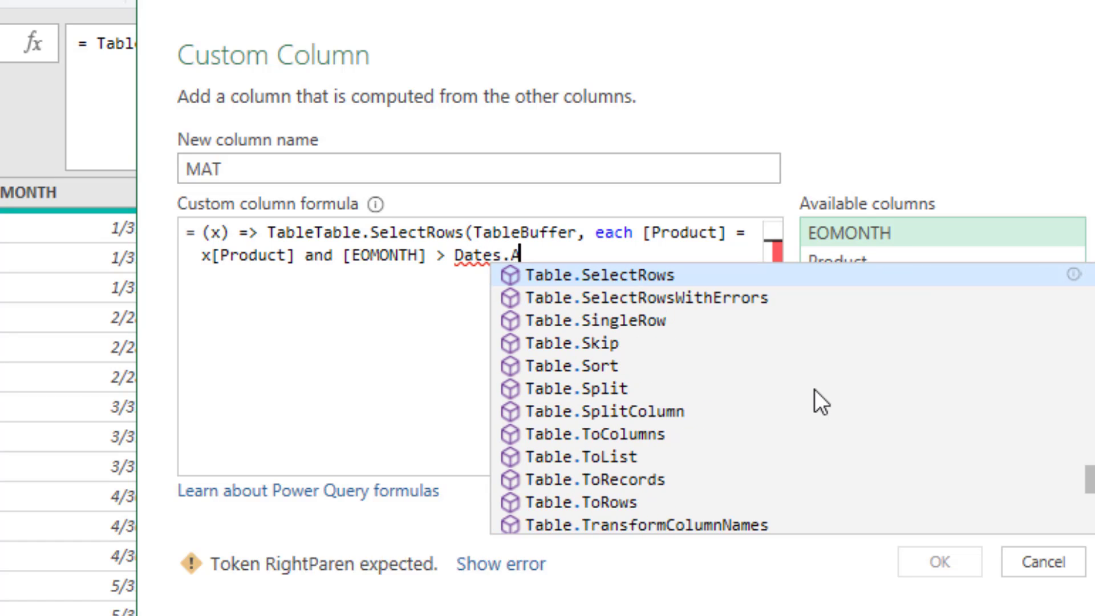
{"action": "type", "text": "dd"}
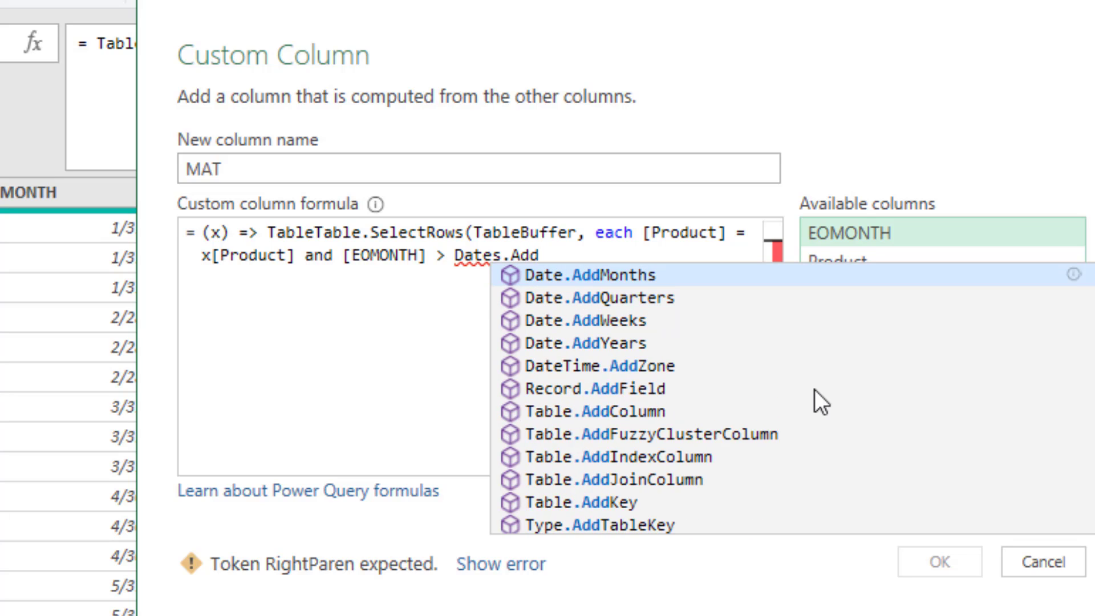
{"action": "key", "text": "Tab"}
{"action": "left_click", "coordinate": [495, 255]}
{"action": "key", "text": "Delete"}
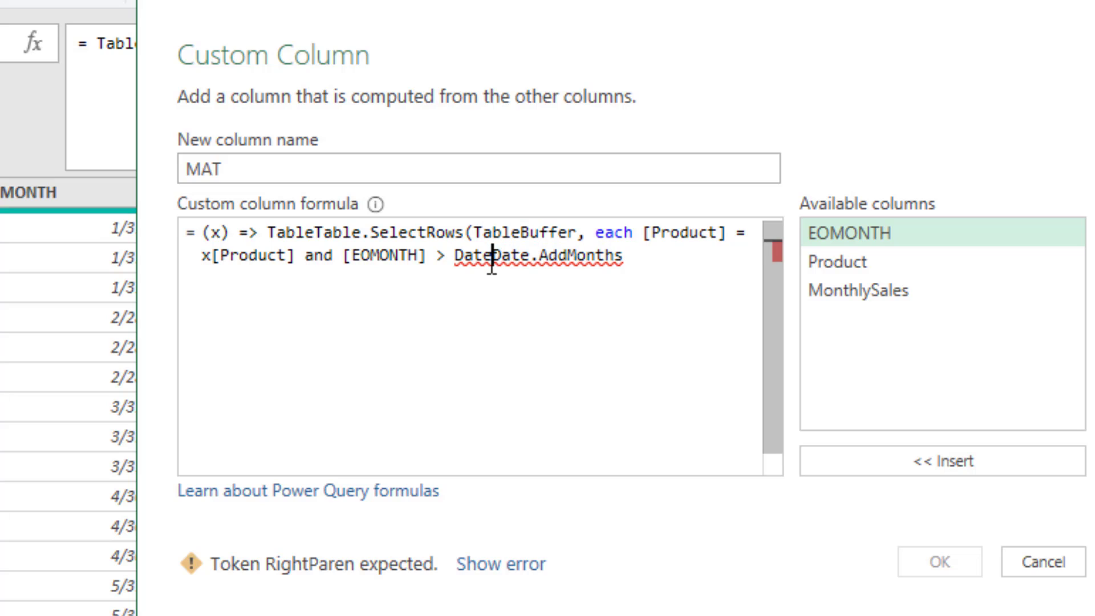
{"action": "key", "text": "BackSpace"}
{"action": "key", "text": "BackSpace"}
{"action": "key", "text": "BackSpace"}
{"action": "key", "text": "BackSpace"}
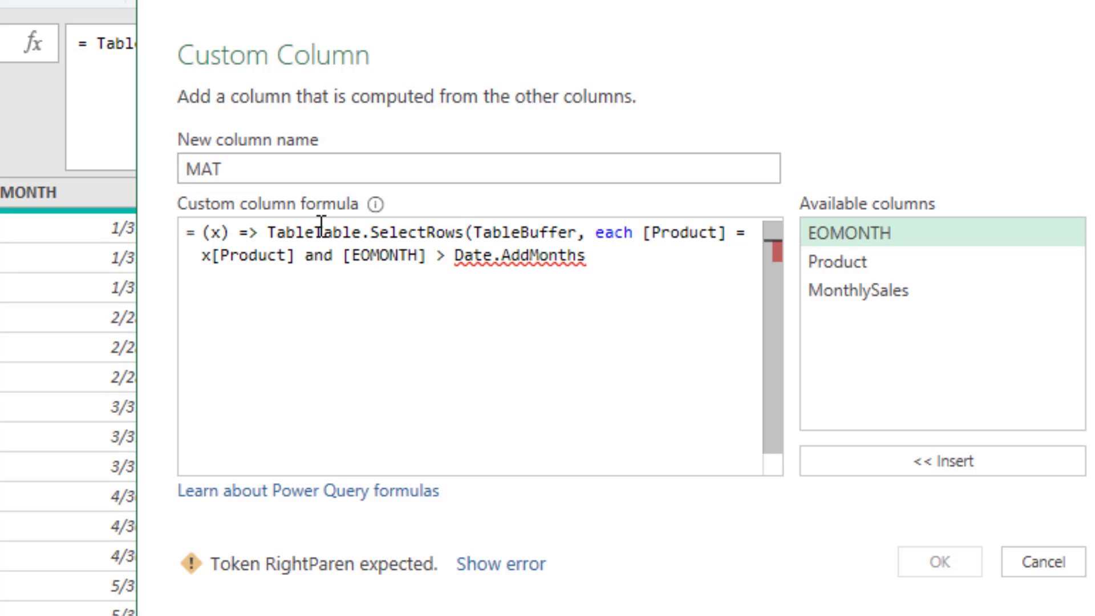
Fix the duplicated TableTable and complete (x[EOMONTH],-12) and [EOMONTH] <= x[EOMONTH].
{"action": "left_click", "coordinate": [314, 232]}
{"action": "key", "text": "BackSpace"}
{"action": "key", "text": "BackSpace"}
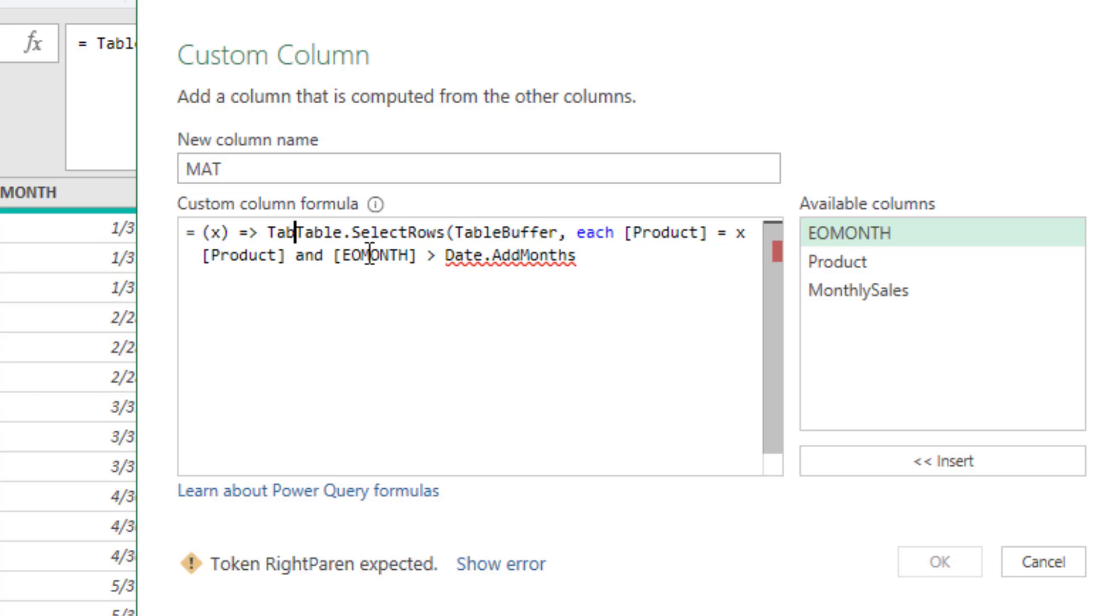
{"action": "key", "text": "BackSpace"}
{"action": "key", "text": "BackSpace"}
{"action": "key", "text": "BackSpace"}
{"action": "left_click", "coordinate": [577, 257]}
{"action": "type", "text": "("}
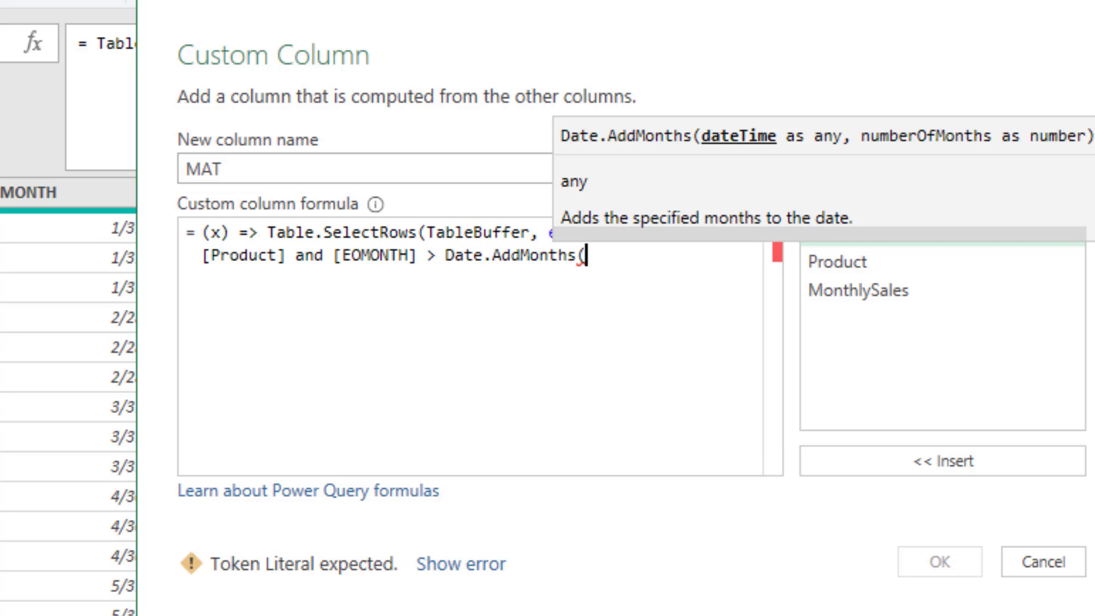
{"action": "type", "text": "x"}
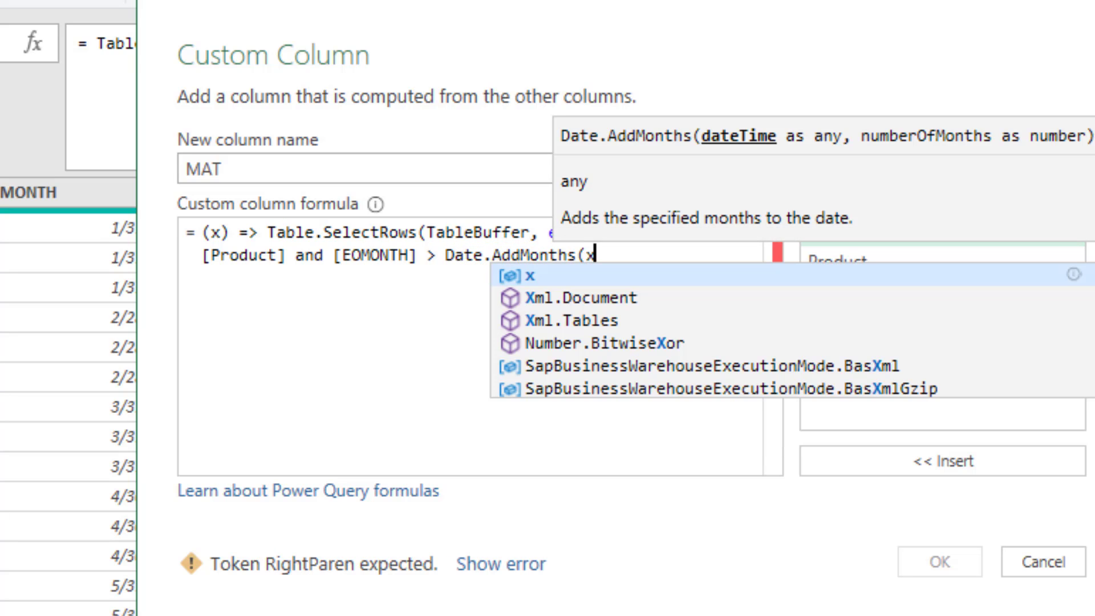
{"action": "double_click", "coordinate": [904, 245]}
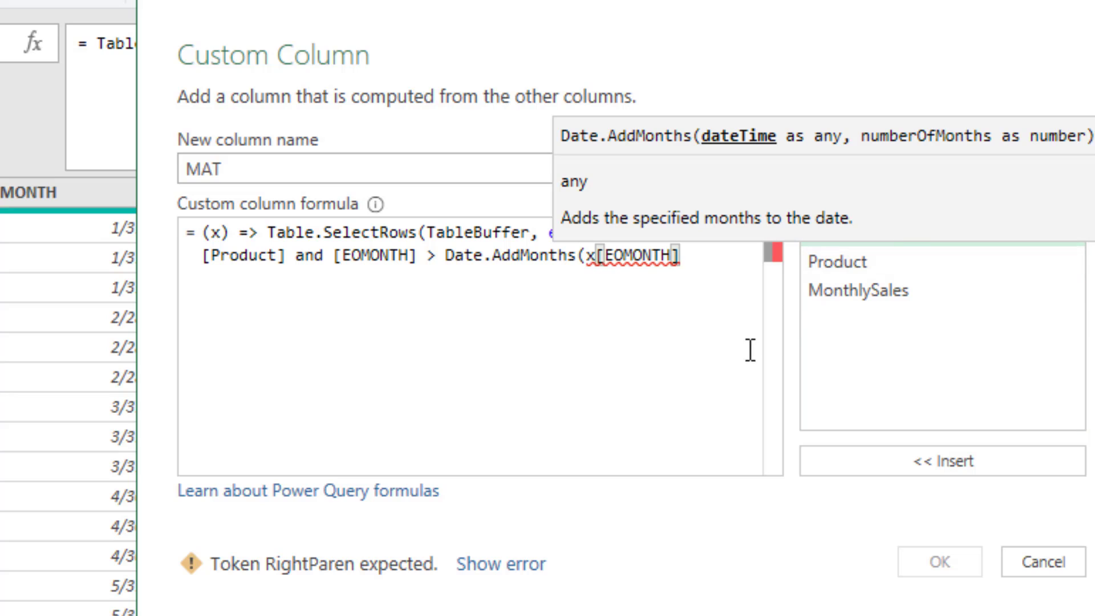
{"action": "type", "text": ","}
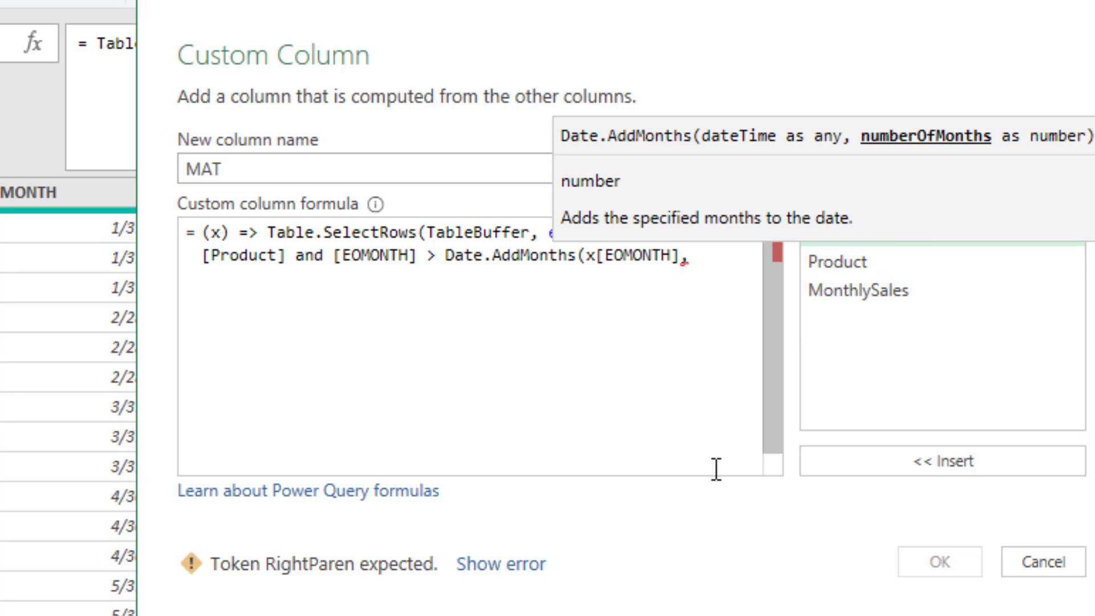
{"action": "type", "text": "-12"}
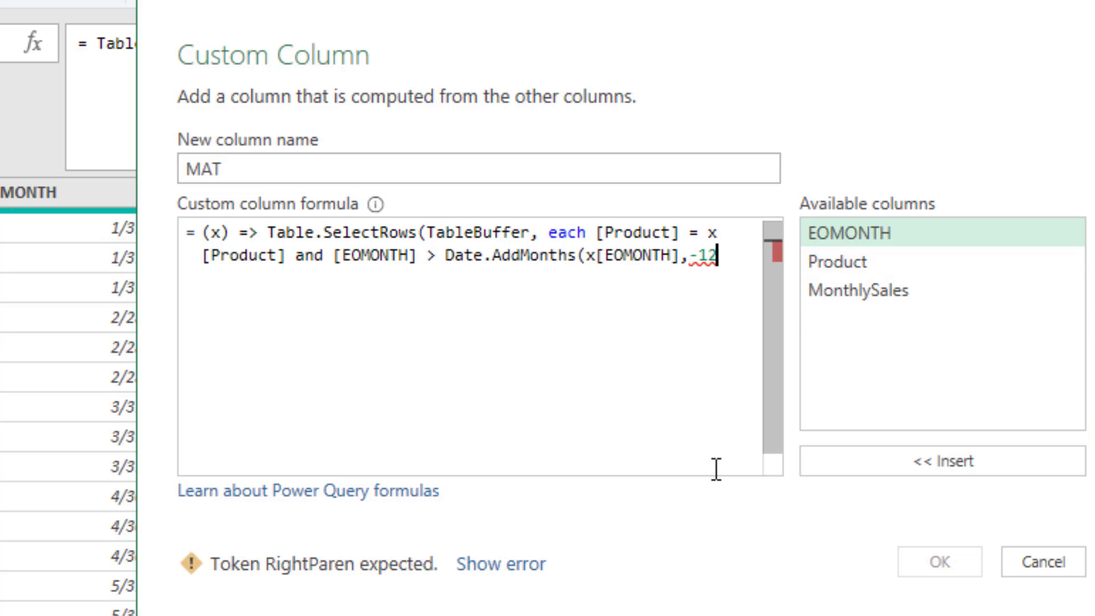
{"action": "type", "text": ")"}
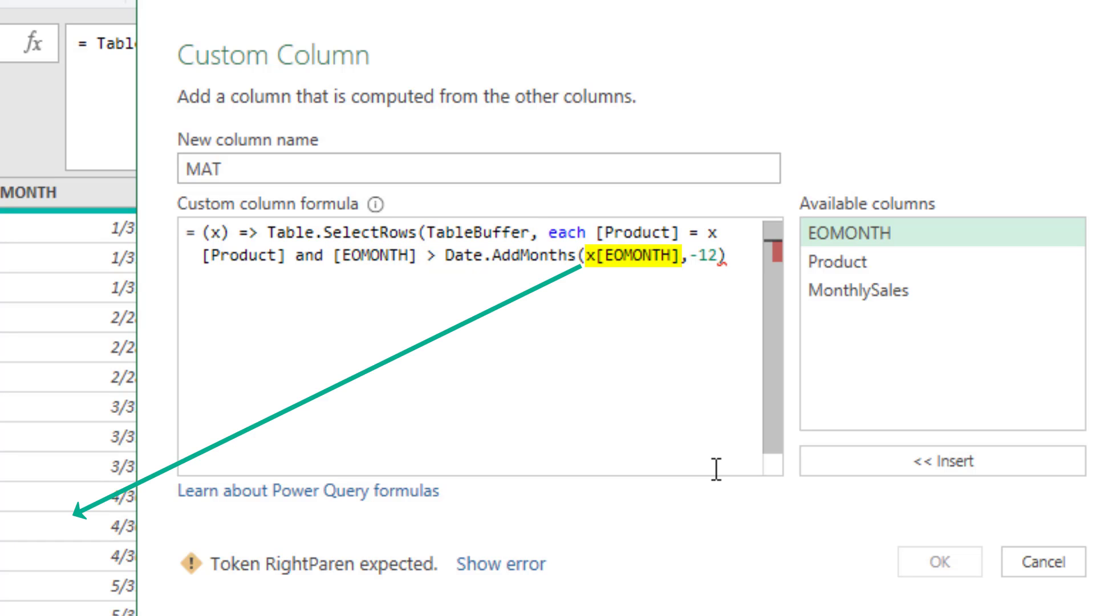
{"action": "type", "text": " and"}
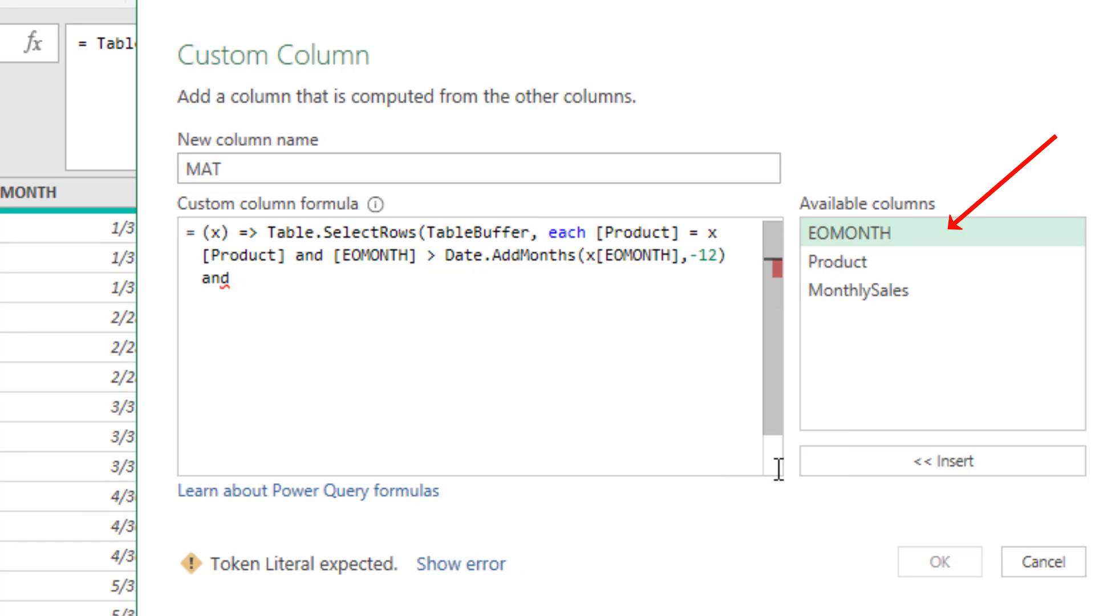
{"action": "double_click", "coordinate": [877, 237]}
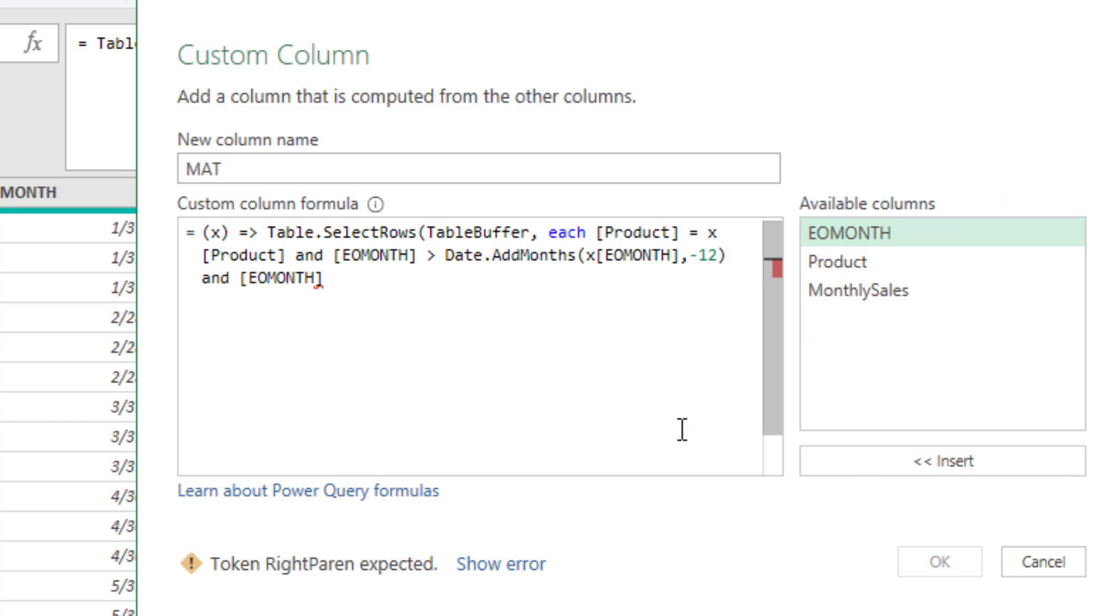
{"action": "type", "text": "<= "}
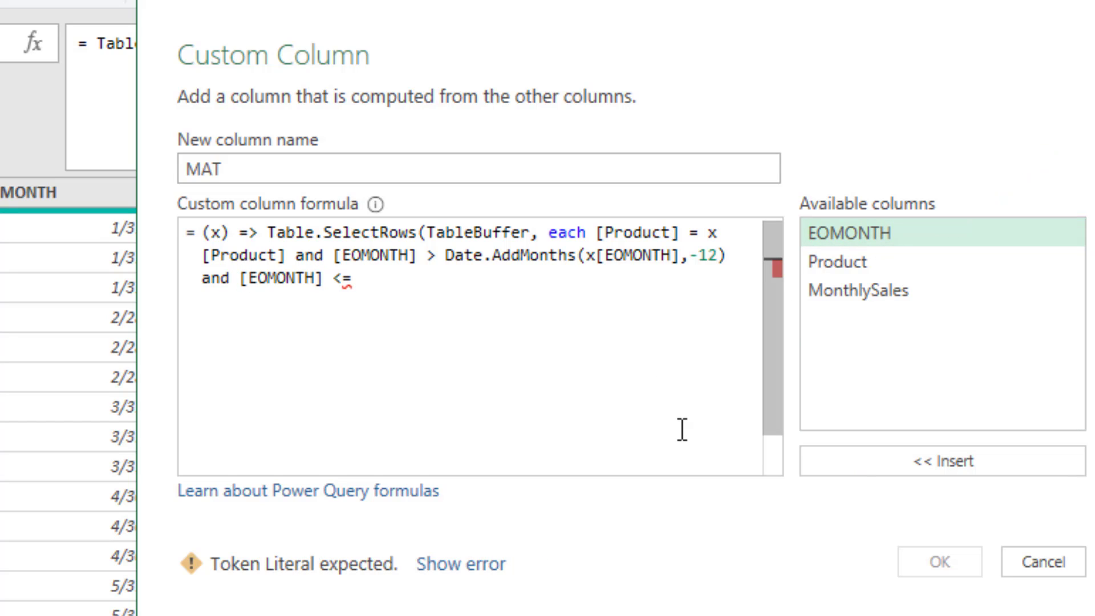
{"action": "type", "text": "x"}
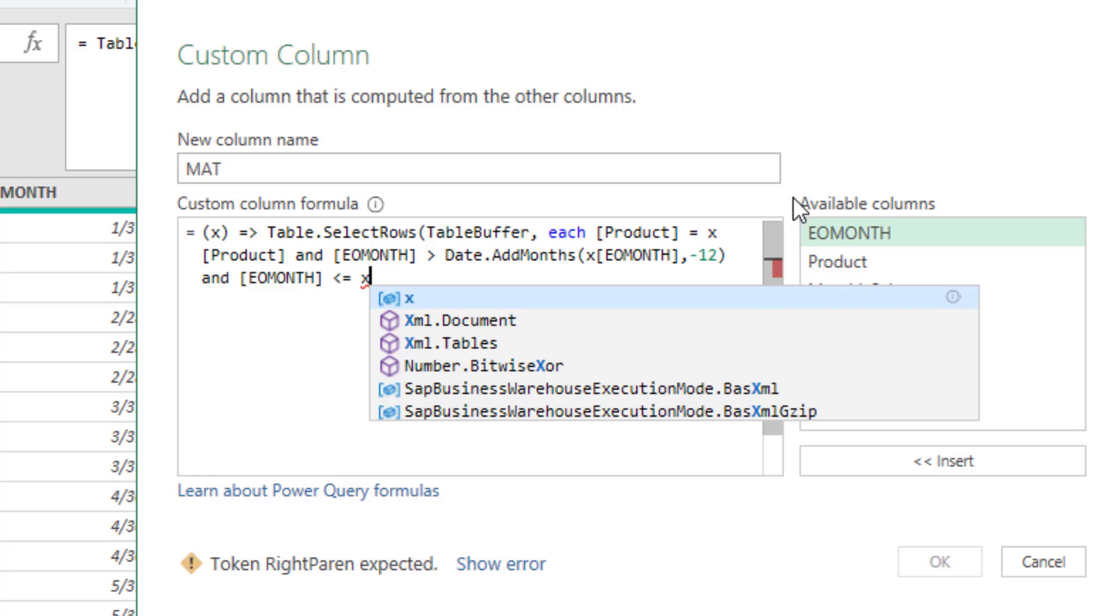
{"action": "double_click", "coordinate": [849, 232]}
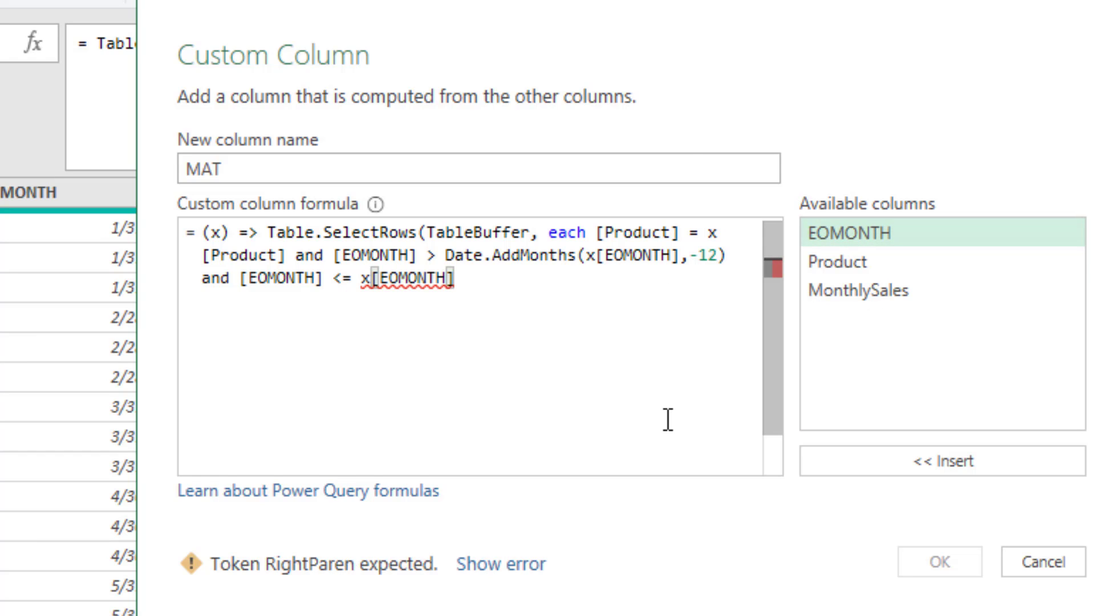
Create the MAT column, then delete 'each' before (x) in its formula.
{"action": "type", "text": ")"}
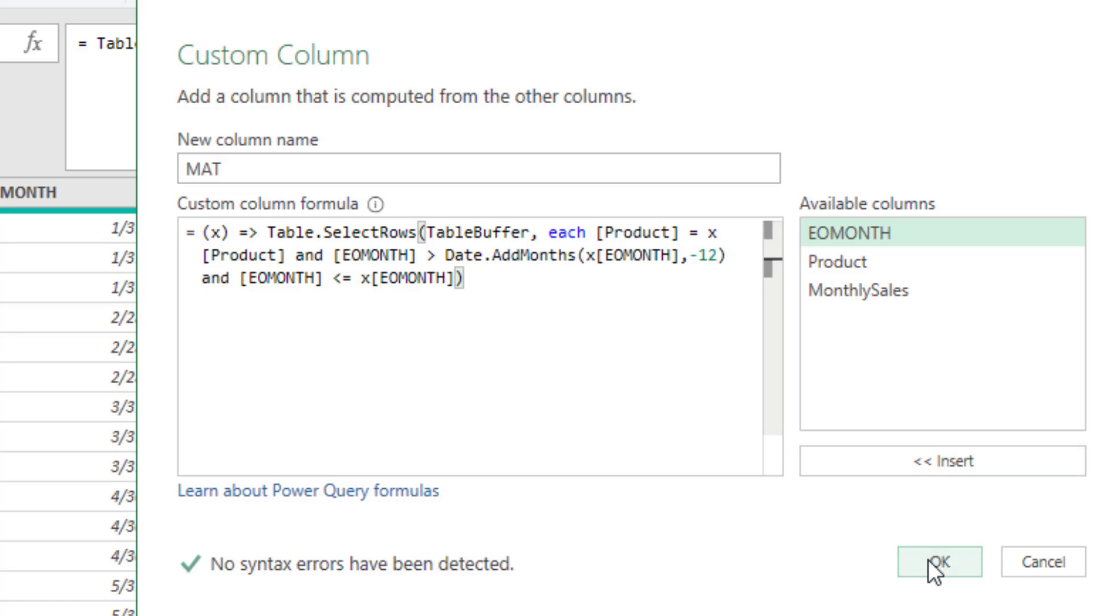
{"action": "left_click", "coordinate": [930, 562]}
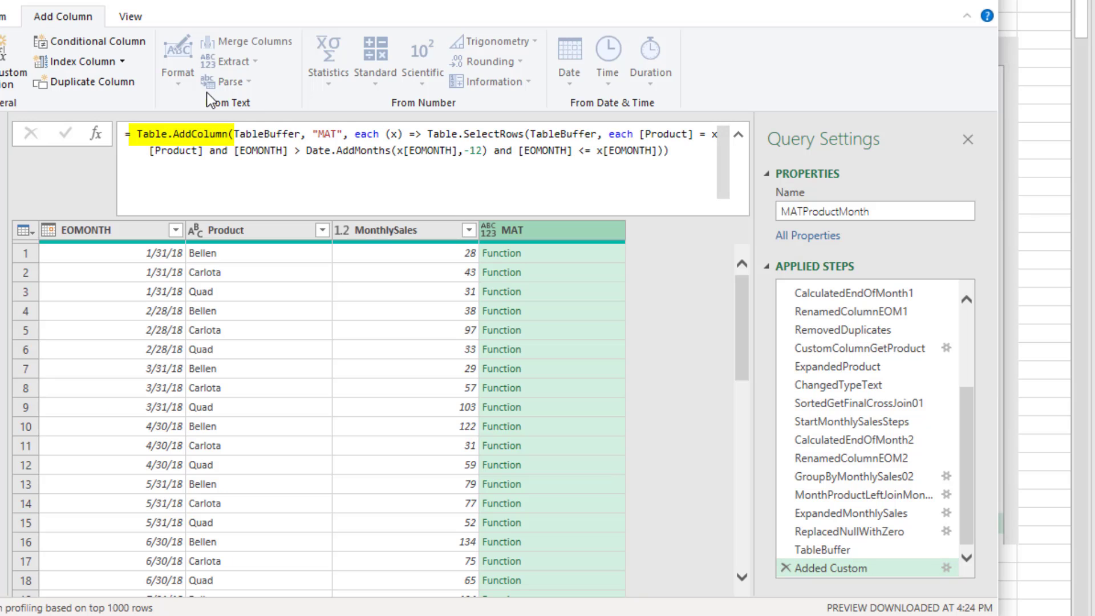
{"action": "double_click", "coordinate": [372, 137]}
{"action": "key", "text": "Delete"}
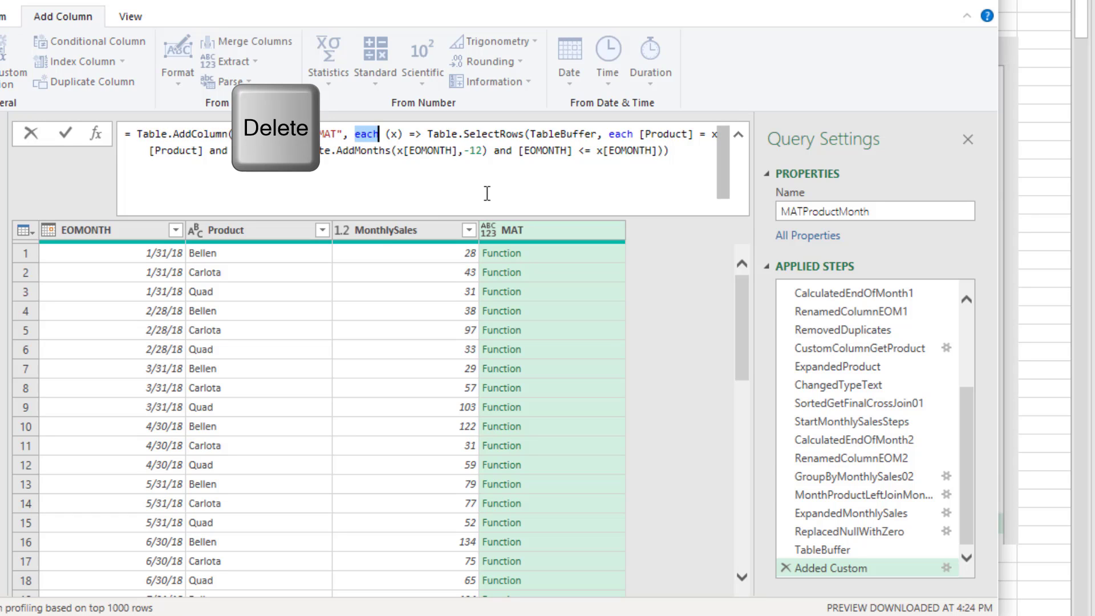
{"action": "key", "text": "Delete"}
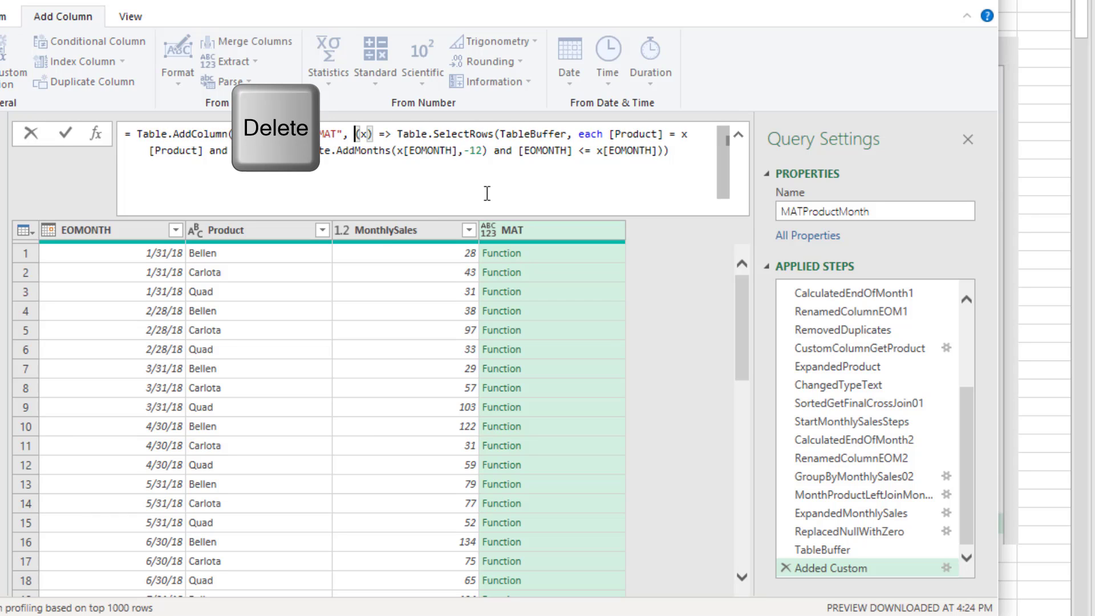
{"action": "key", "text": "Return"}
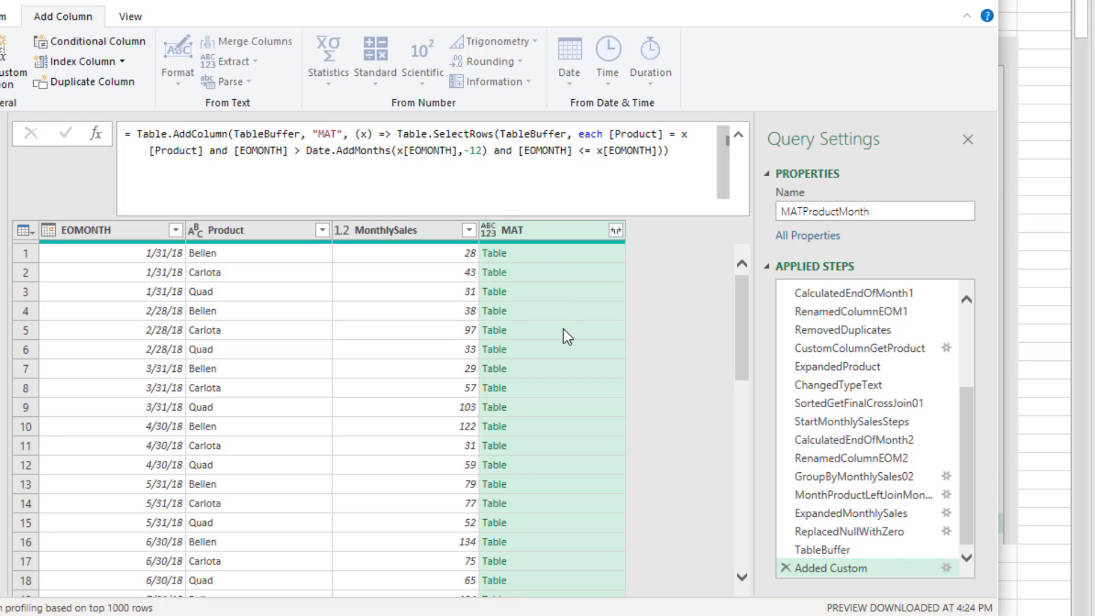
Preview several MAT row tables, including 1/31/19 Bellen starting at 2/28/18.
{"action": "left_click", "coordinate": [560, 331]}
{"action": "scroll", "coordinate": [561, 336], "scroll_direction": "down", "scroll_amount": 5}
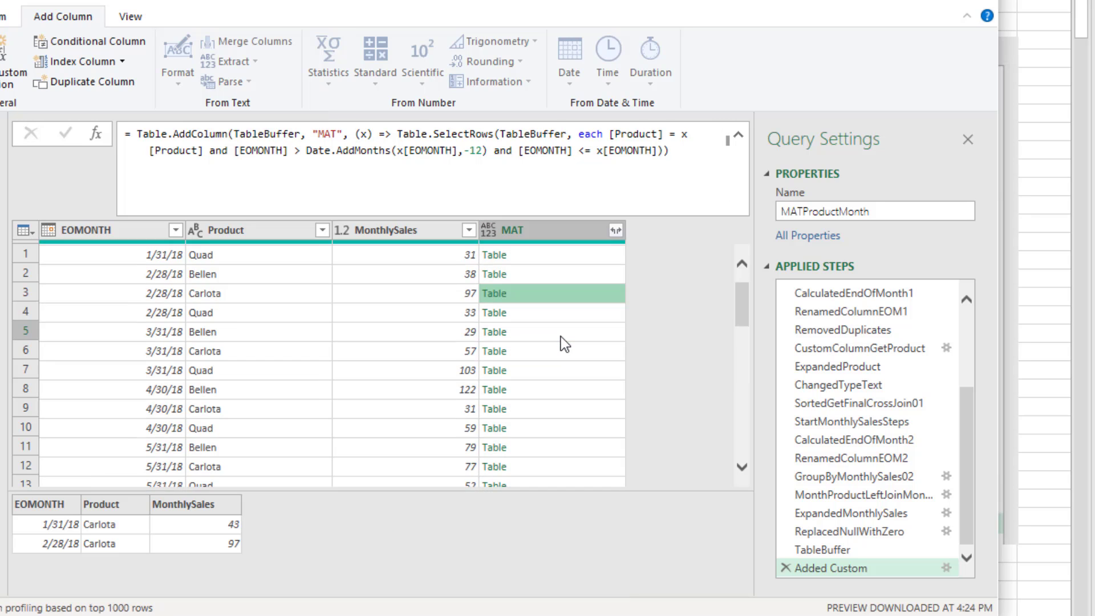
{"action": "left_click", "coordinate": [553, 409]}
{"action": "scroll", "coordinate": [553, 410], "scroll_direction": "down", "scroll_amount": 5}
{"action": "left_click", "coordinate": [552, 395]}
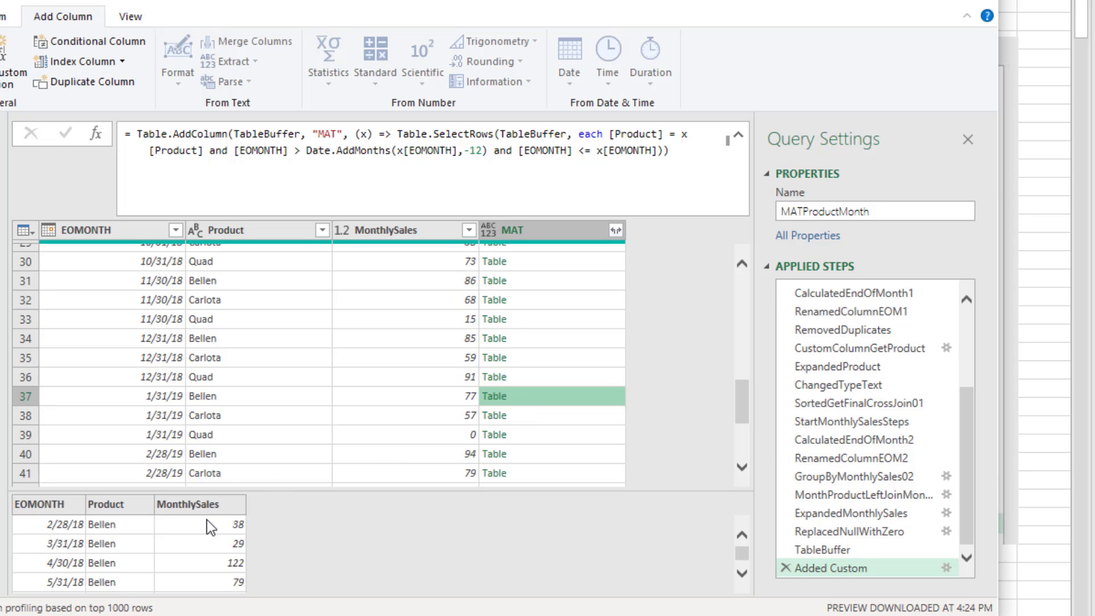
Append [MonthlySales] to the MAT formula so each row returns a list of sales.
{"action": "left_click", "coordinate": [664, 152]}
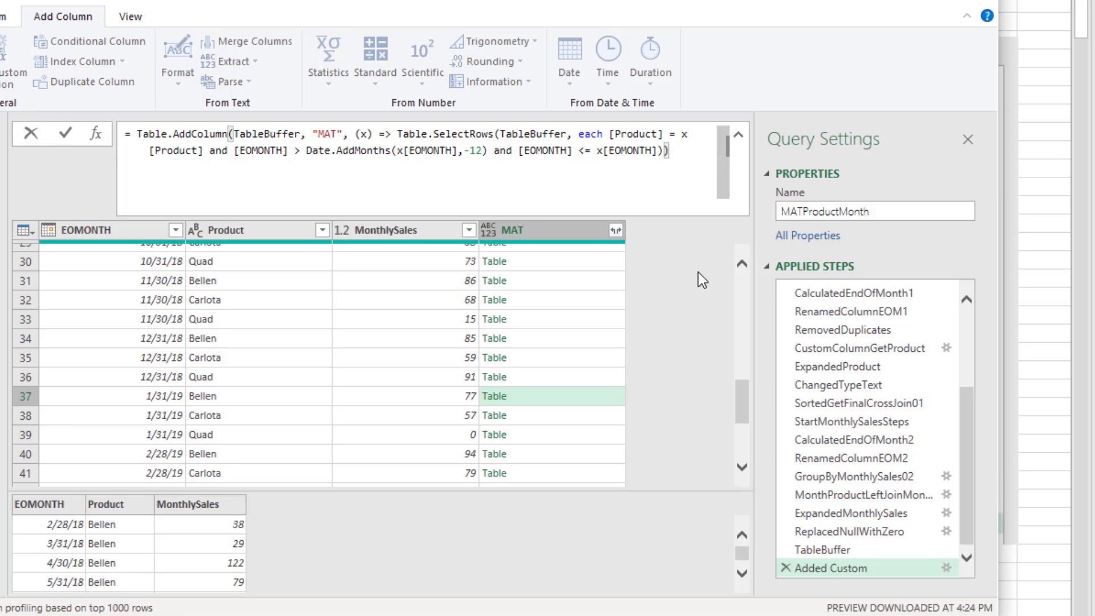
{"action": "type", "text": "[Mo"}
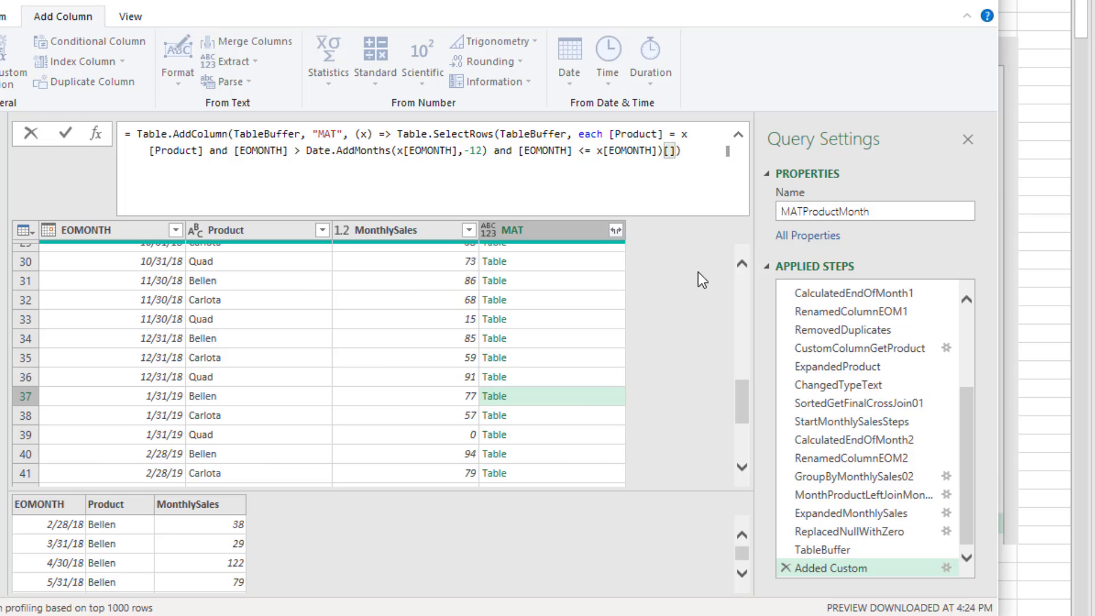
{"action": "type", "text": "nthlySales"}
{"action": "key", "text": "Return"}
{"action": "left_click", "coordinate": [528, 350]}
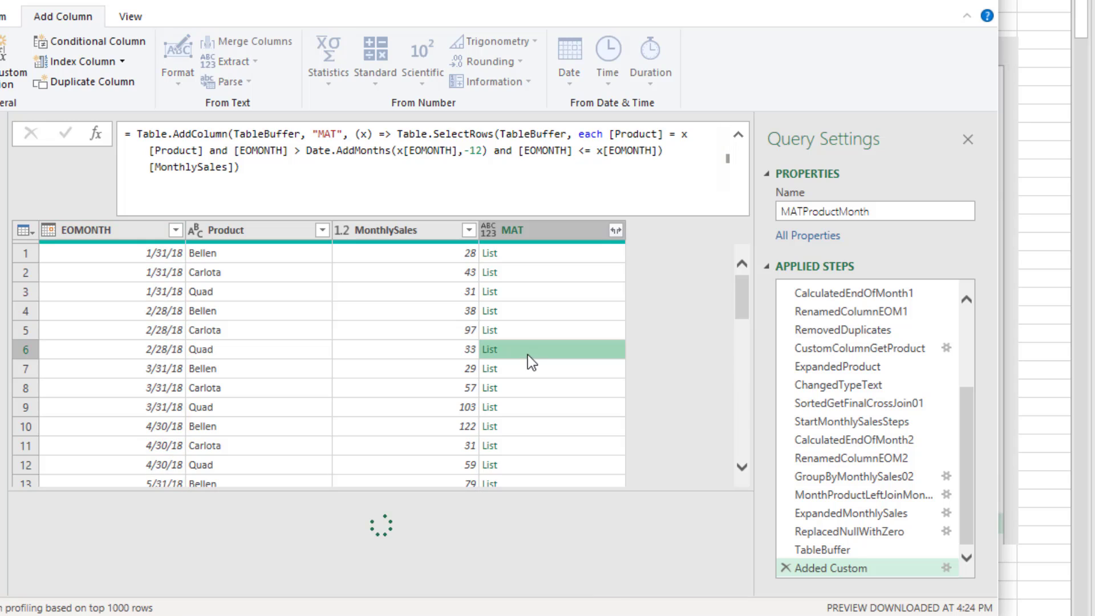
{"action": "left_click", "coordinate": [542, 444]}
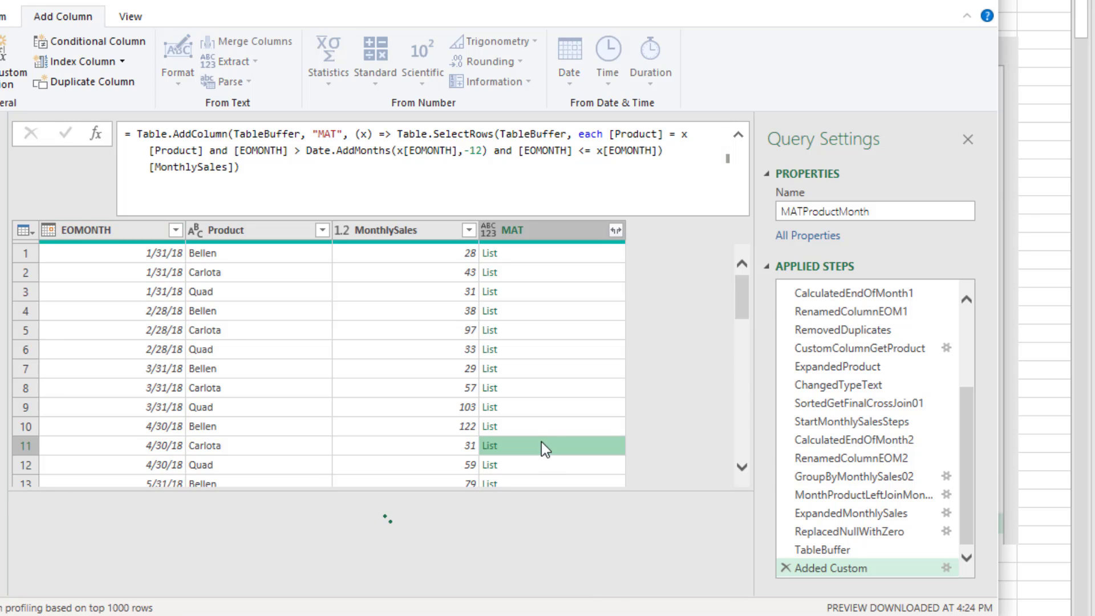
Wrap the selection in List.Sum for rolling totals, e.g. 95 for 3/31/18 Bellen.
{"action": "left_click", "coordinate": [392, 135]}
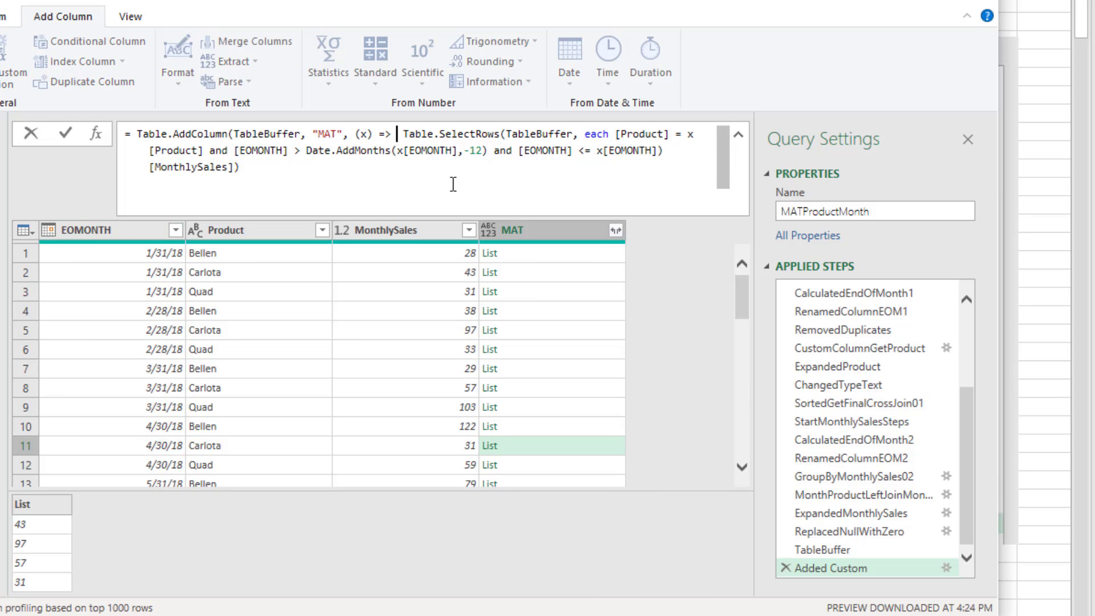
{"action": "type", "text": "List.S"}
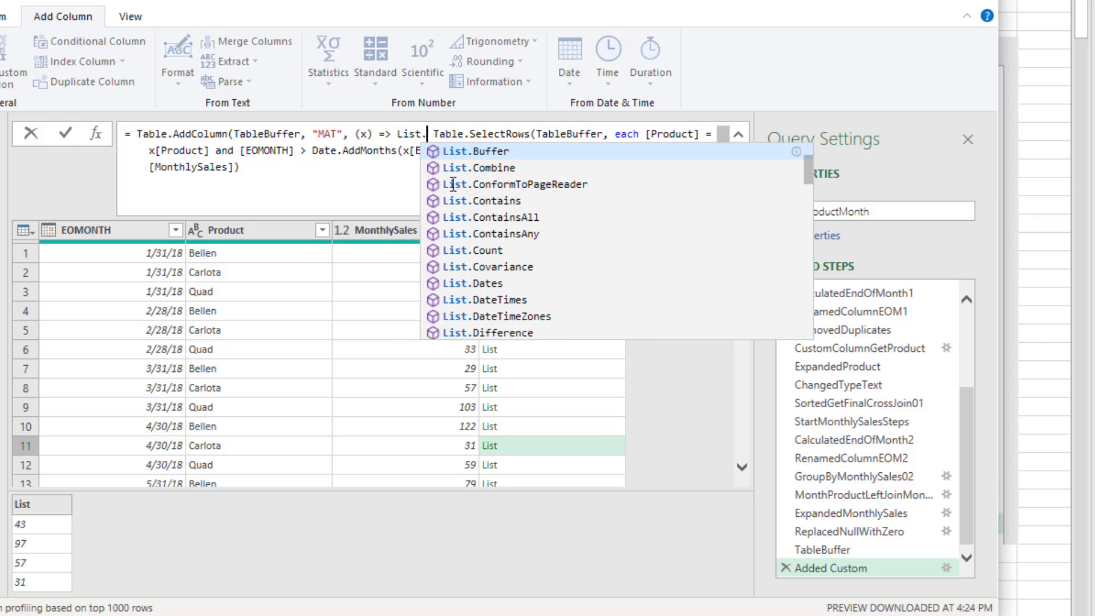
{"action": "type", "text": "um("}
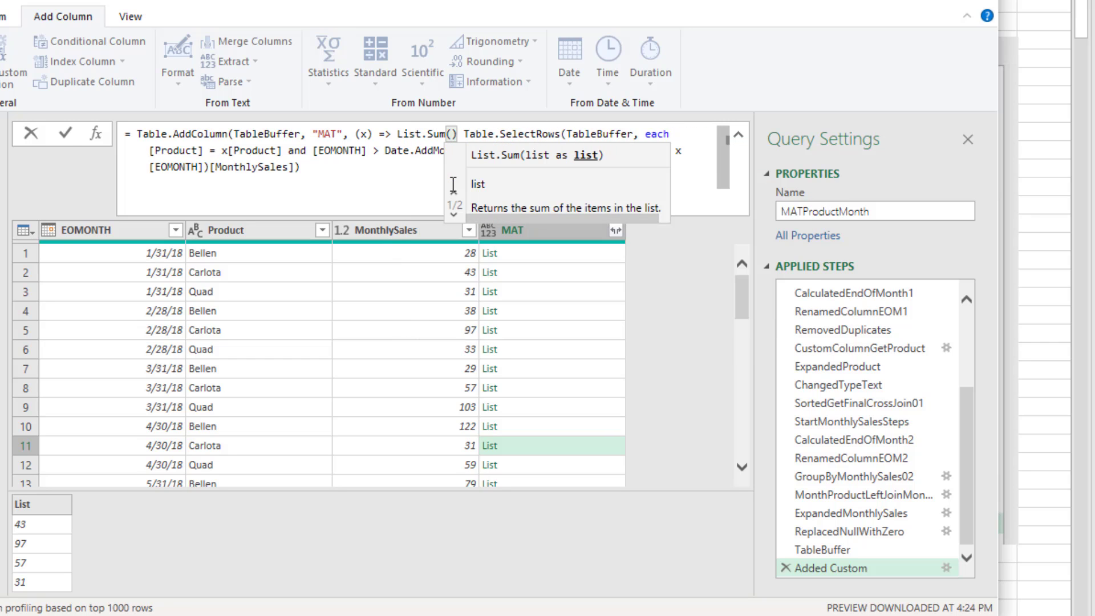
{"action": "left_click", "coordinate": [263, 169]}
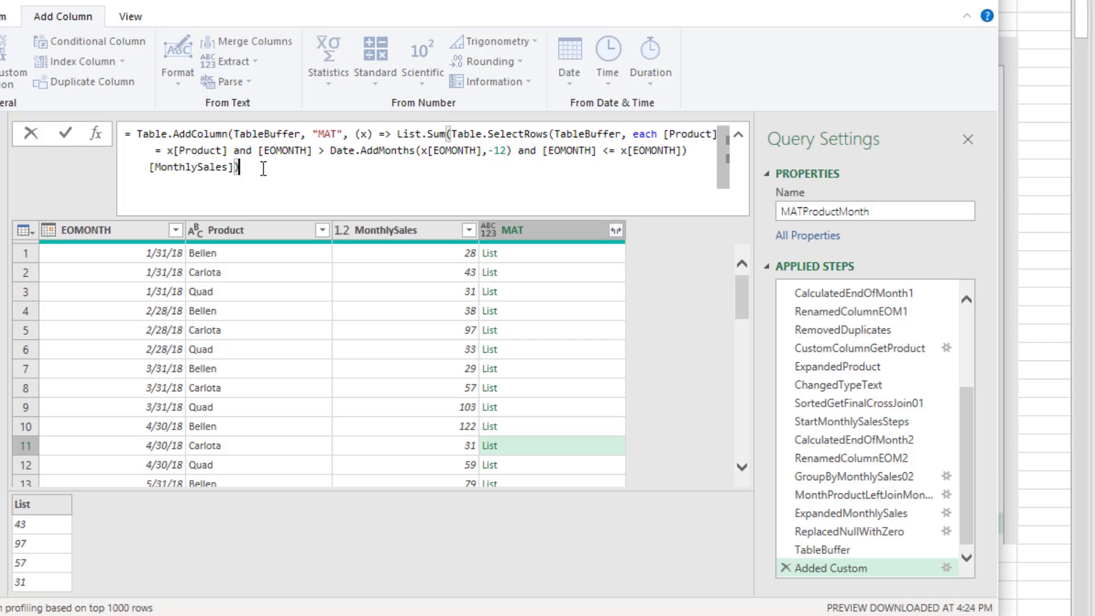
{"action": "type", "text": ")"}
{"action": "key", "text": "Return"}
{"action": "scroll", "coordinate": [586, 357], "scroll_direction": "down", "scroll_amount": 4}
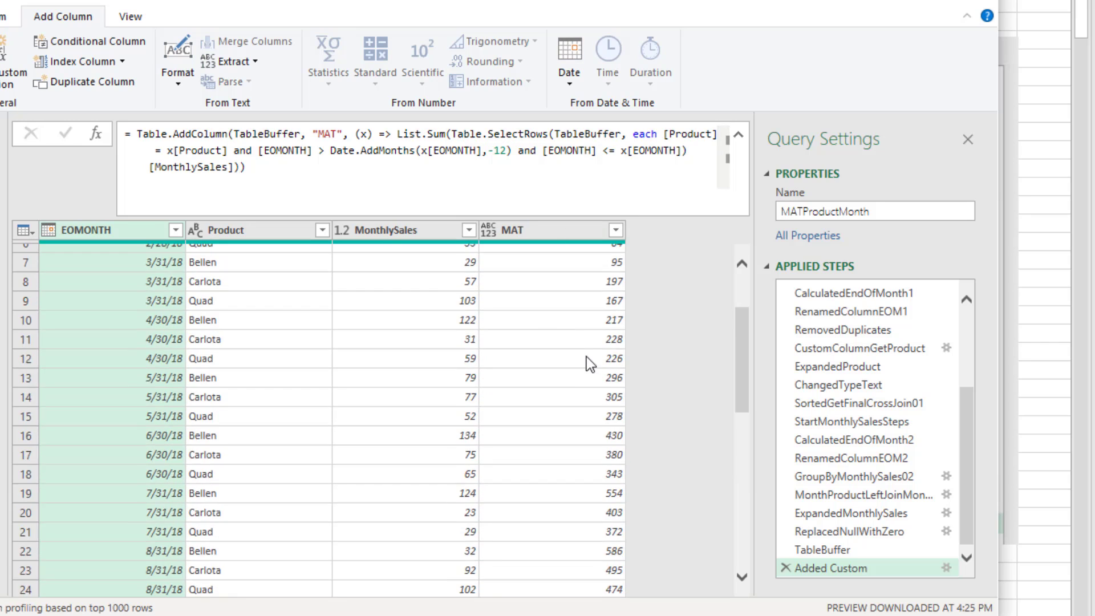
{"action": "scroll", "coordinate": [586, 357], "scroll_direction": "down", "scroll_amount": 5}
{"action": "left_click", "coordinate": [581, 477]}
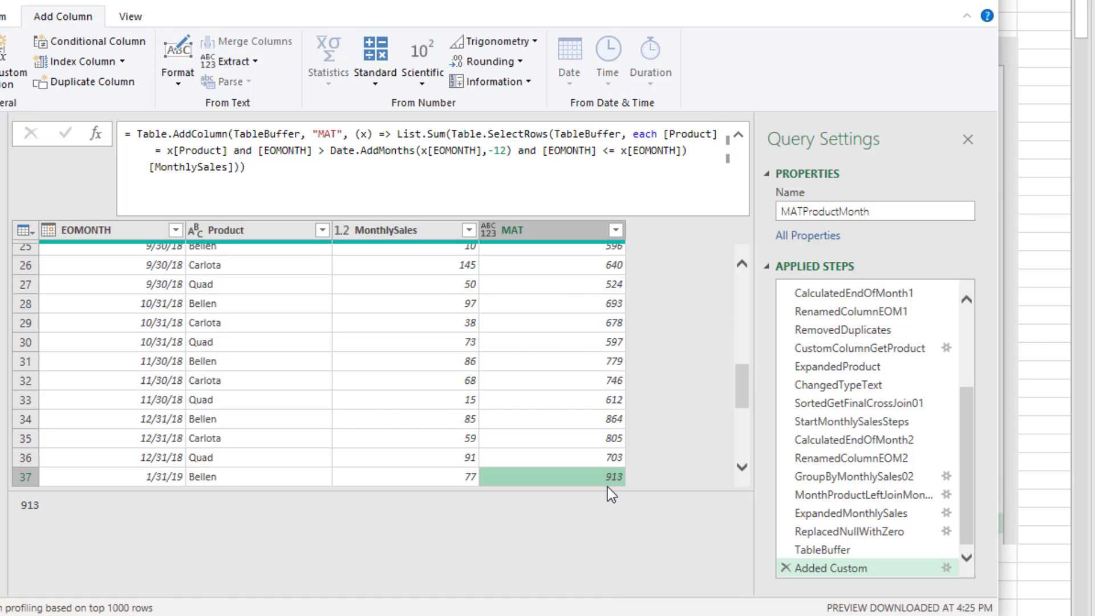
{"action": "scroll", "coordinate": [673, 439], "scroll_direction": "down", "scroll_amount": 1}
{"action": "left_click", "coordinate": [564, 426]}
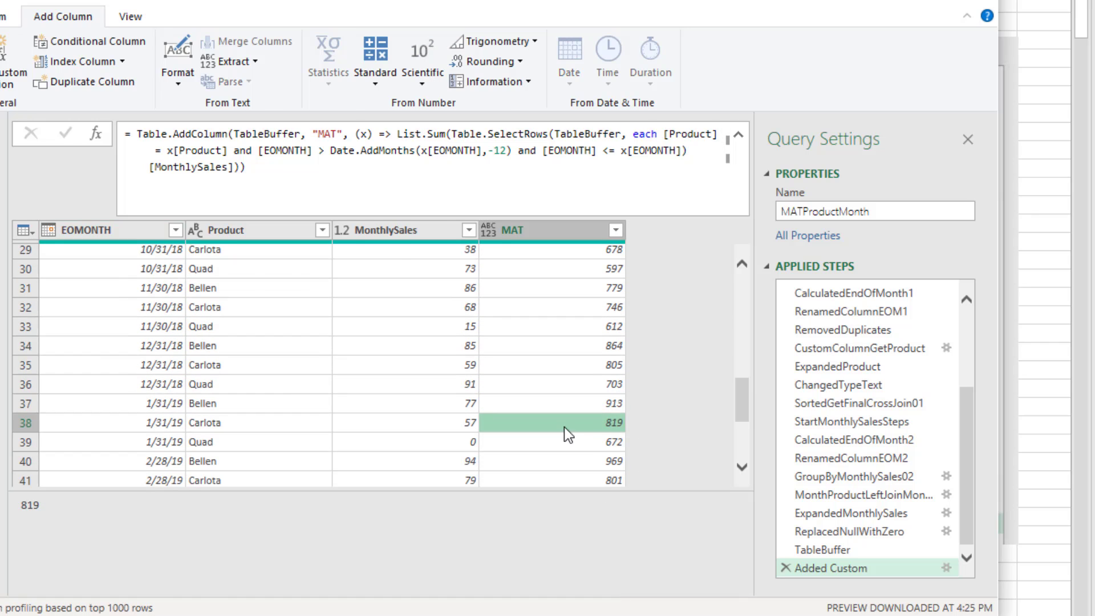
{"action": "left_click", "coordinate": [573, 443]}
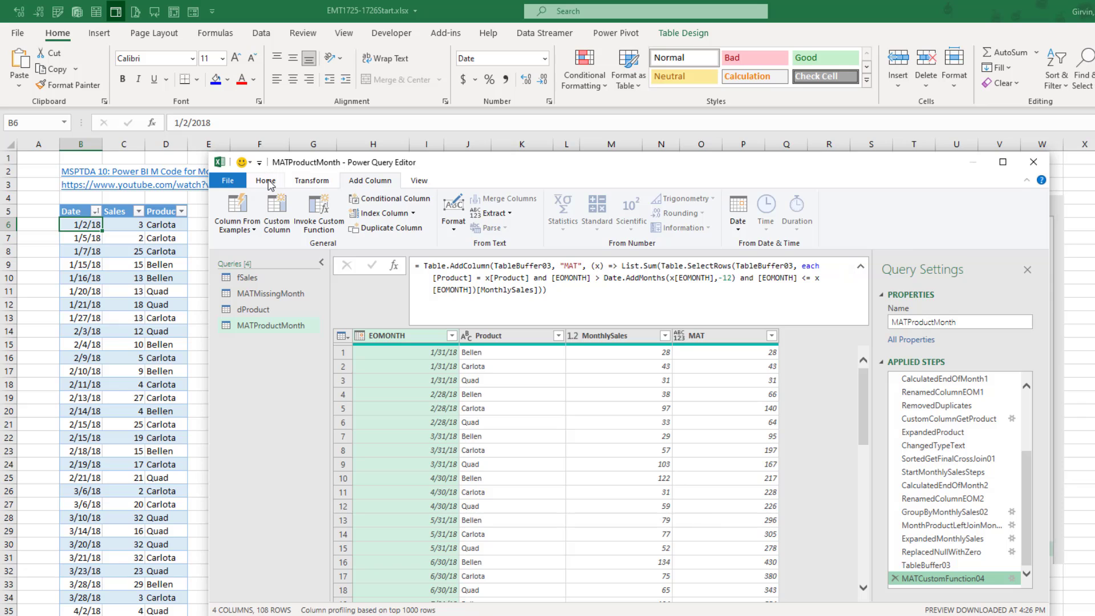
Close and load MATProductMonth as a table on the existing worksheet at cell F5.
{"action": "left_click", "coordinate": [266, 180]}
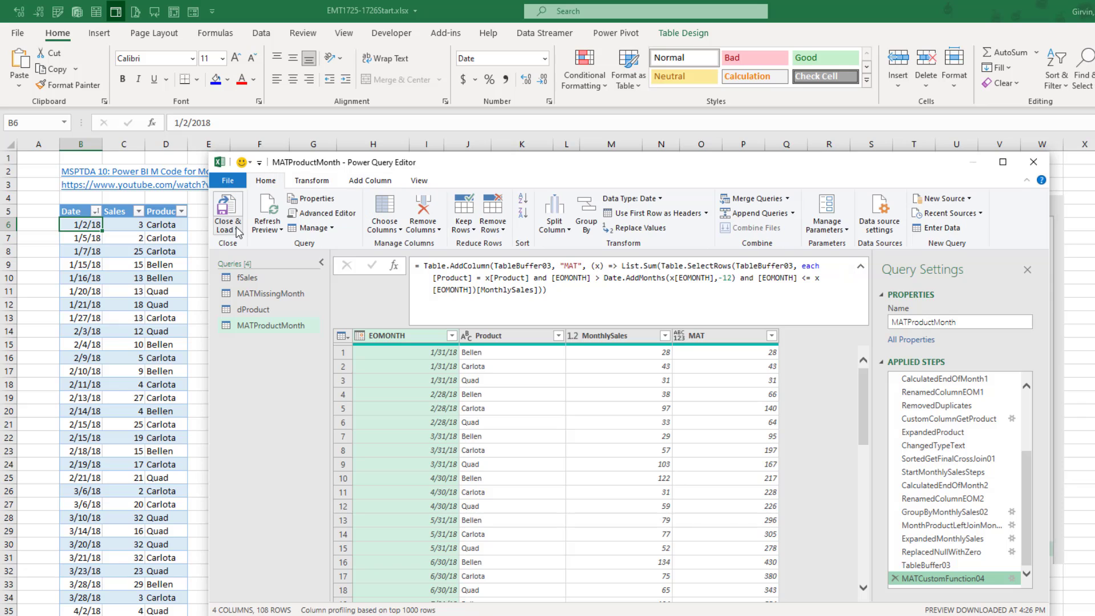
{"action": "left_click", "coordinate": [227, 225]}
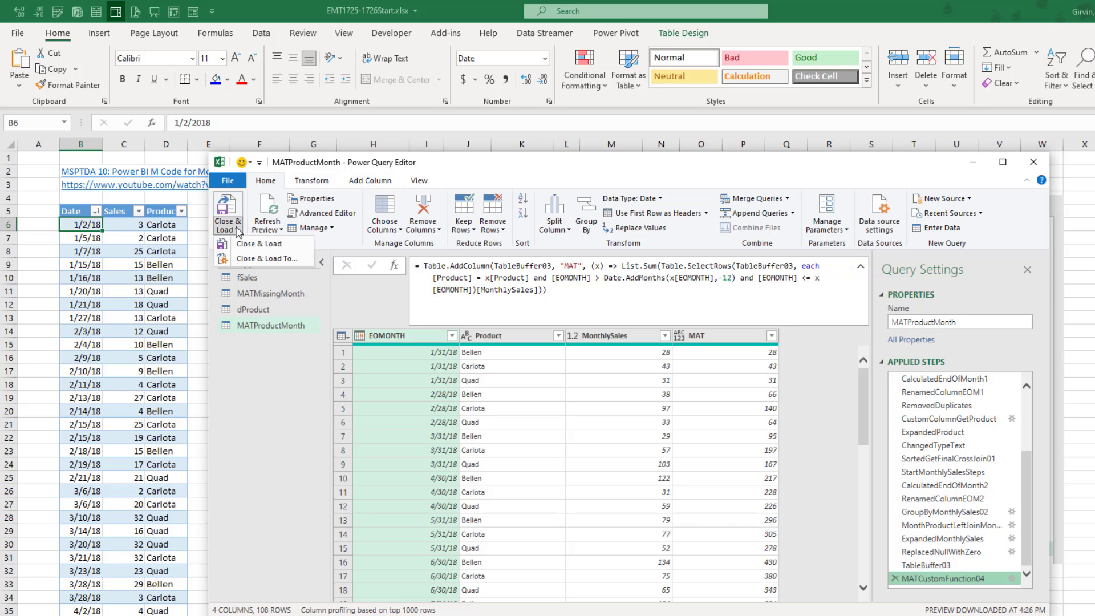
{"action": "left_click", "coordinate": [266, 259]}
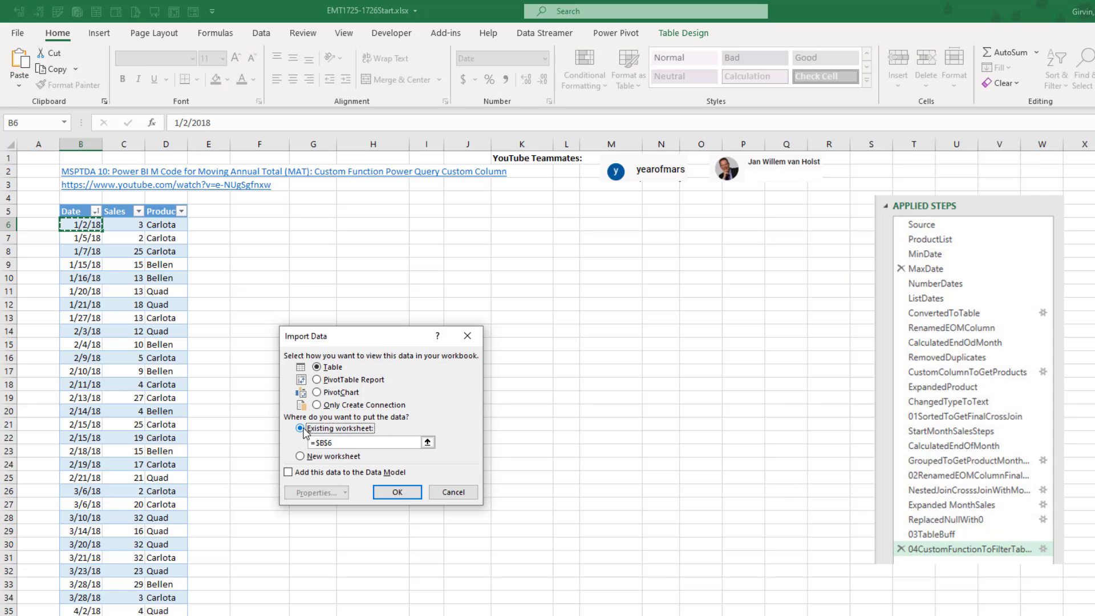
{"action": "left_click", "coordinate": [254, 213]}
{"action": "left_click", "coordinate": [398, 493]}
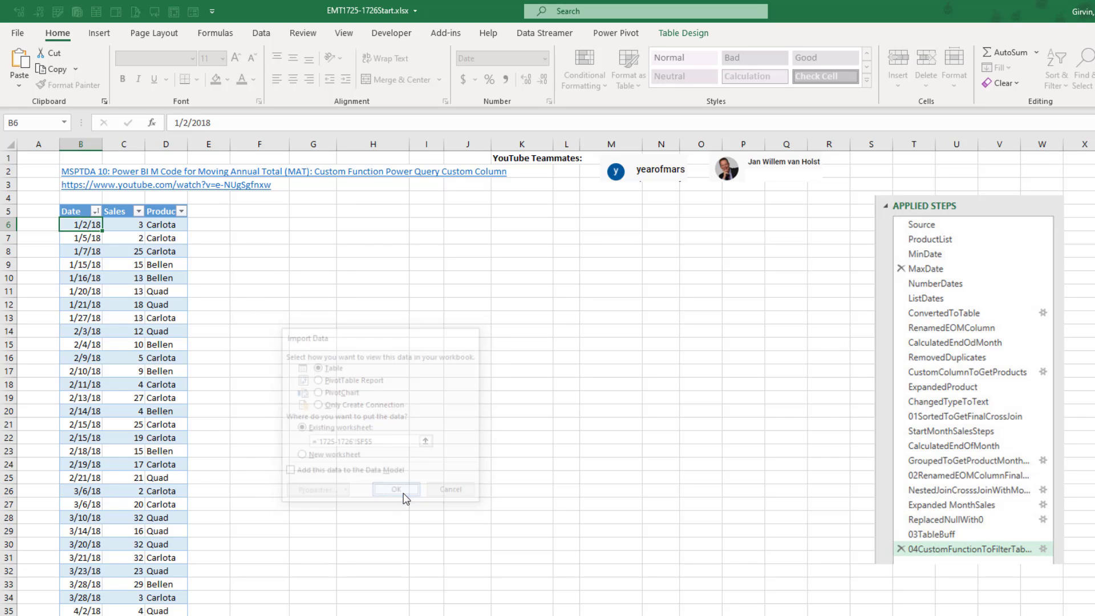